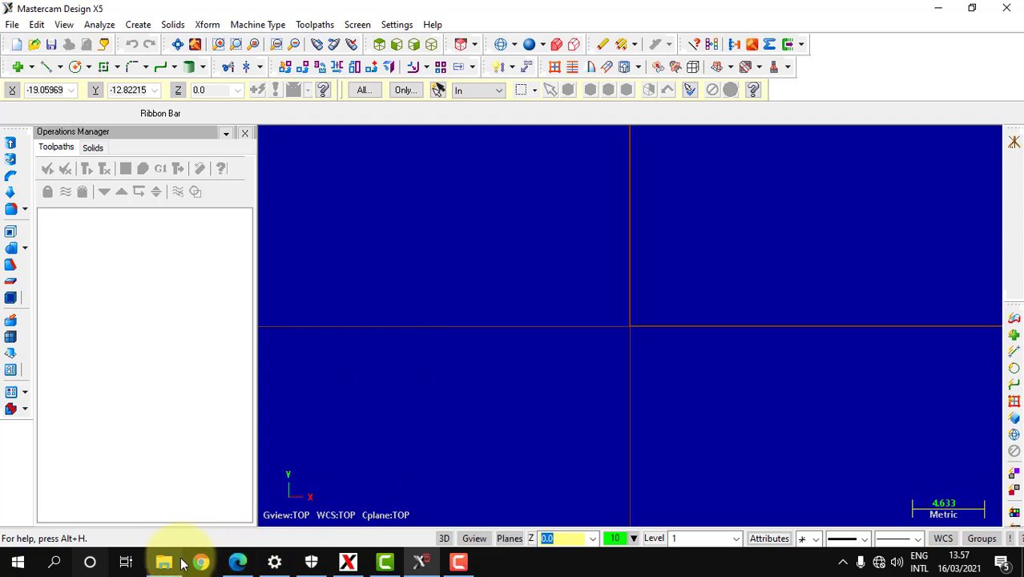
Open the PDF drawing MILL_CNC_LAT1_Contour & Radius from the 2. MY JOB INVENTOR folder on the AKADEMIS (F:) drive.
left_click(164, 563)
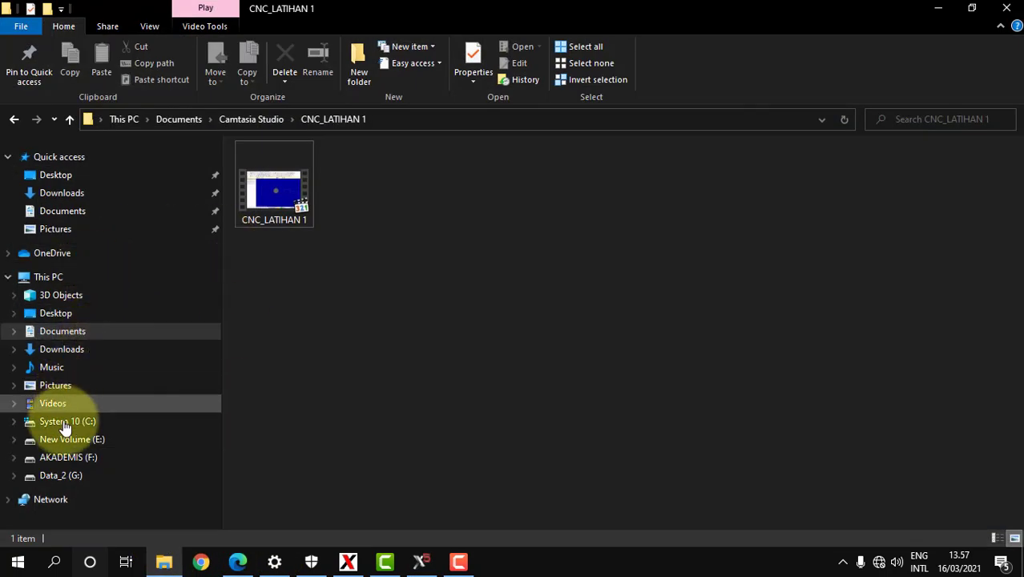
left_click(62, 463)
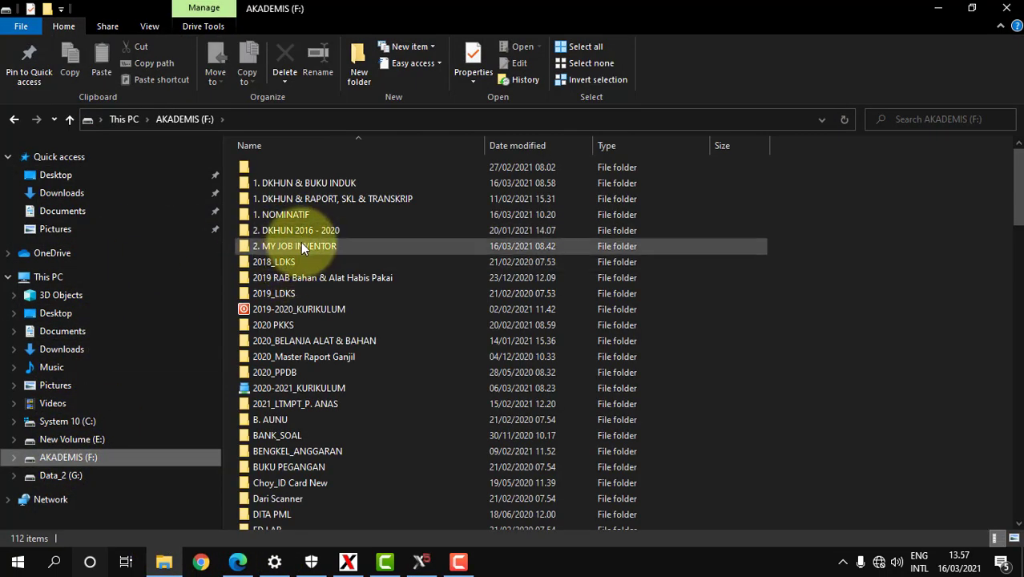
left_click(290, 246)
double_click(290, 246)
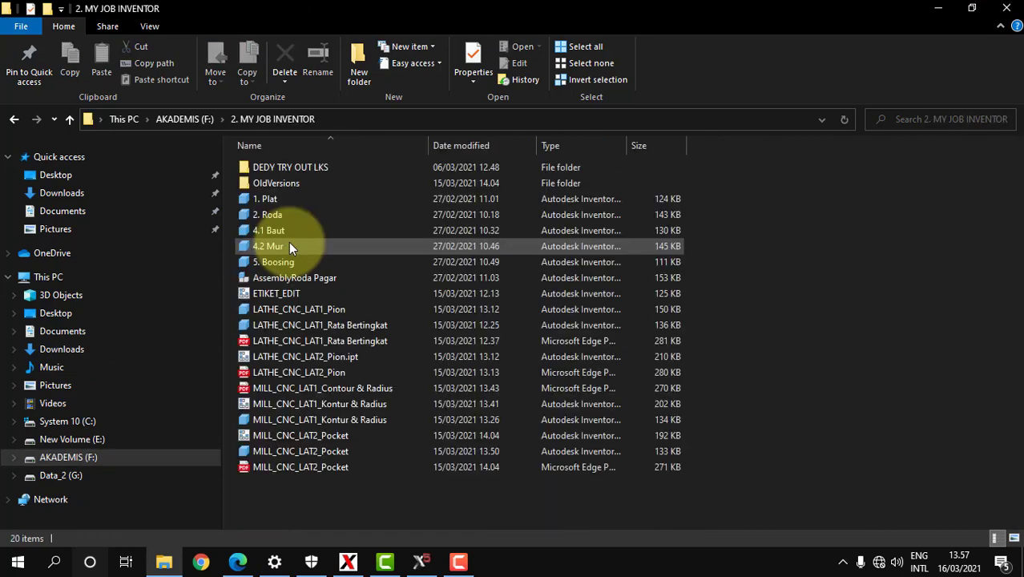
double_click(305, 389)
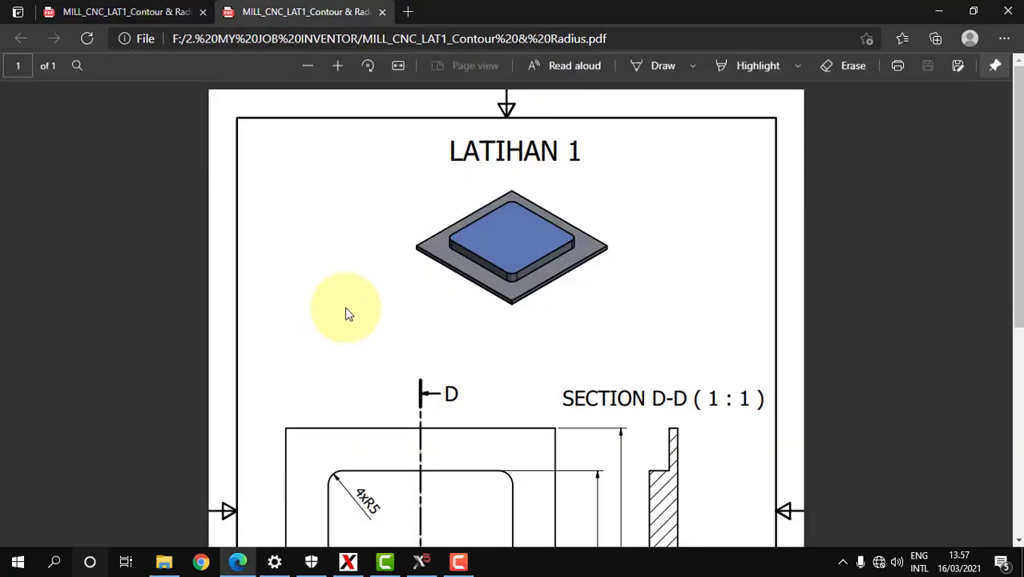
Examine the LATIHAN 1 drawing: the isometric view, the plan view's dimensions and corner radii, and section D-D.
scroll(443, 309, "down", 3)
scroll(442, 307, "up", 1)
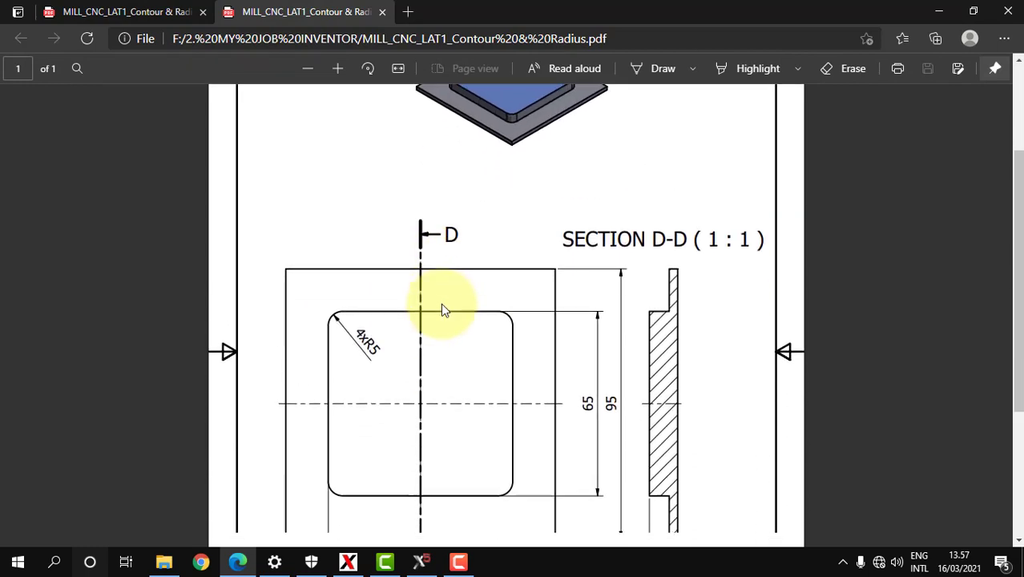
scroll(443, 308, "down", 2)
scroll(443, 308, "up", 2)
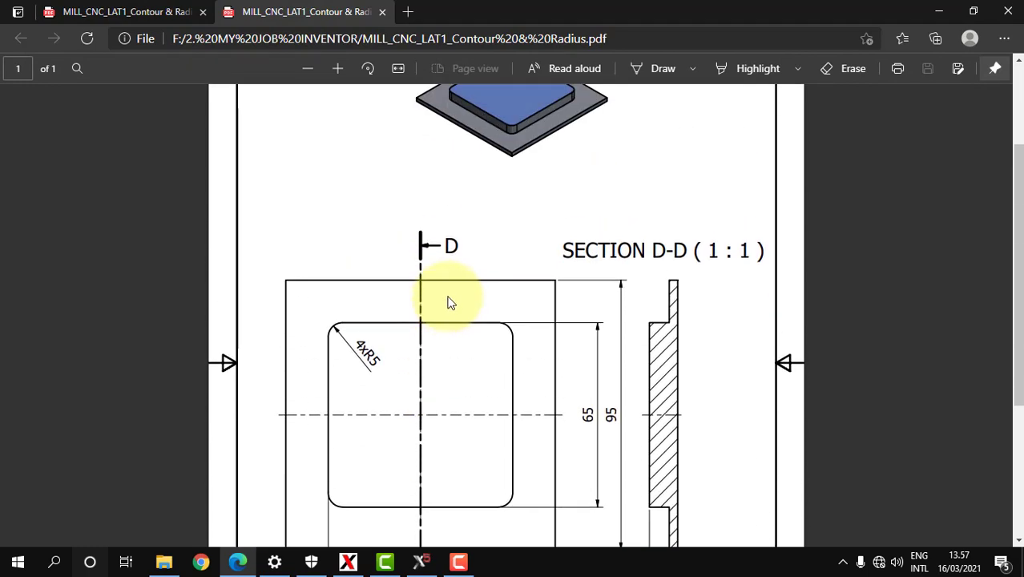
scroll(445, 308, "up", 2)
scroll(450, 303, "down", 3, "ctrl")
scroll(450, 297, "down", 1)
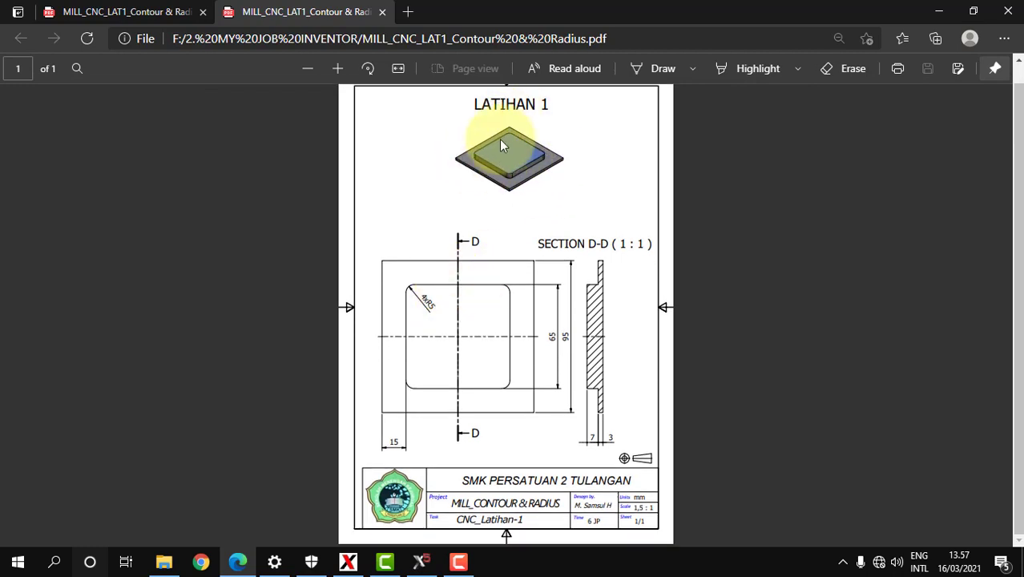
scroll(500, 137, "up", 4, "ctrl")
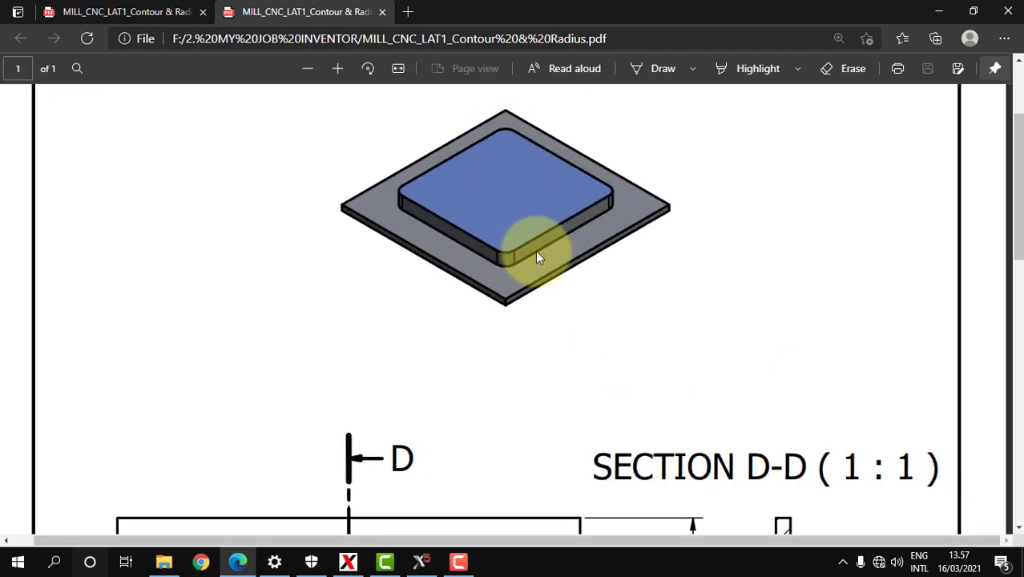
scroll(514, 305, "down", 6)
scroll(514, 307, "down", 2, "ctrl")
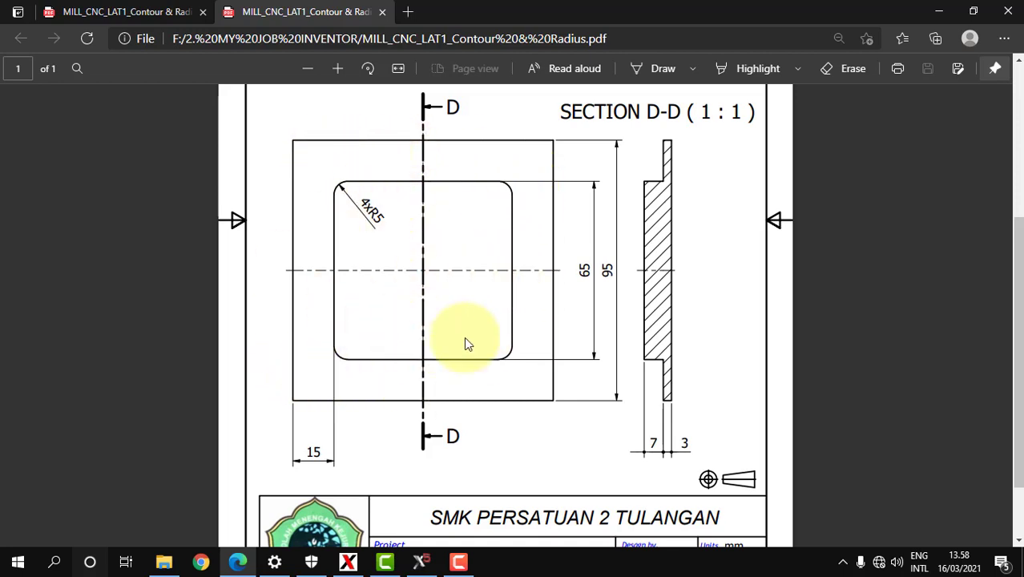
scroll(468, 344, "down", 3, "ctrl")
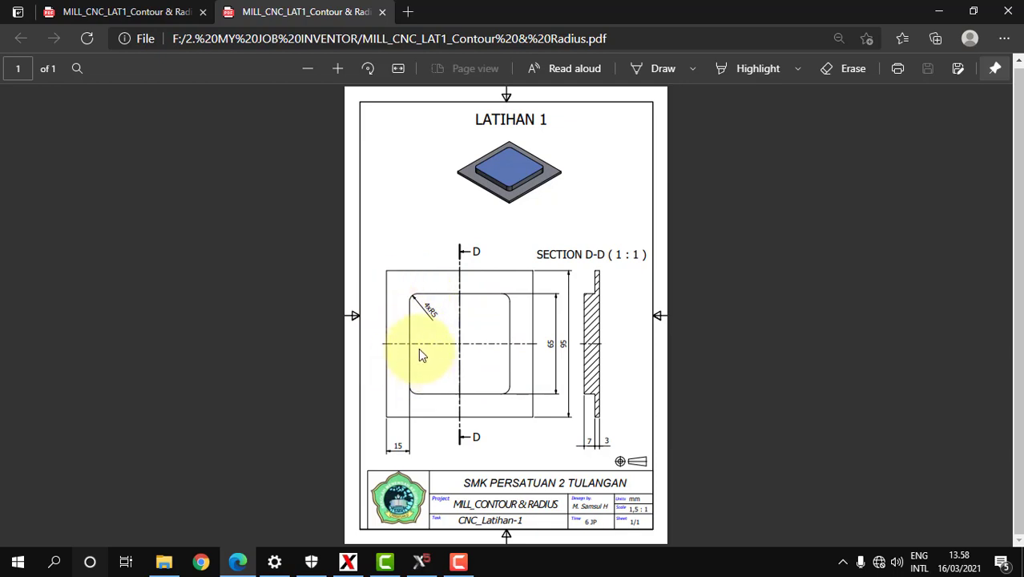
left_click(423, 564)
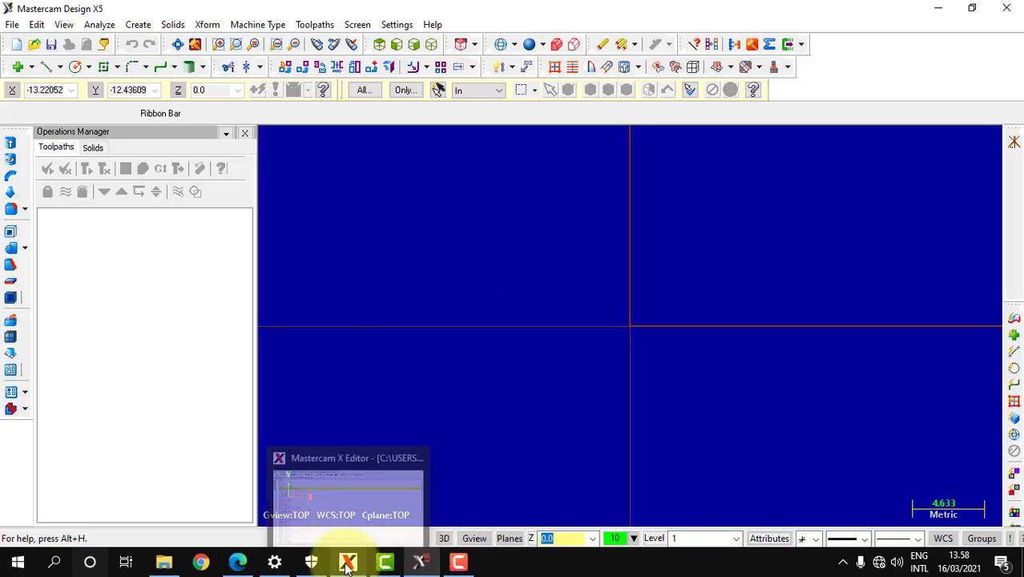
left_click(243, 568)
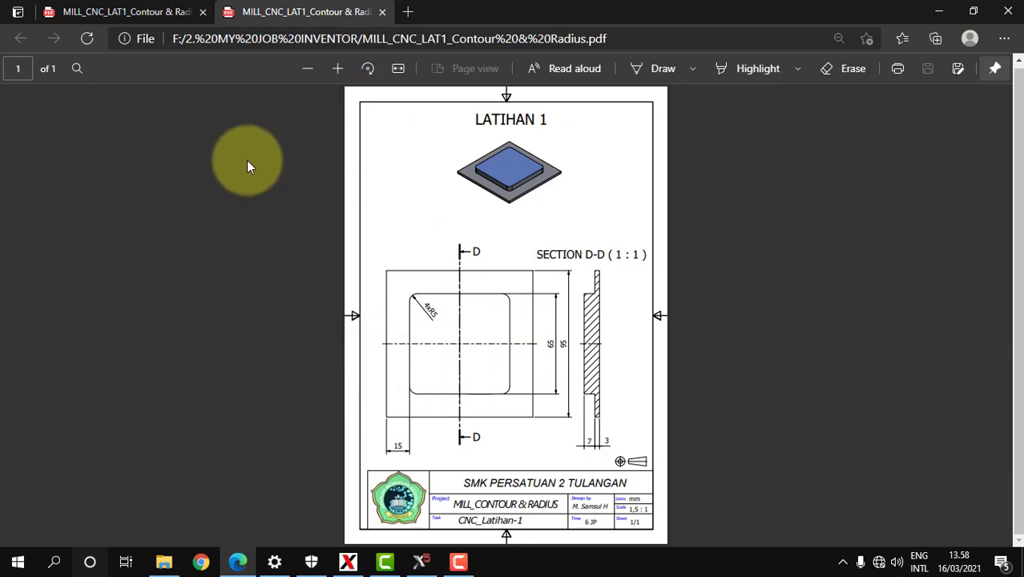
Switch to Mastercam and draw a 95 x 95 mm rectangle centred on the origin.
left_click(420, 560)
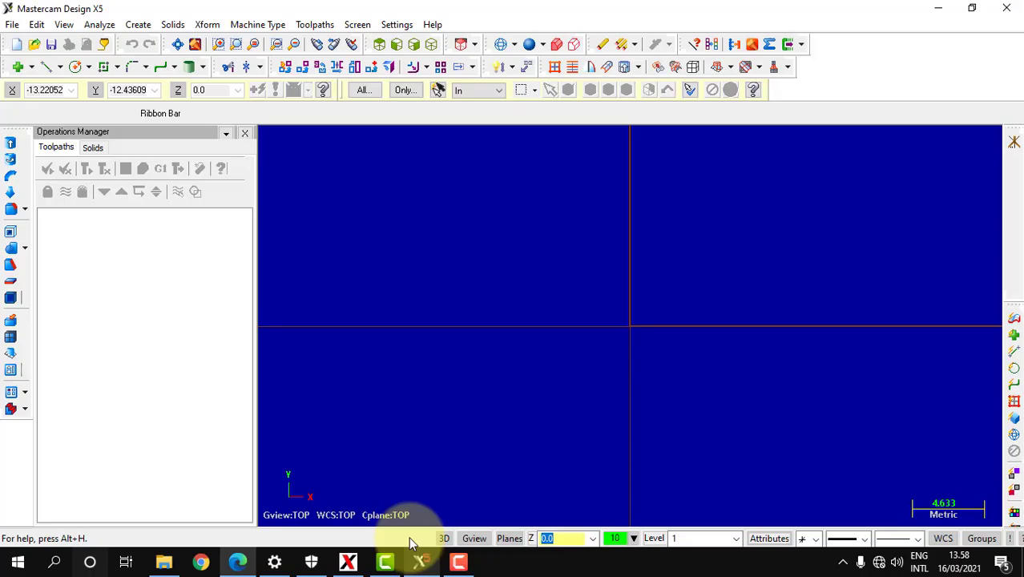
left_click(104, 68)
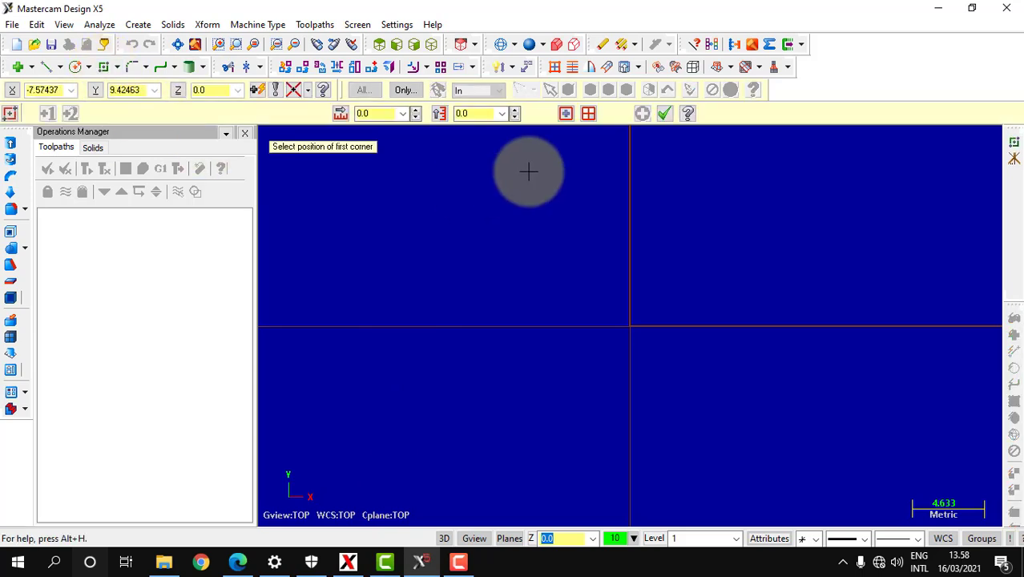
left_click(565, 115)
left_click(630, 326)
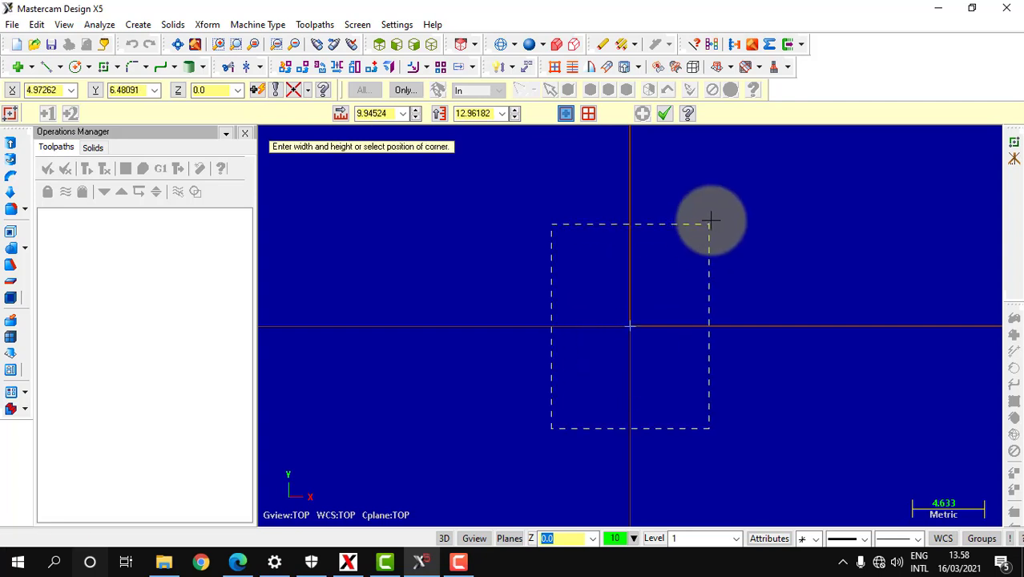
left_click(745, 206)
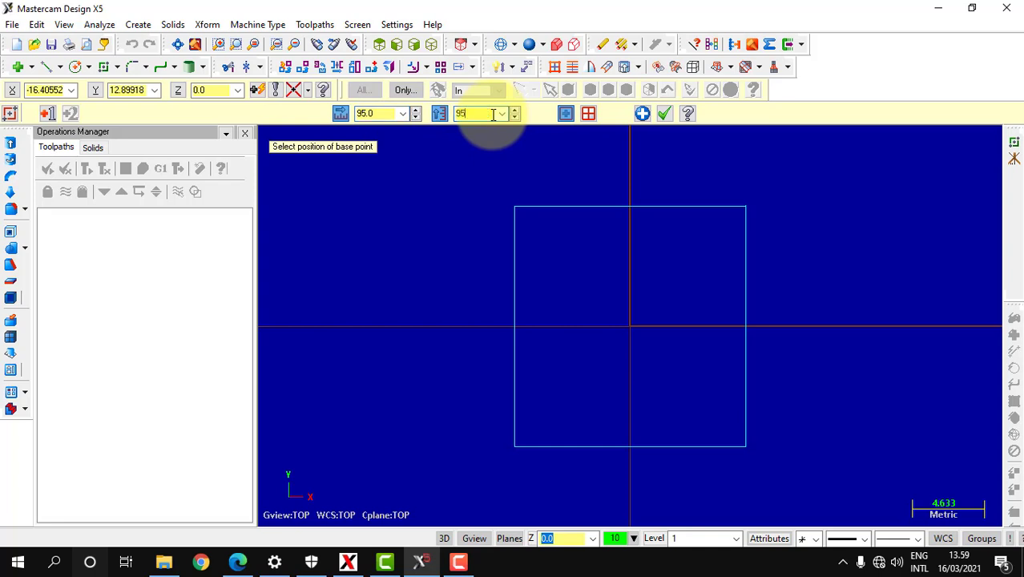
left_click(664, 114)
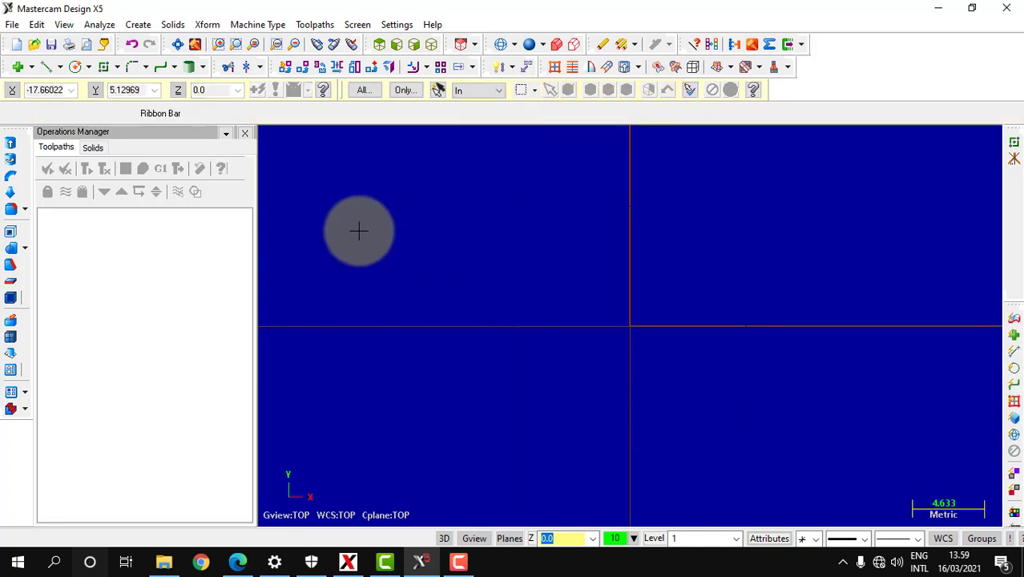
left_click(178, 45)
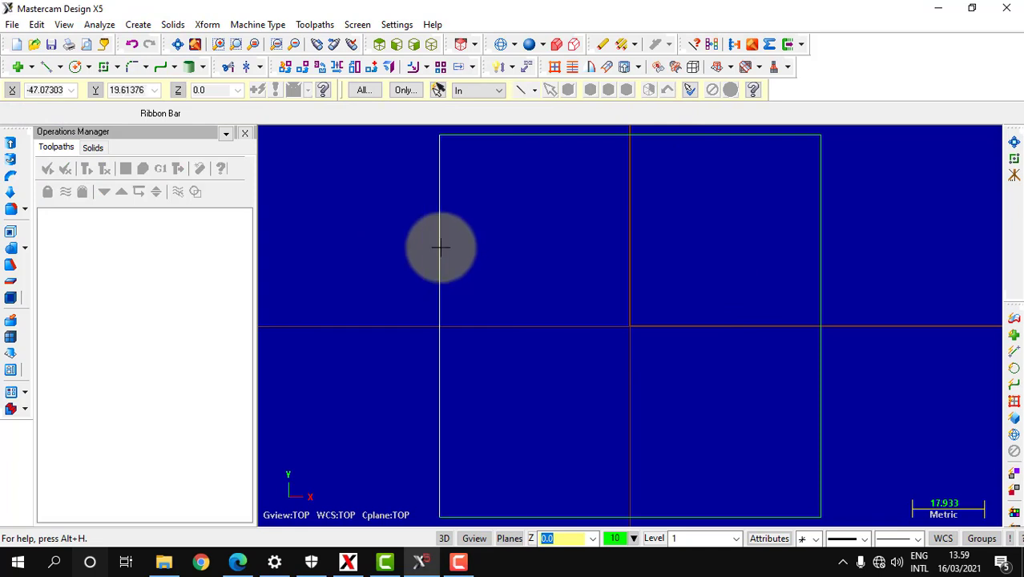
Draw a 65 x 65 mm rectangle centred on the origin inside the outer square.
left_click(104, 67)
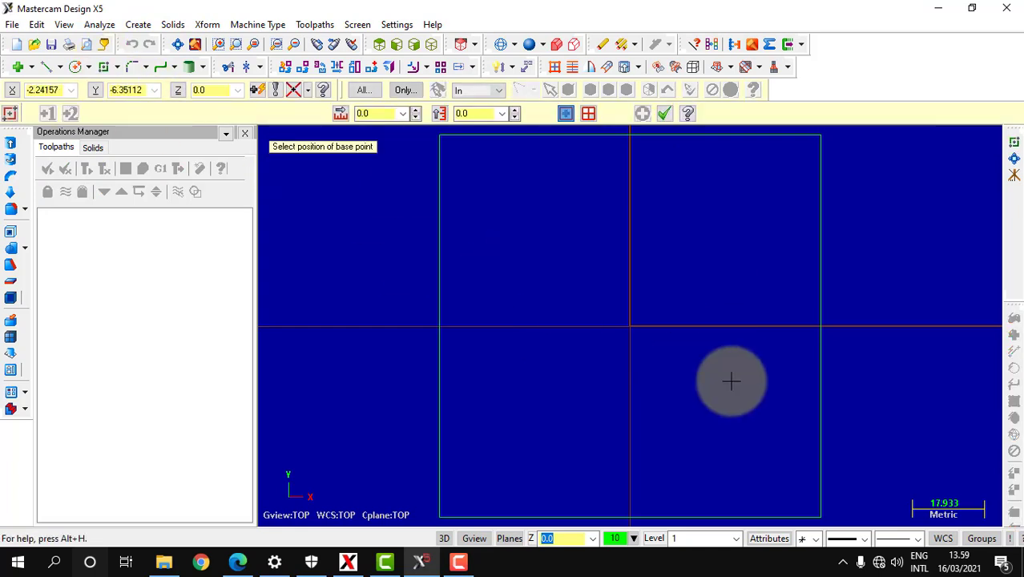
left_click(629, 327)
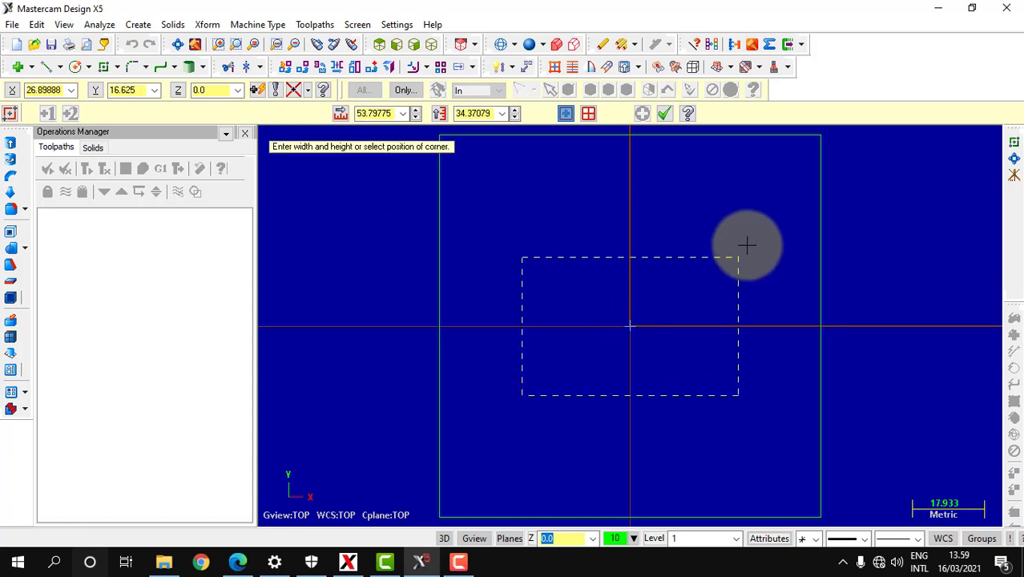
left_click(745, 208)
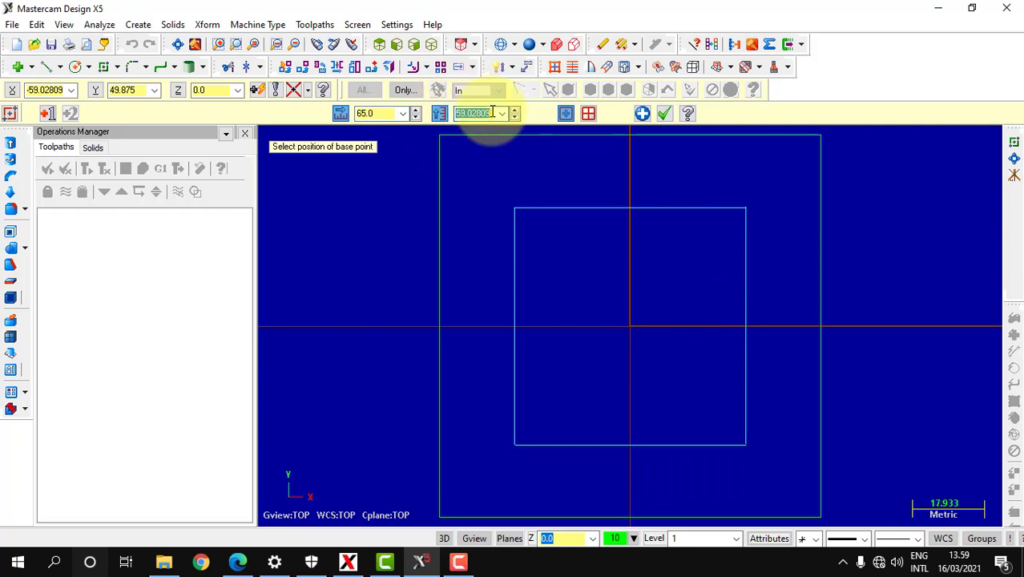
left_click(665, 114)
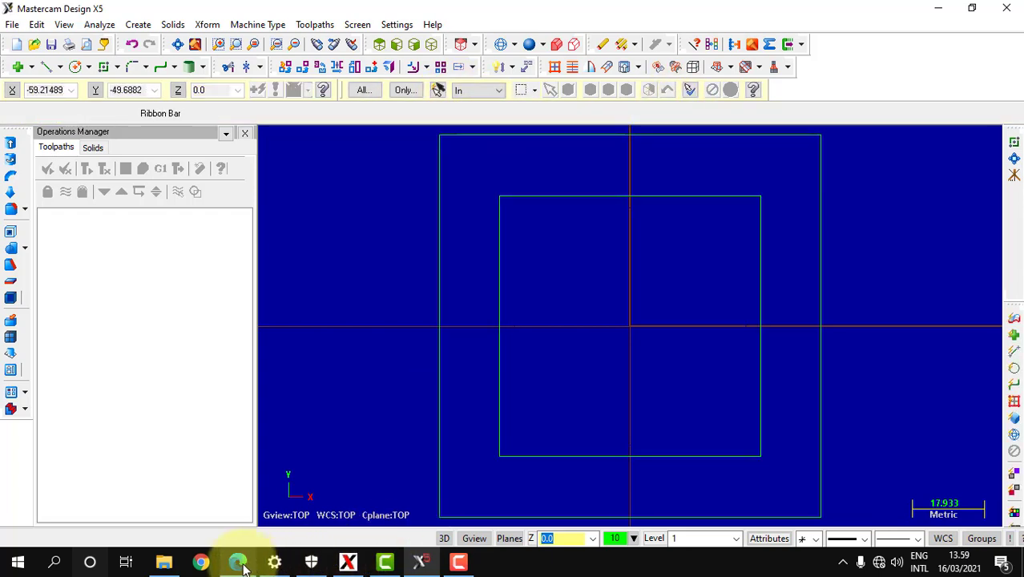
Check the corner radius in the PDF drawing and fillet all four corners of the inner square with a 5 mm radius.
left_click(239, 563)
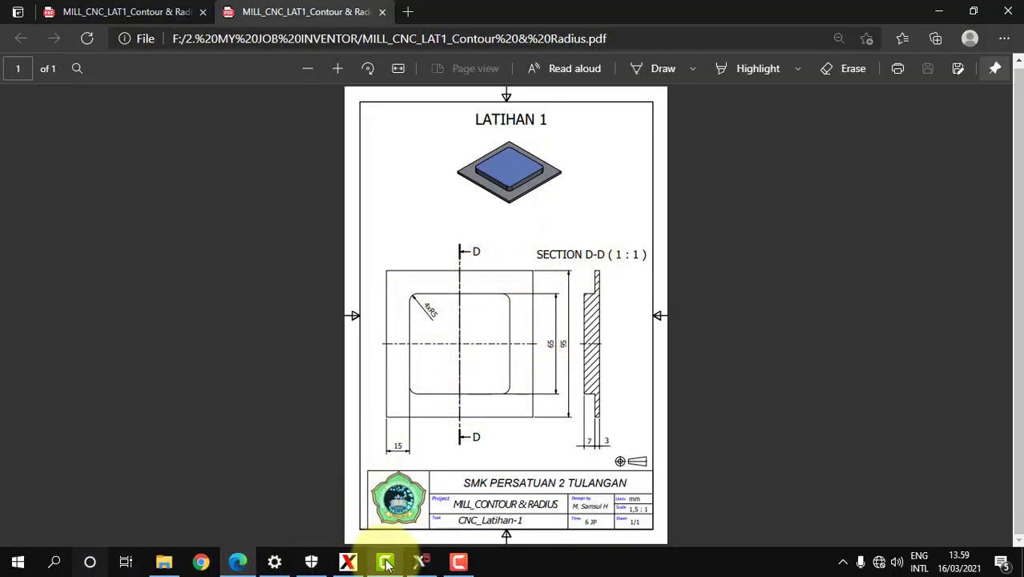
left_click(419, 563)
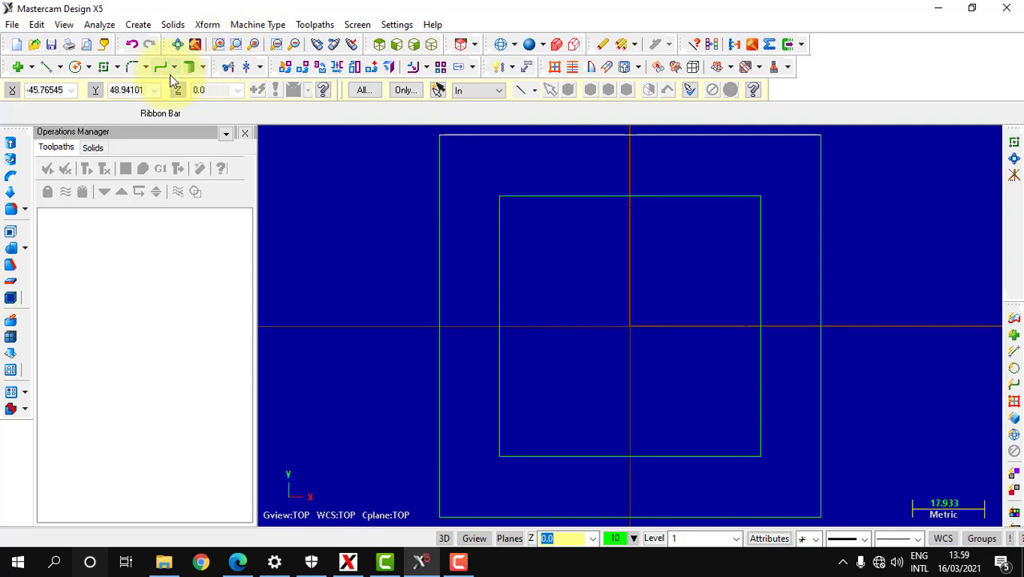
left_click(145, 68)
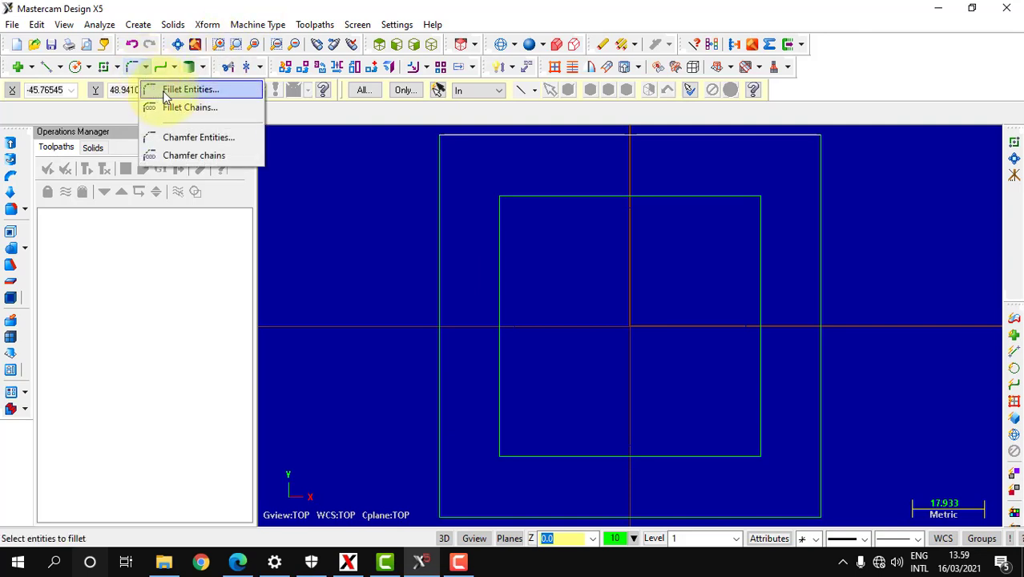
left_click(190, 90)
left_click(190, 113)
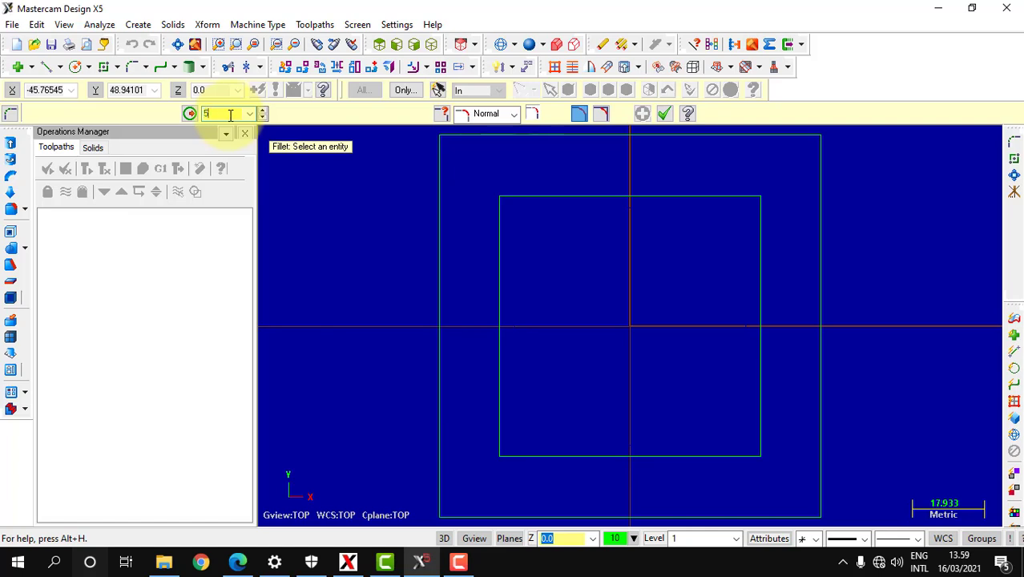
left_click(501, 213)
left_click(521, 198)
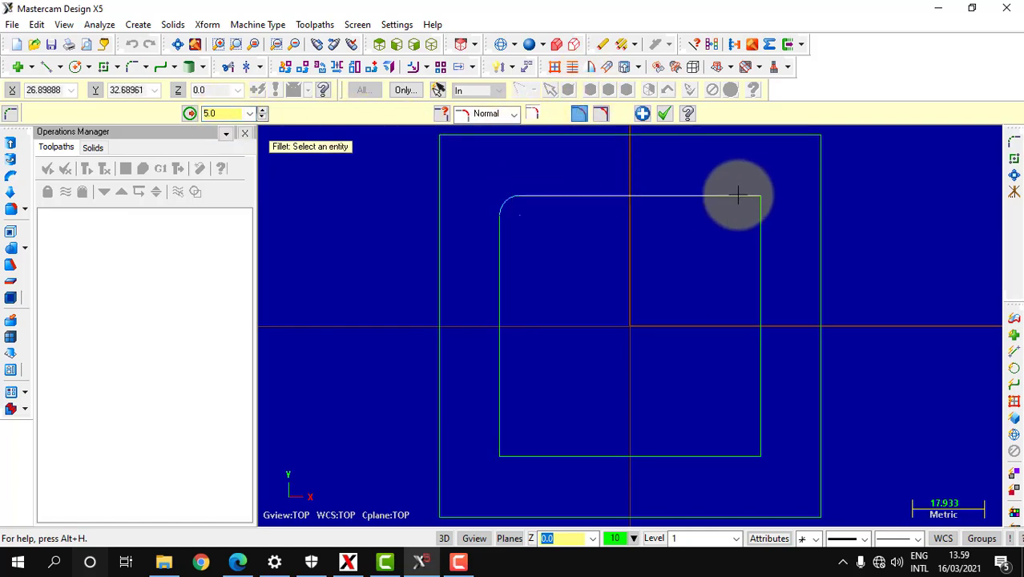
left_click(738, 194)
left_click(761, 223)
left_click(735, 456)
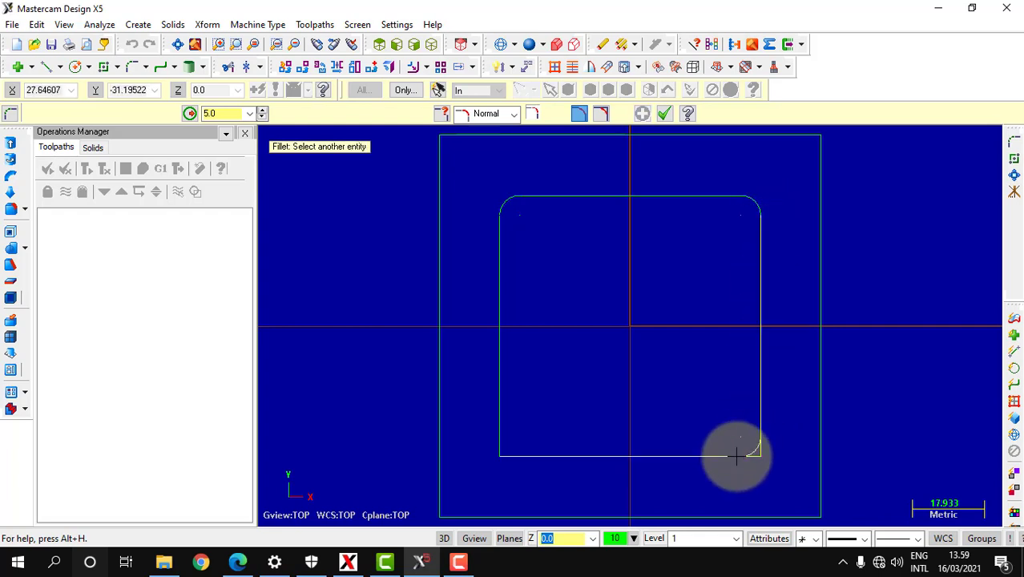
left_click(713, 455)
left_click(504, 434)
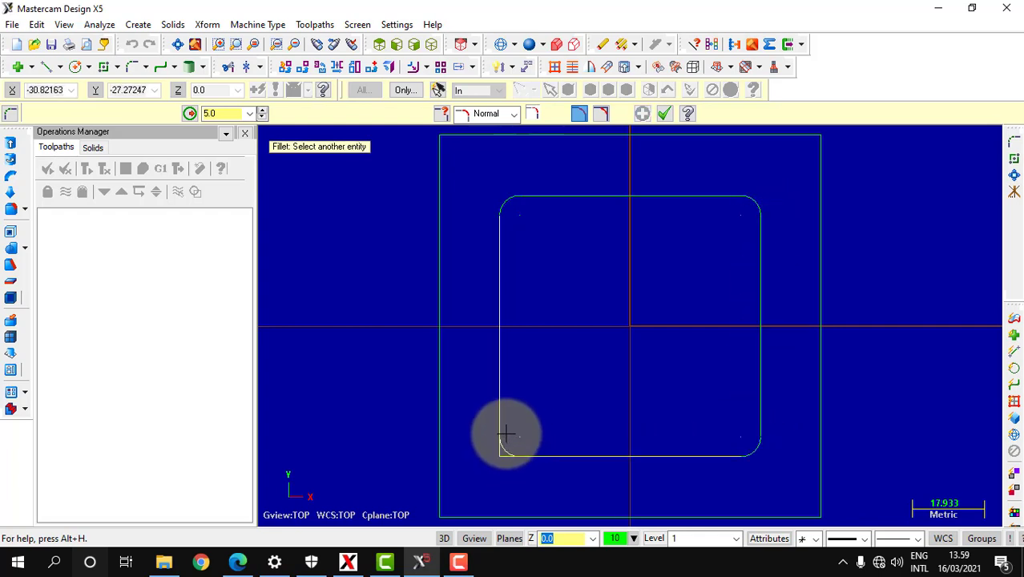
left_click(500, 413)
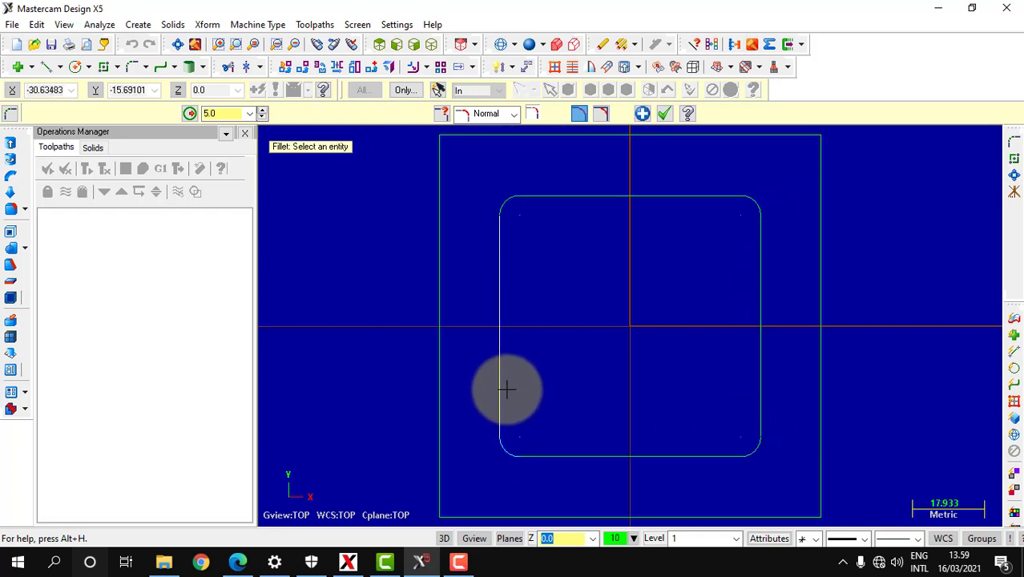
left_click(665, 114)
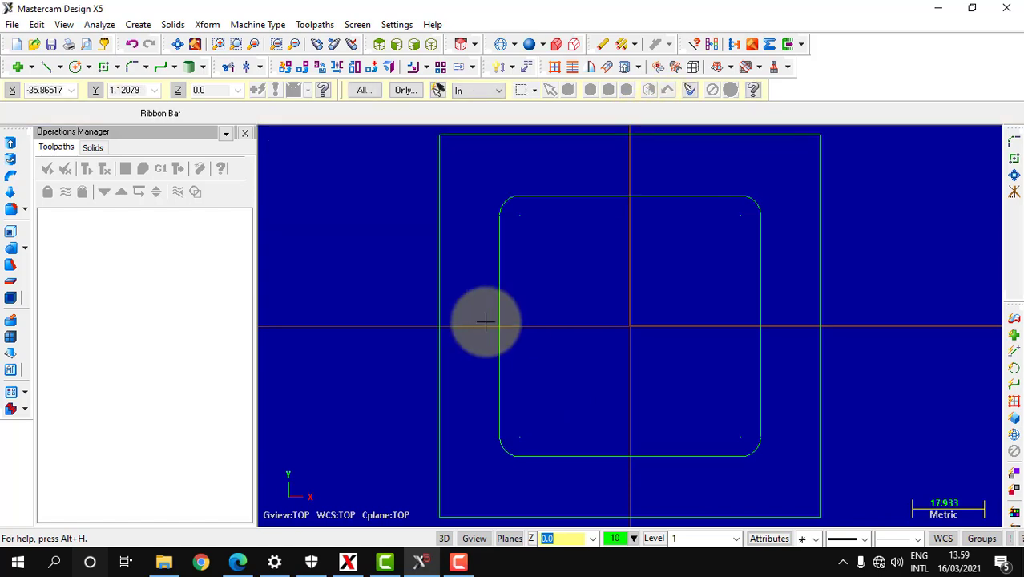
Set the machine type to the default metric mill.
left_click(253, 25)
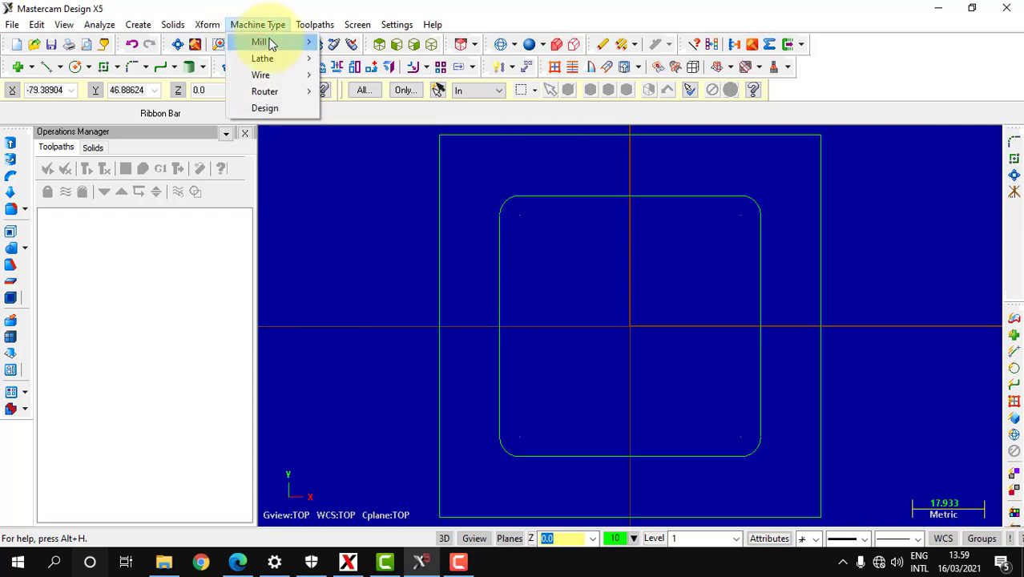
mouse_move(272, 47)
left_click(351, 43)
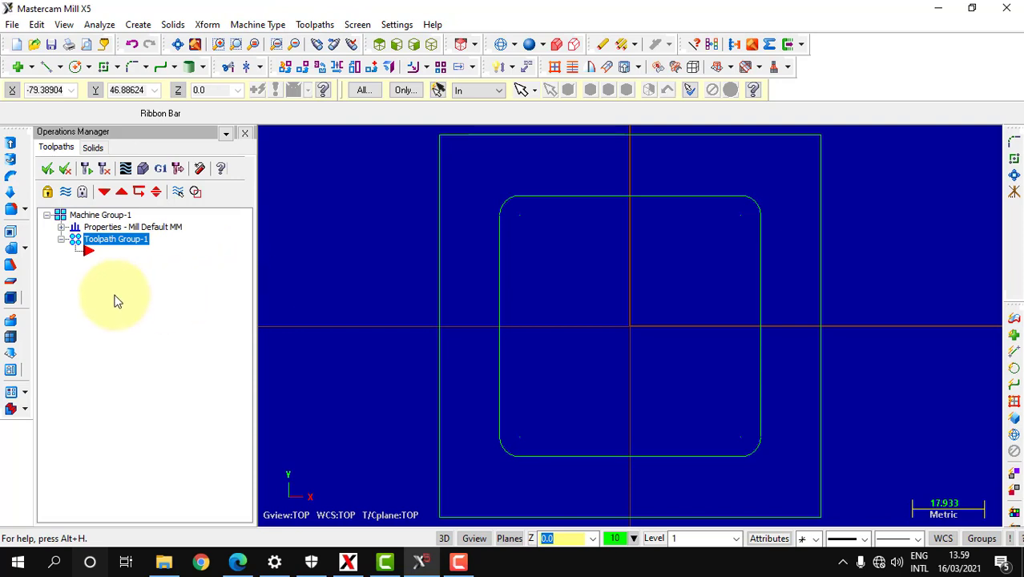
Replace the machine group's machine definition with MILL 3 - AXIS HMC MM.
left_click(63, 228)
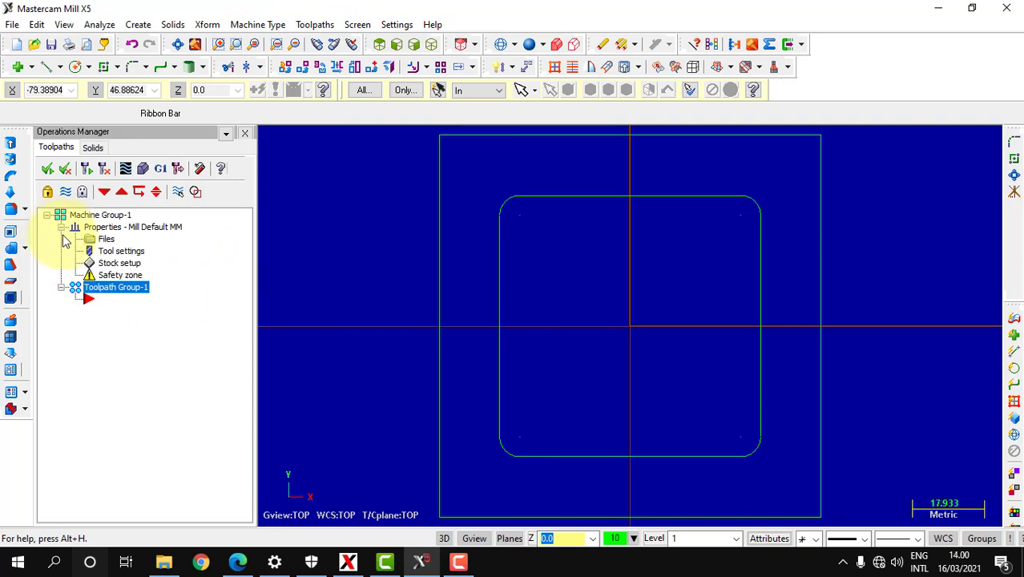
left_click(112, 265)
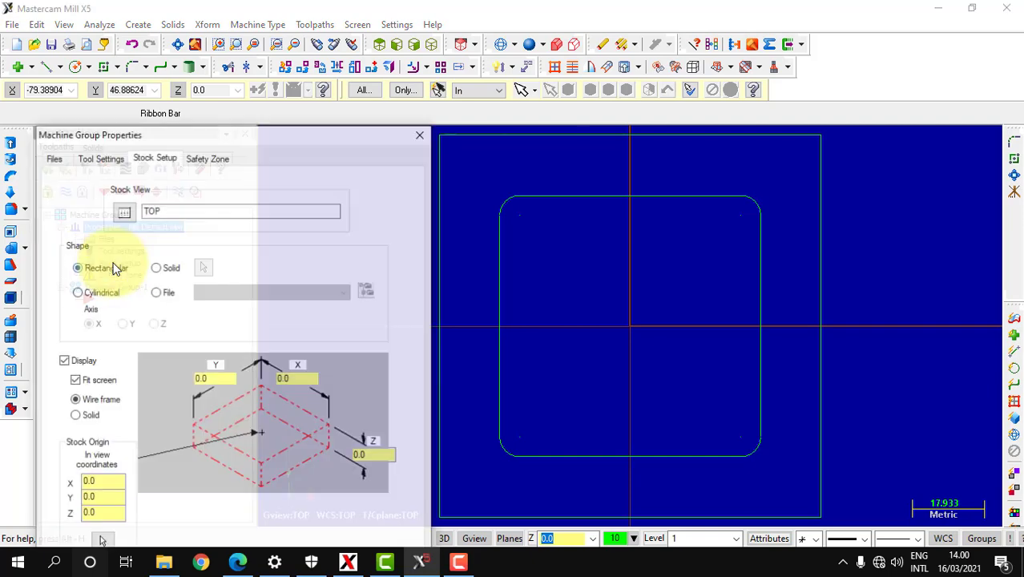
left_click_drag(227, 142, 253, 35)
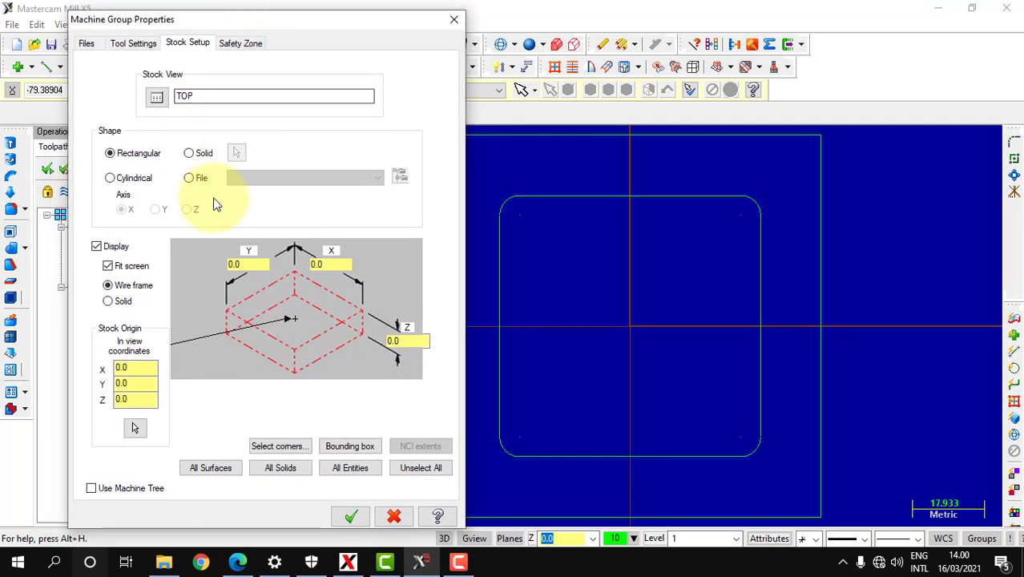
left_click(86, 45)
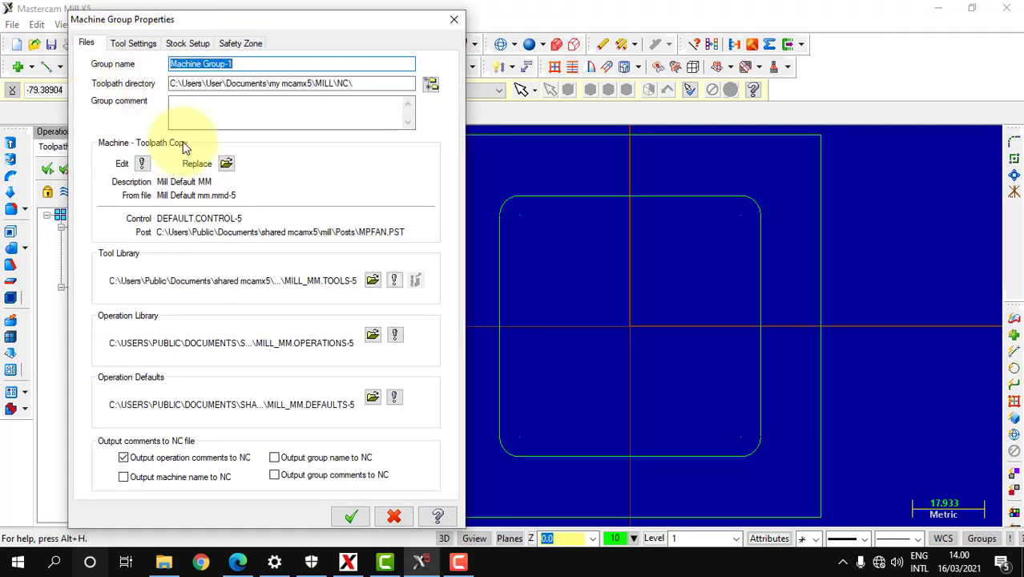
left_click(226, 164)
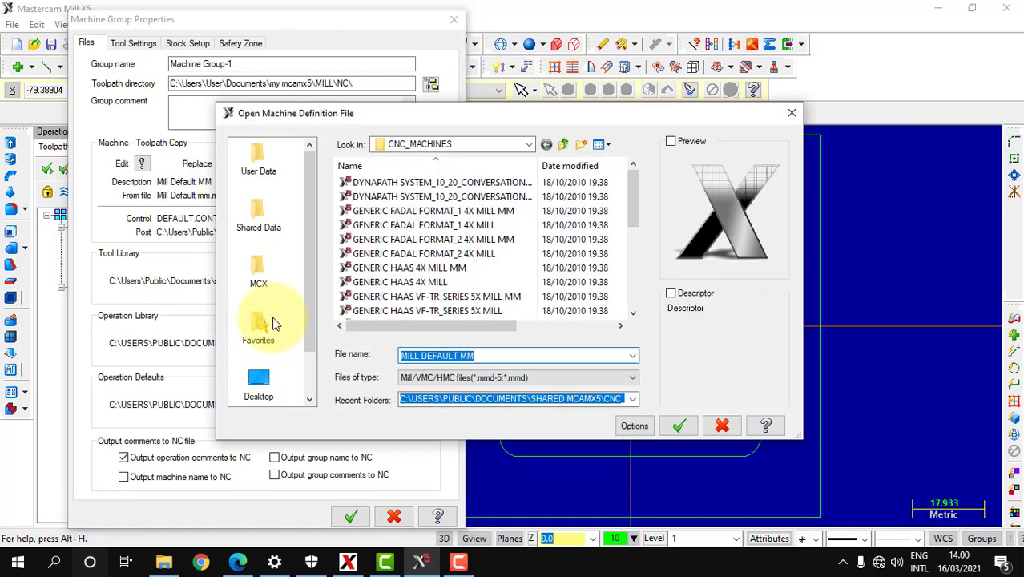
scroll(417, 282, "down", 2)
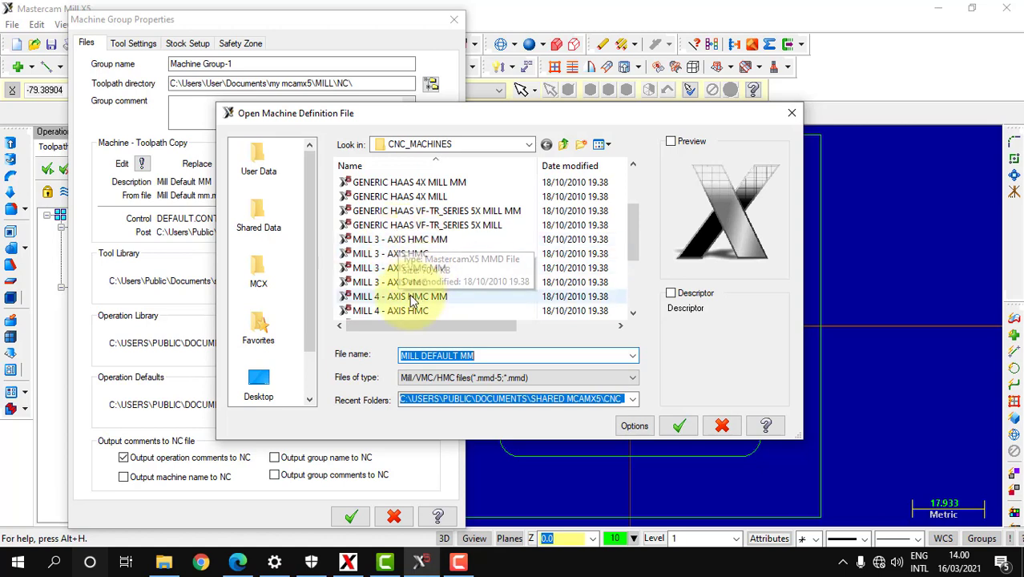
scroll(403, 312, "down", 3)
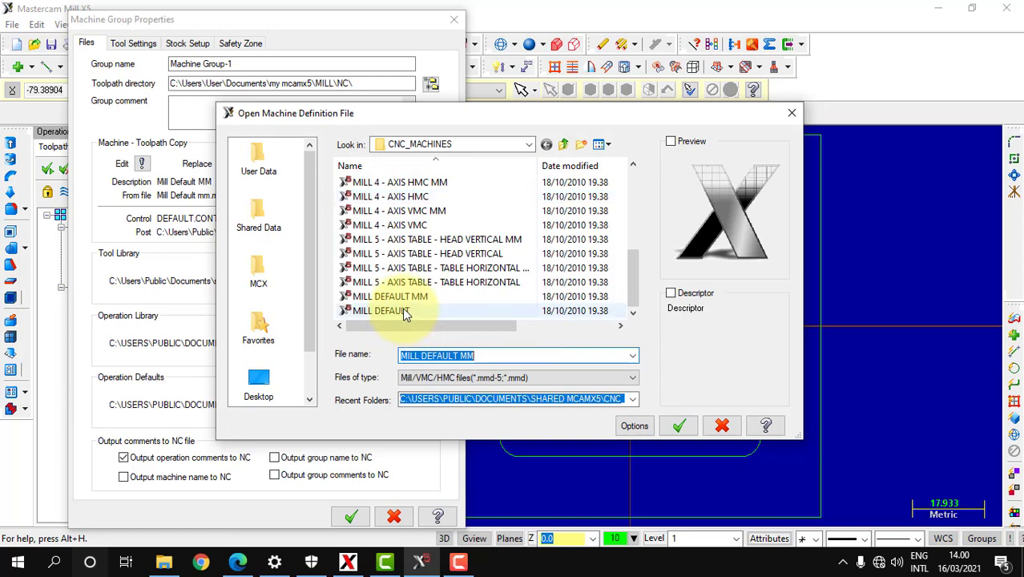
scroll(402, 307, "up", 3)
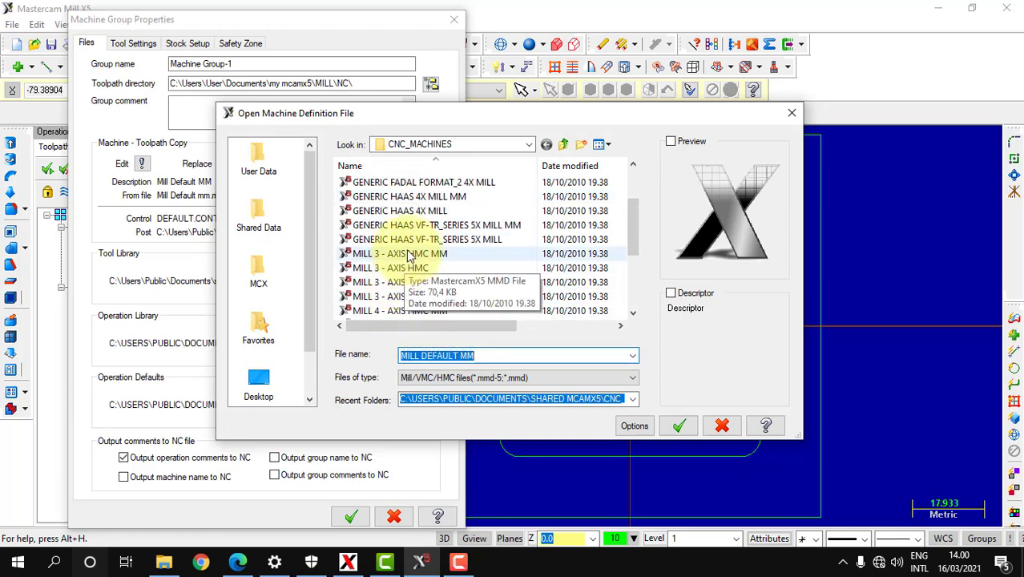
scroll(409, 255, "up", 1)
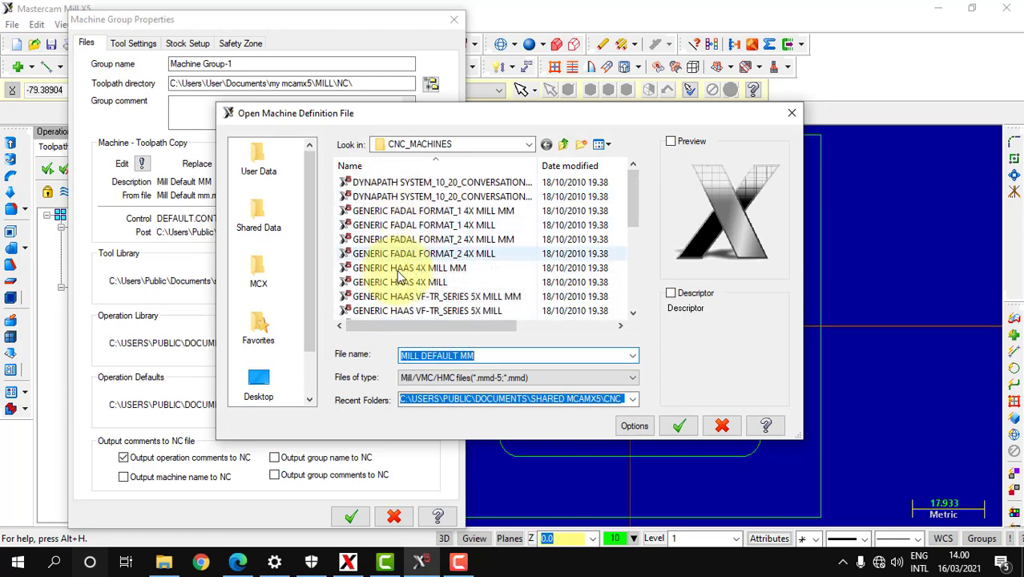
scroll(398, 281, "down", 1)
left_click(403, 241)
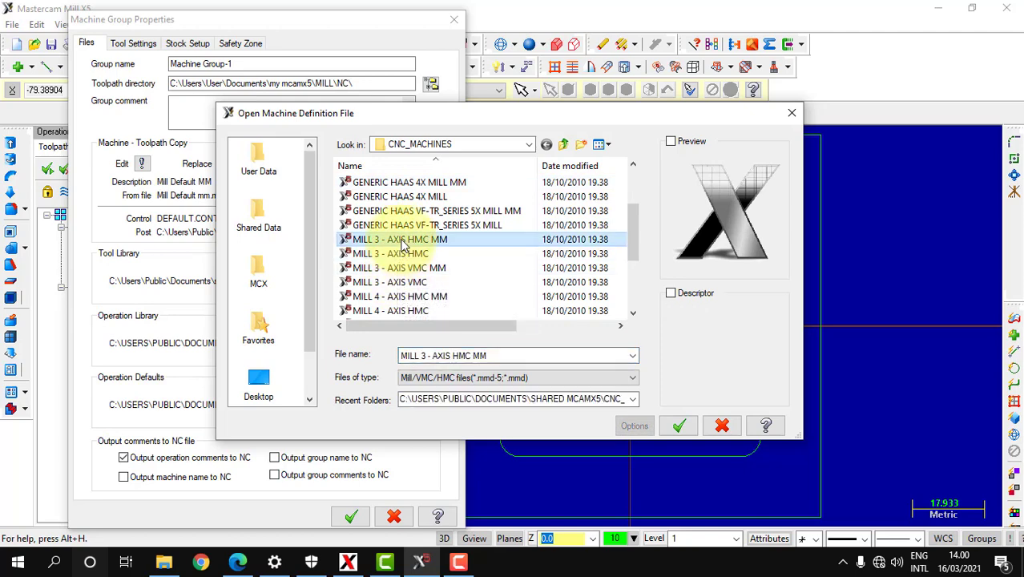
left_click(680, 427)
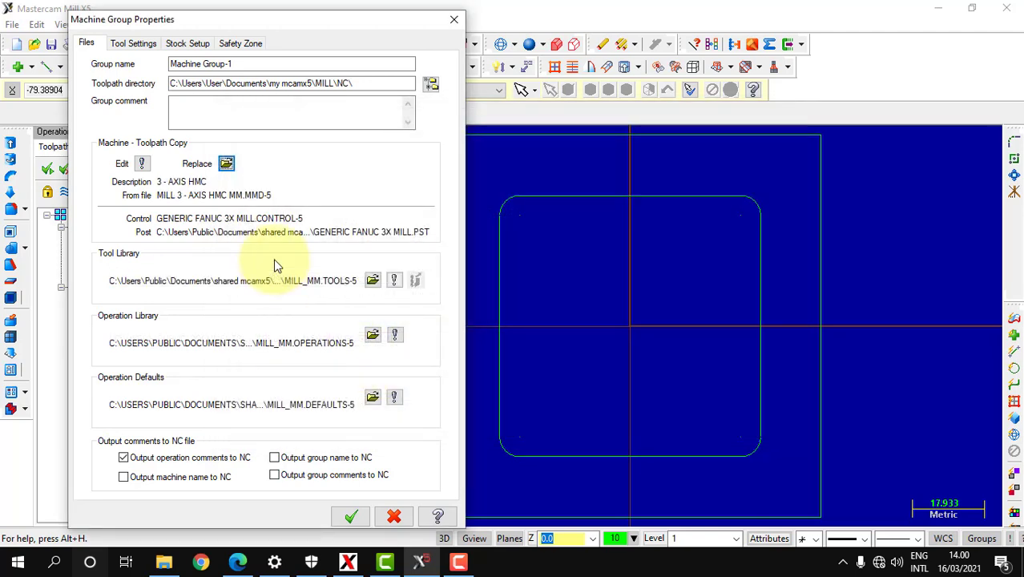
Make the feed calculation user defined with spindle speed 2000, feed rate 600, retract rate 200 and plunge rate 200.
left_click(134, 43)
left_click(122, 187)
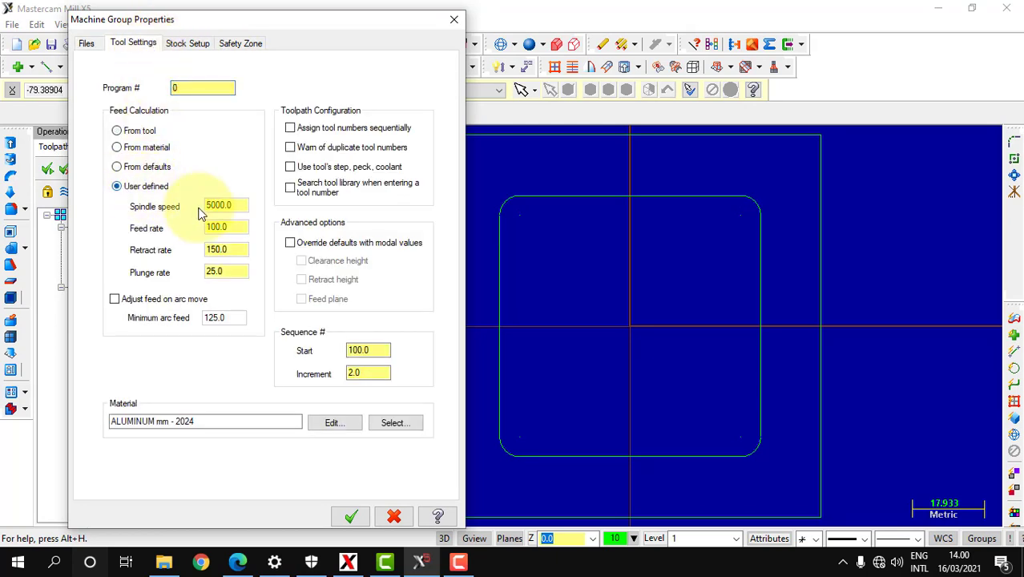
left_click_drag(245, 205, 182, 210)
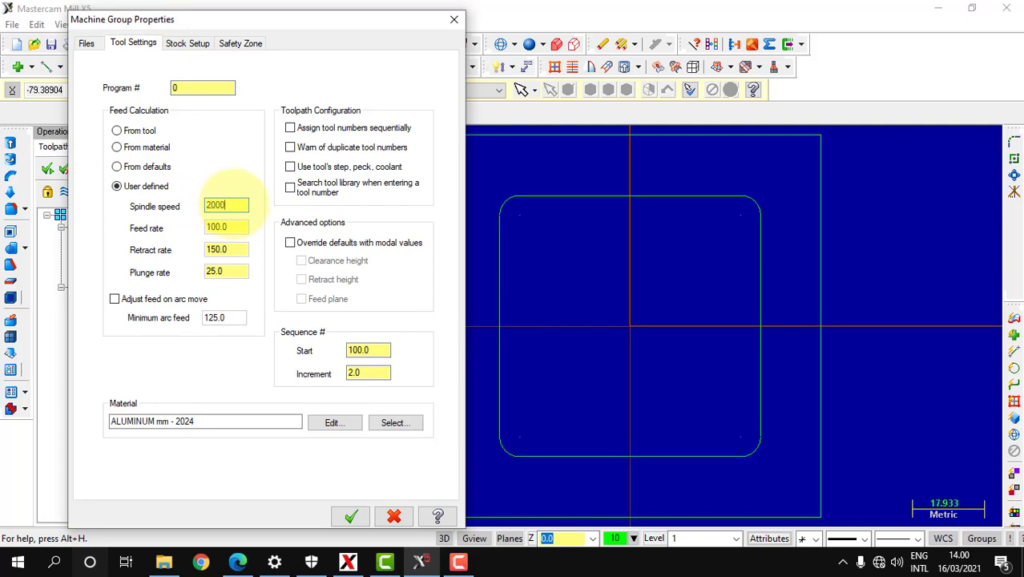
key("Tab")
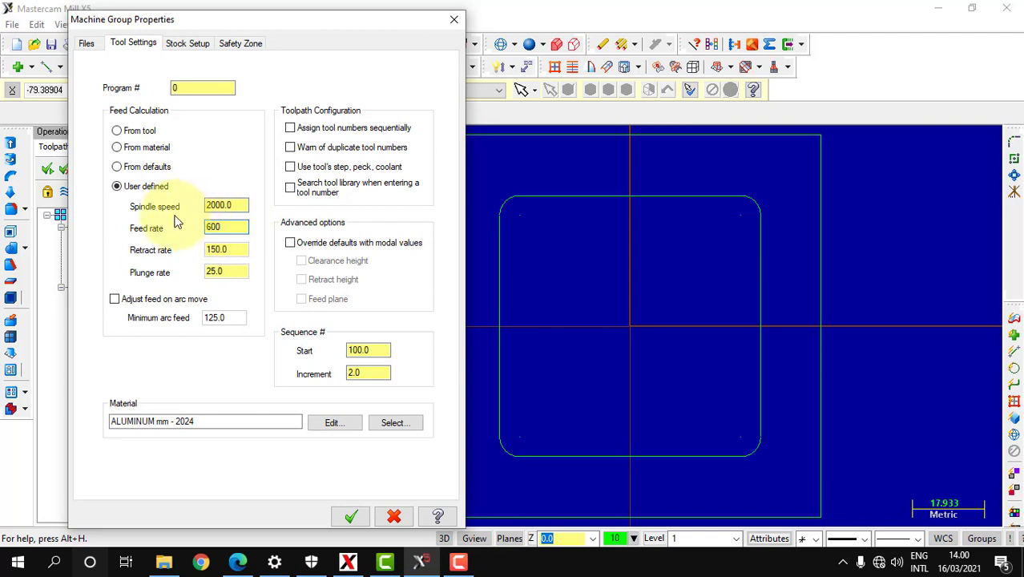
key("Tab")
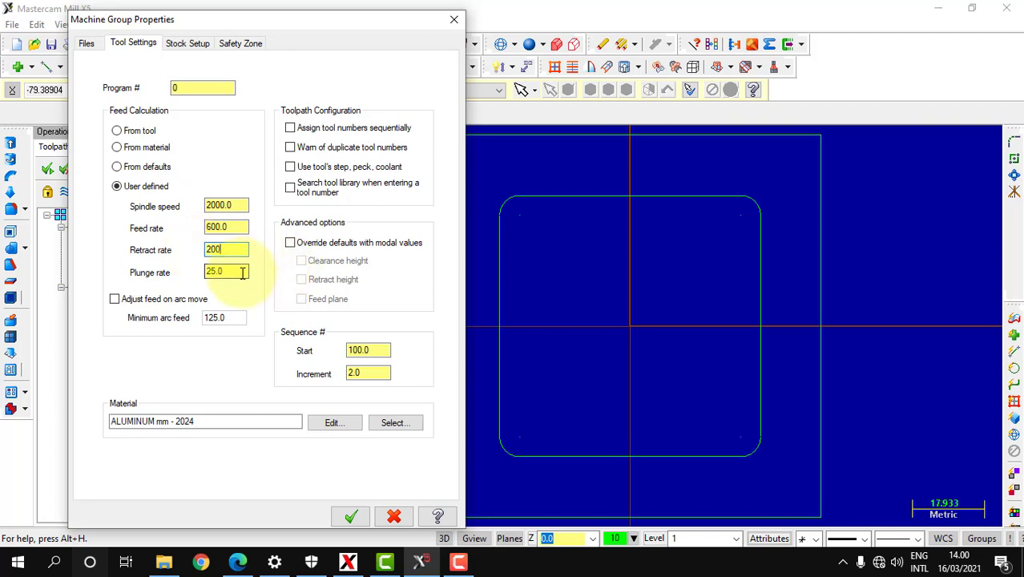
double_click(217, 271)
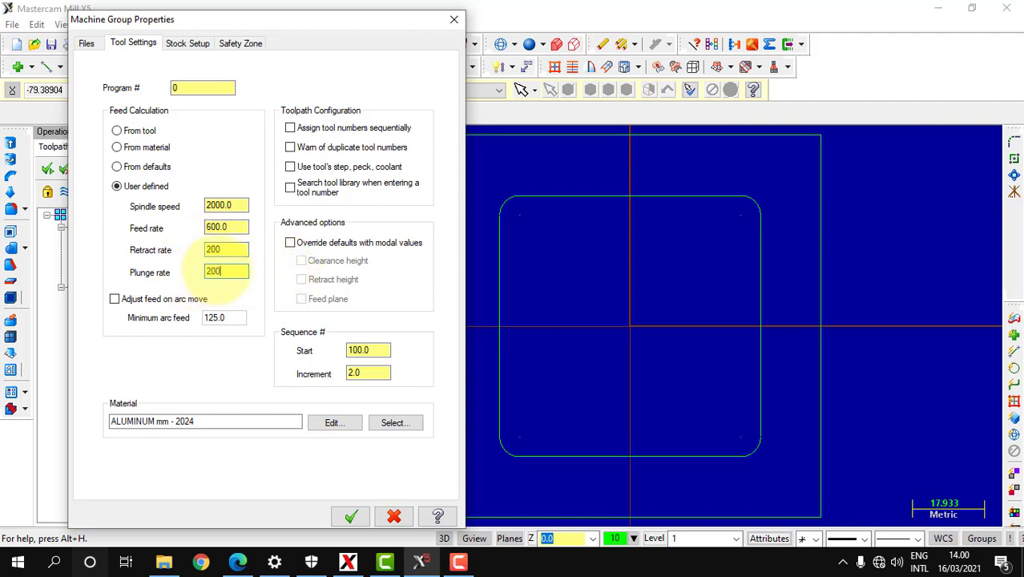
Define rectangular stock for the machine group measuring 95 mm in X, 95 mm in Y and 40 mm in Z.
left_click(177, 44)
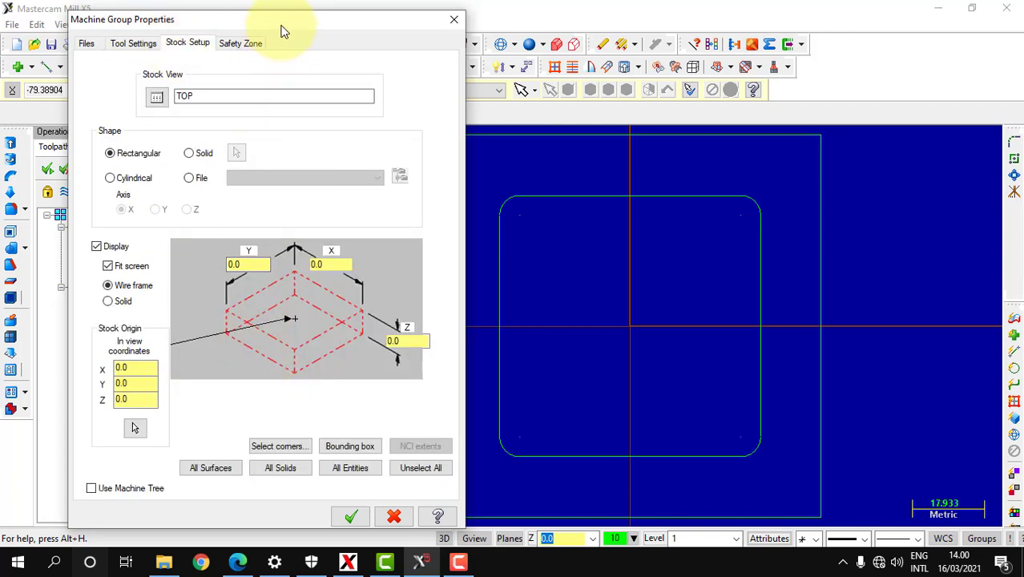
mouse_move(283, 24)
left_mouse_down()
mouse_move(284, 5)
mouse_move(283, 15)
left_mouse_up()
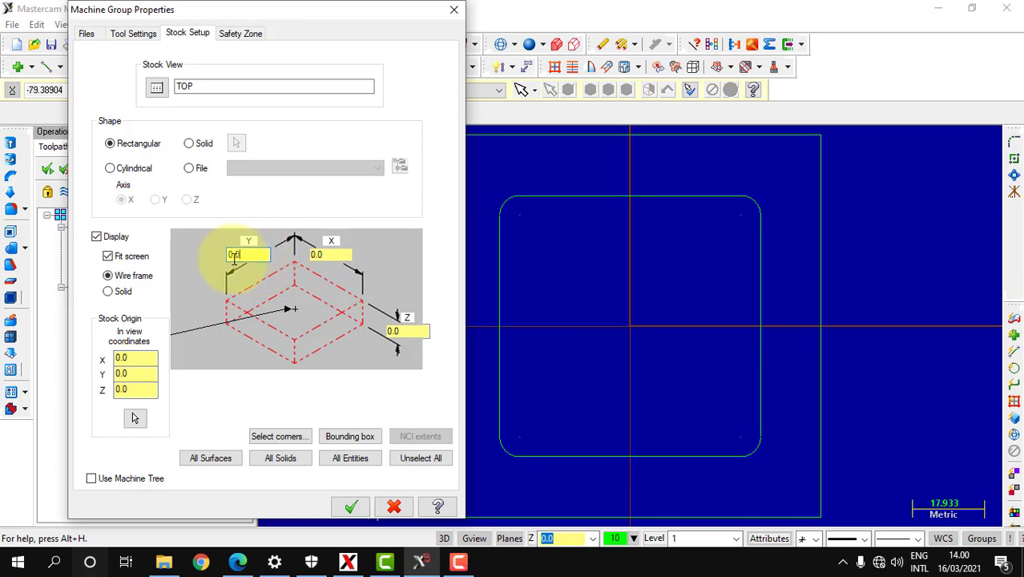
double_click(237, 253)
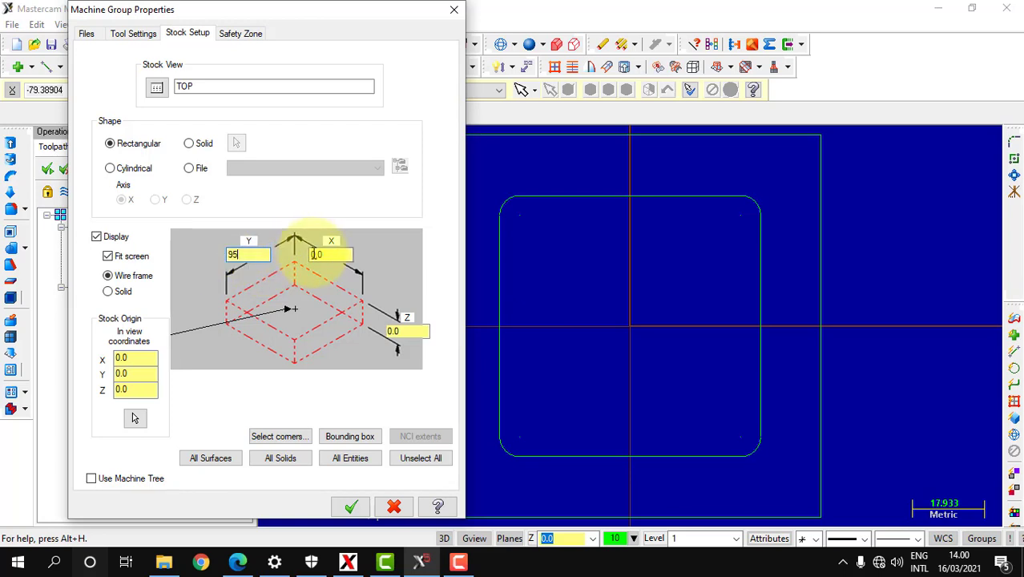
key("Tab")
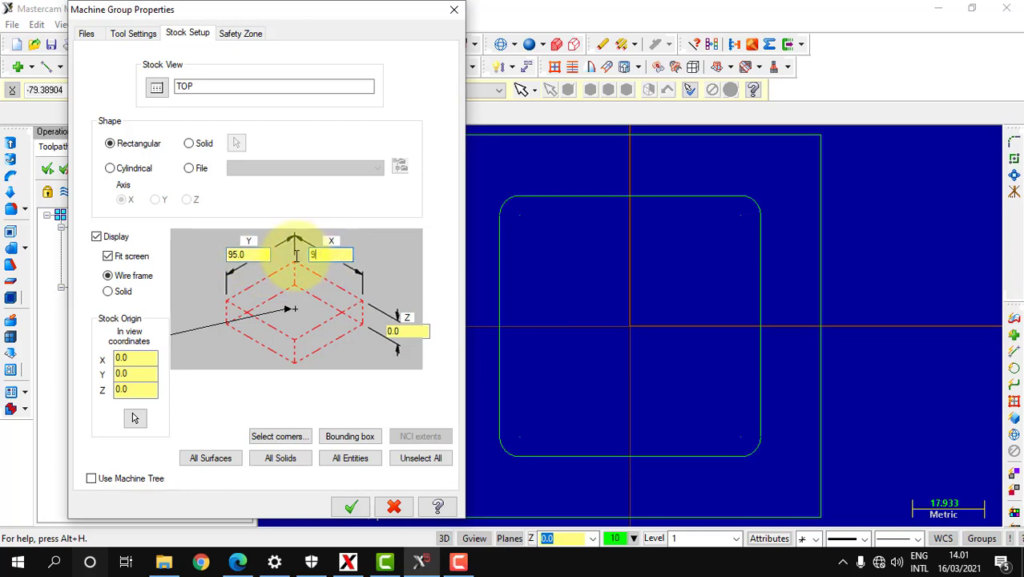
left_click_drag(407, 332, 394, 330)
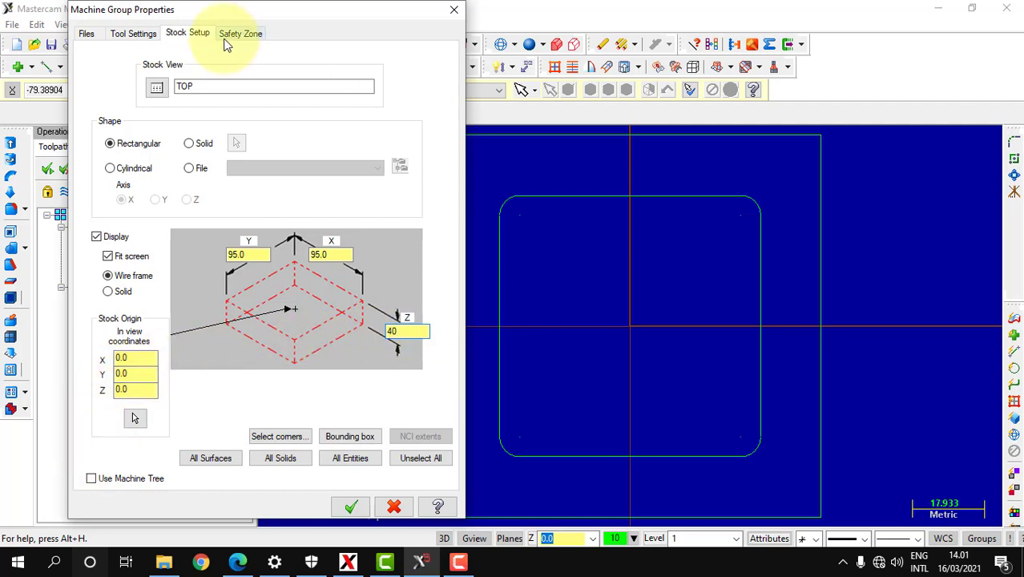
left_click(351, 507)
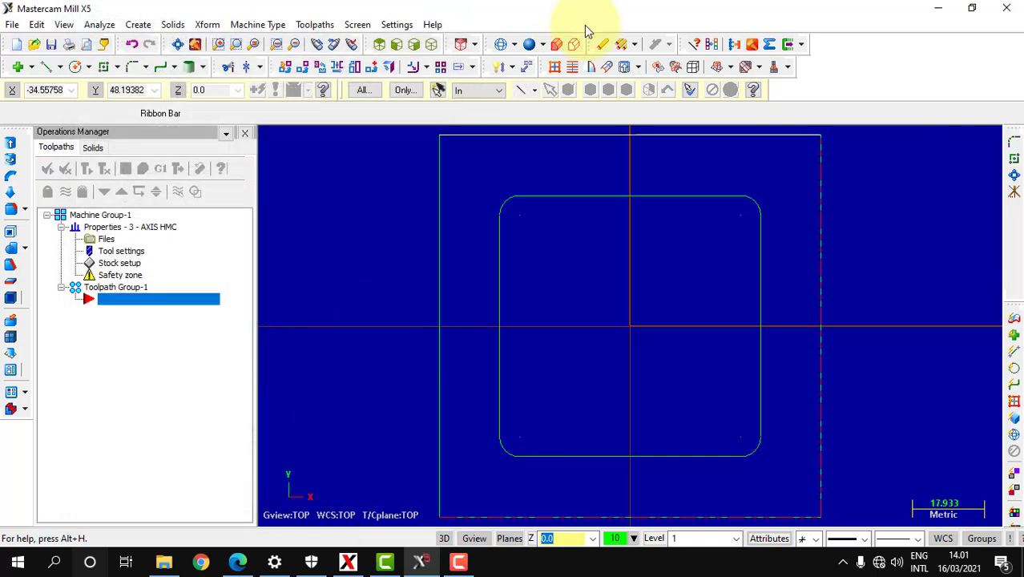
Create a contour toolpath with the NC name T, chaining the outer square in the isometric view.
left_click(431, 45)
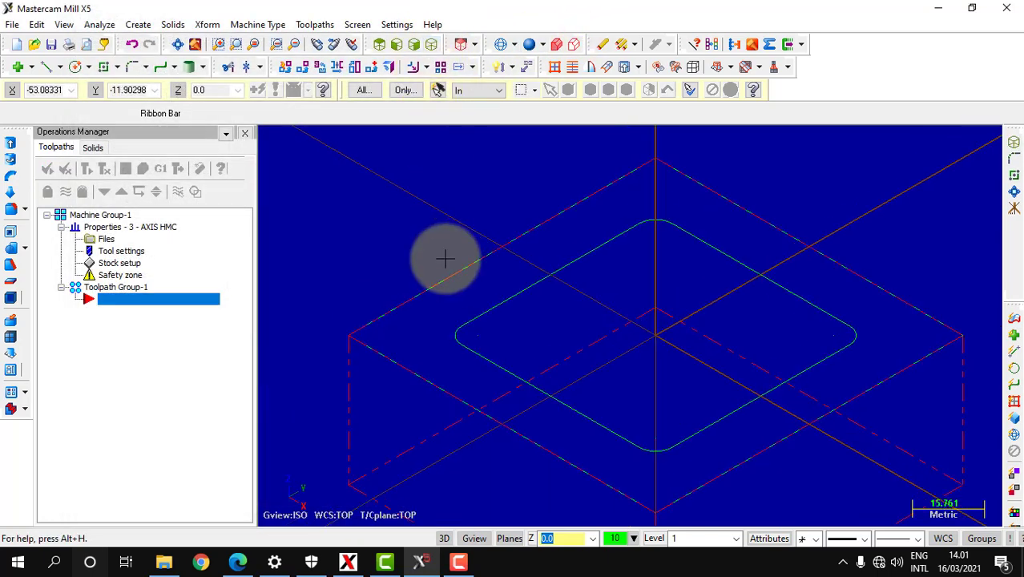
scroll(443, 261, "down", 1)
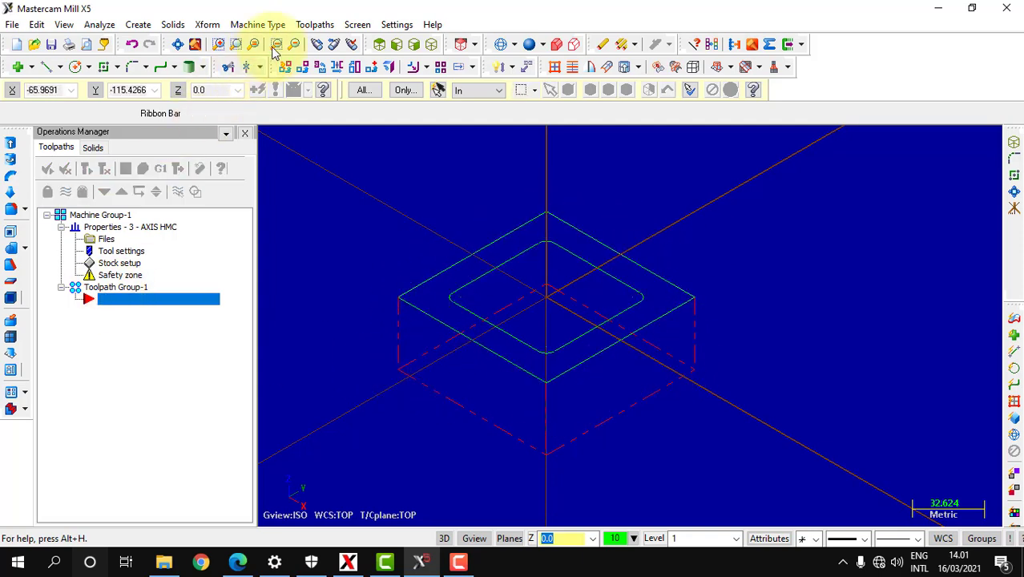
left_click(313, 25)
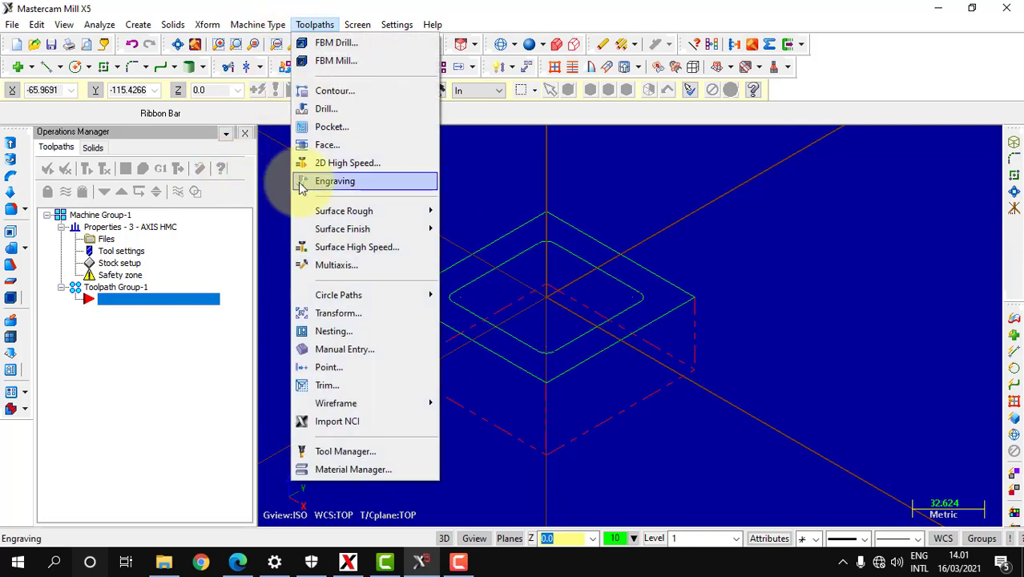
left_click(347, 93)
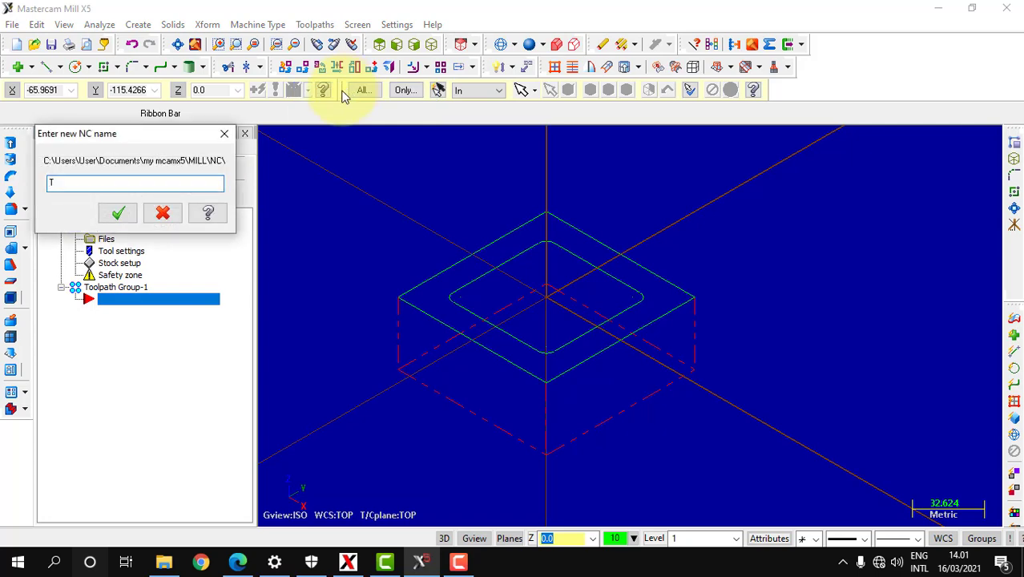
left_click(120, 216)
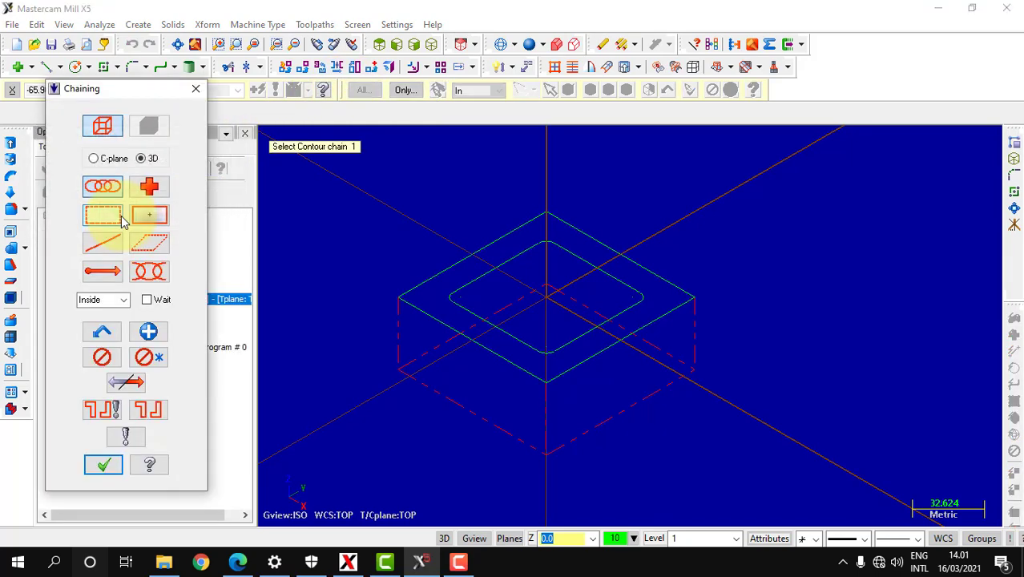
left_click(456, 330)
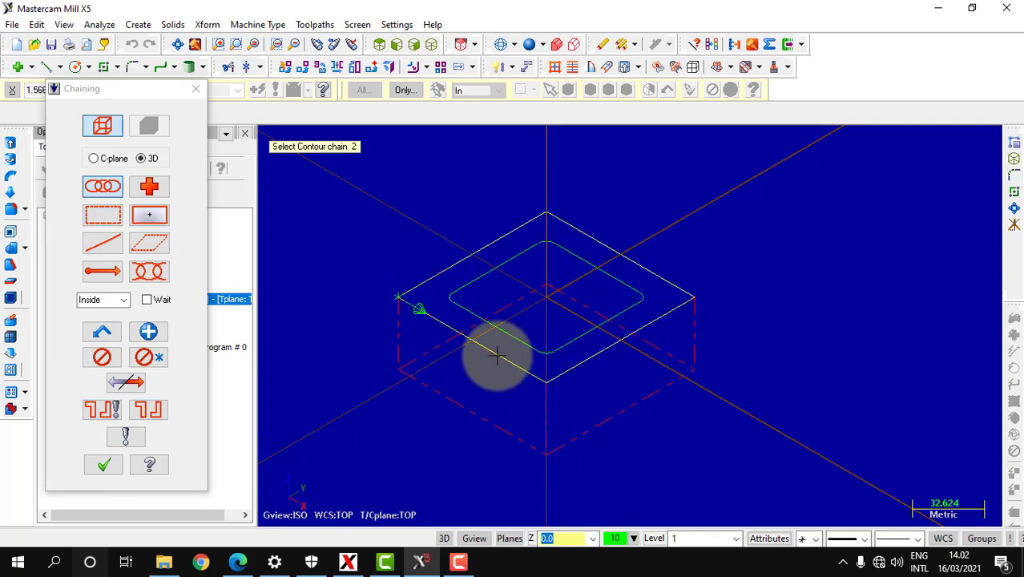
left_click(103, 464)
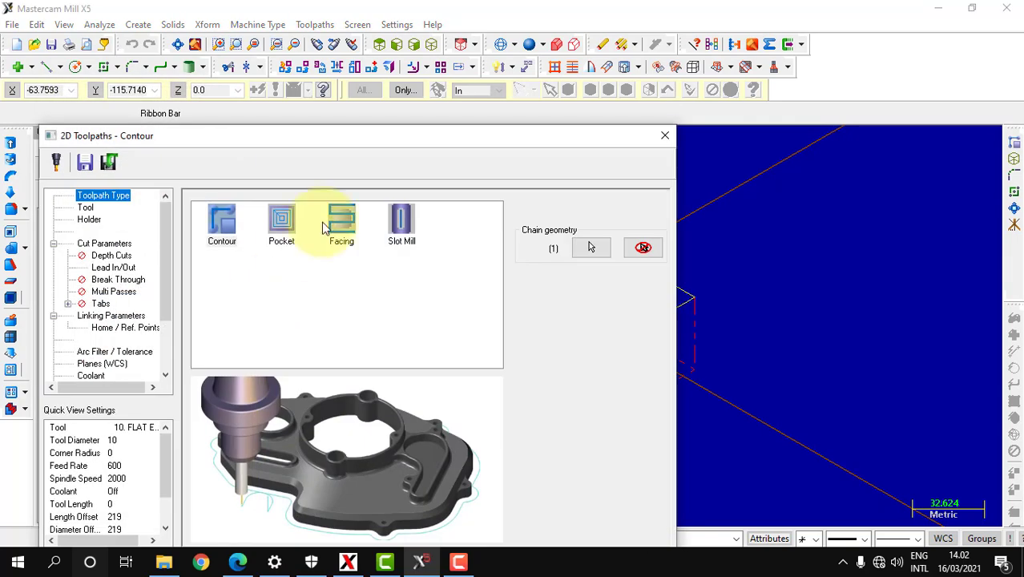
Choose the 10 mm flat endmill, tool 219, from the MILL_MM tool library for the contour toolpath.
left_click_drag(343, 132, 360, 47)
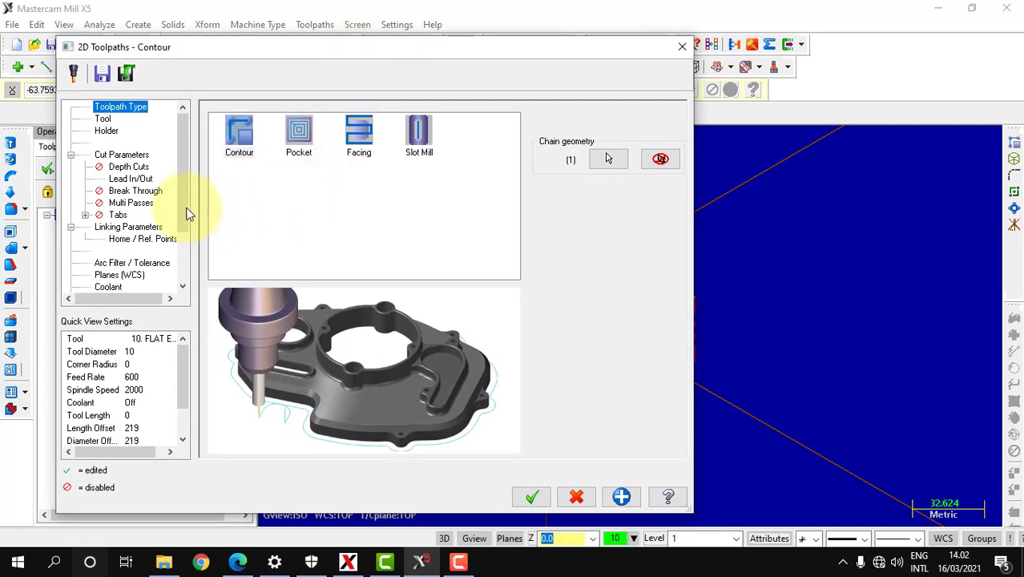
left_click(102, 119)
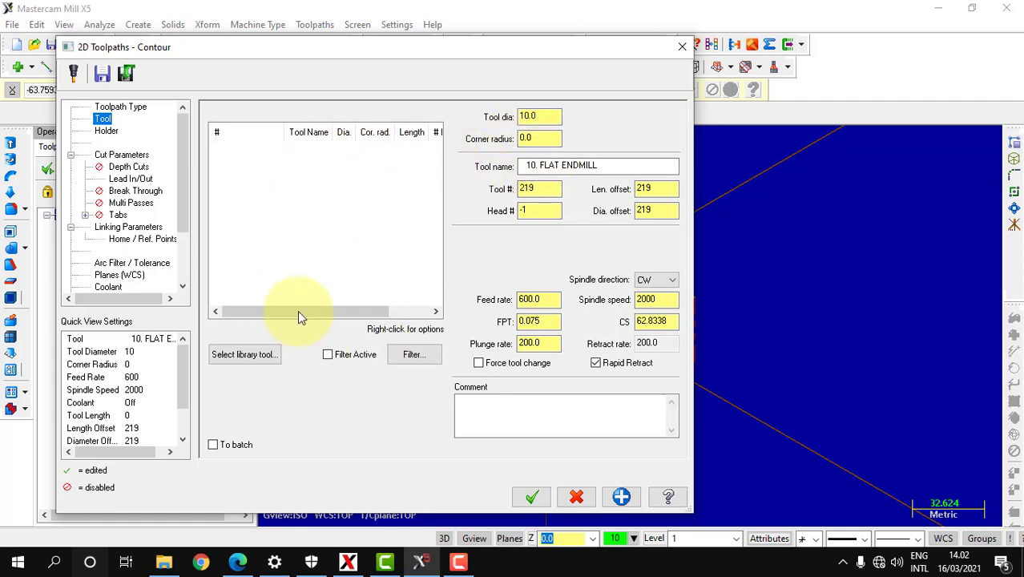
left_click(245, 355)
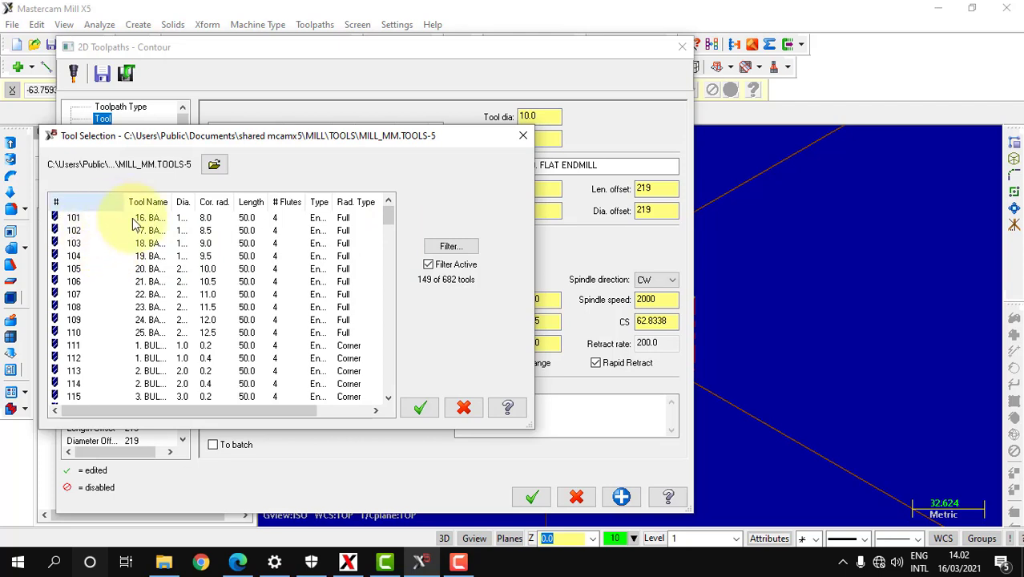
left_click_drag(174, 201, 243, 201)
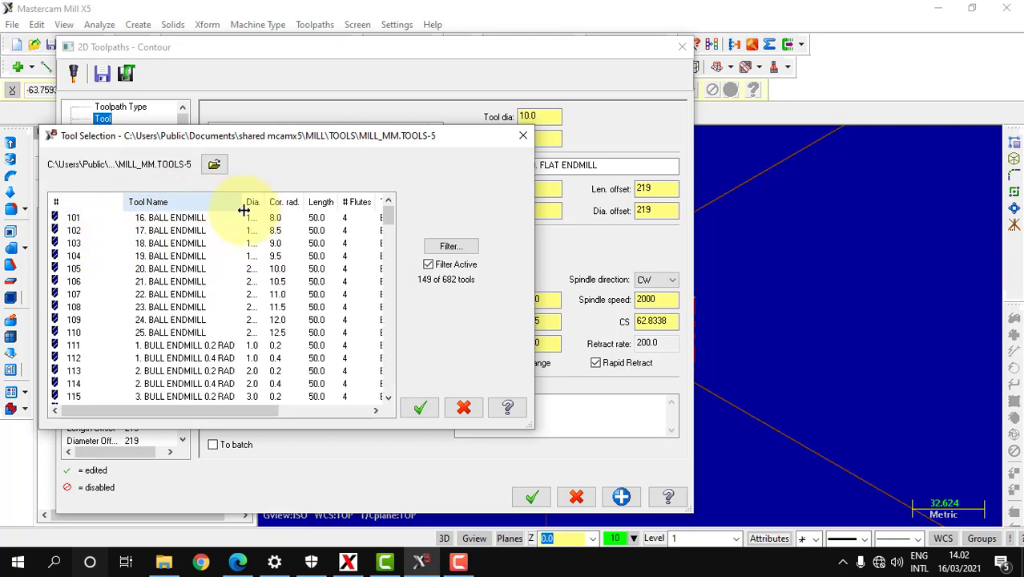
scroll(177, 352, "down", 14)
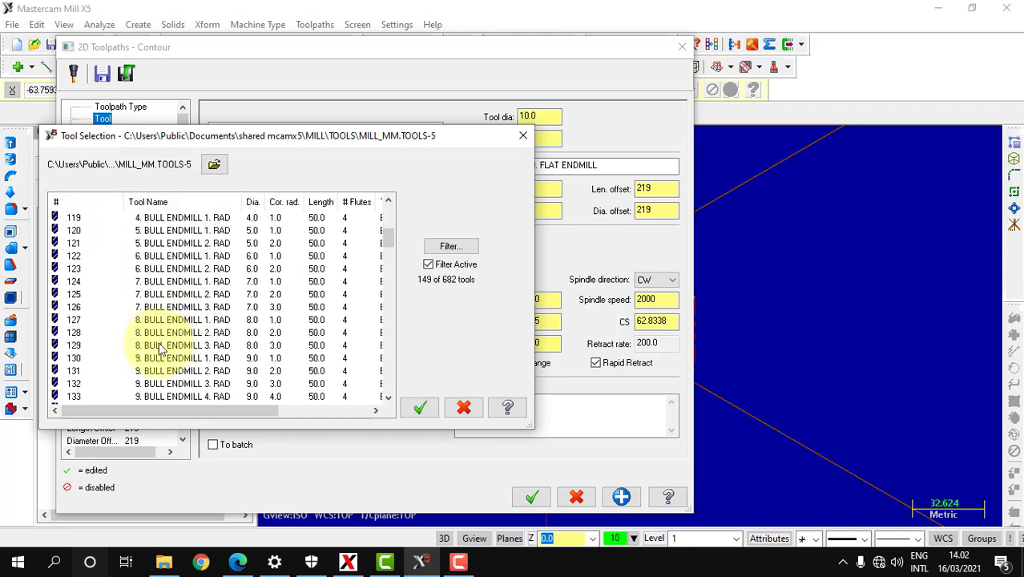
scroll(164, 351, "down", 20)
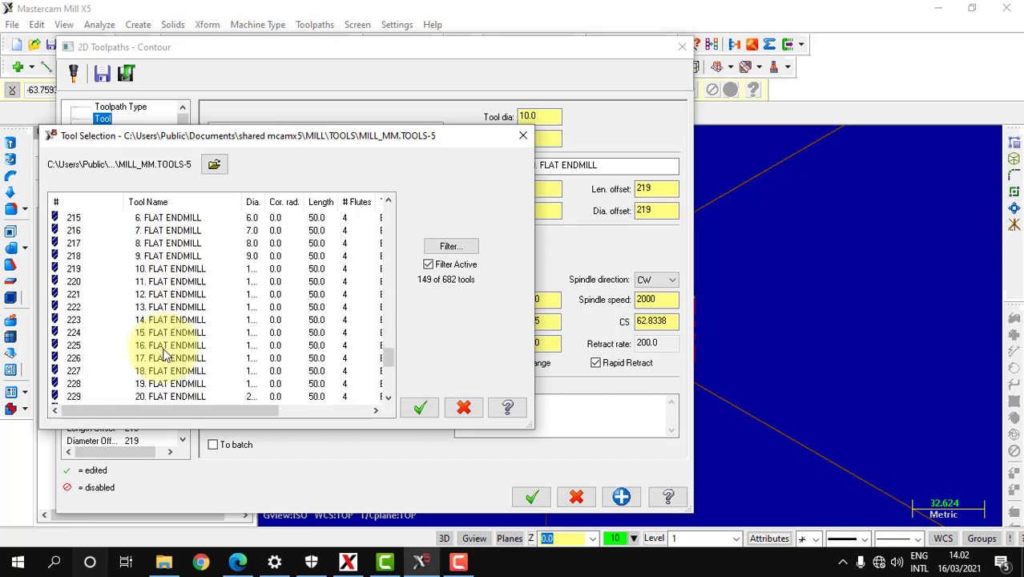
left_click(175, 294)
left_click_drag(267, 201, 289, 201)
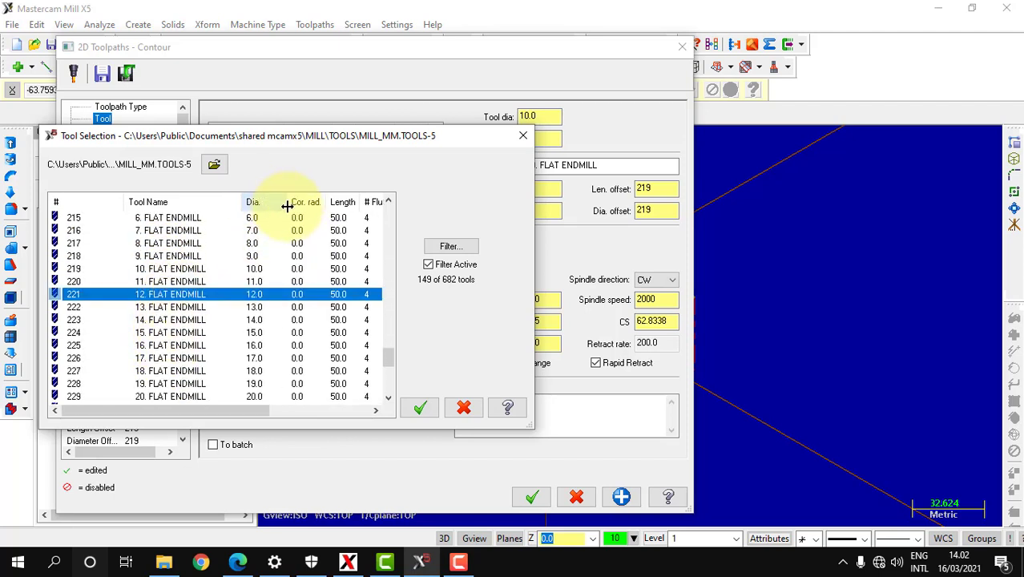
left_click(178, 269)
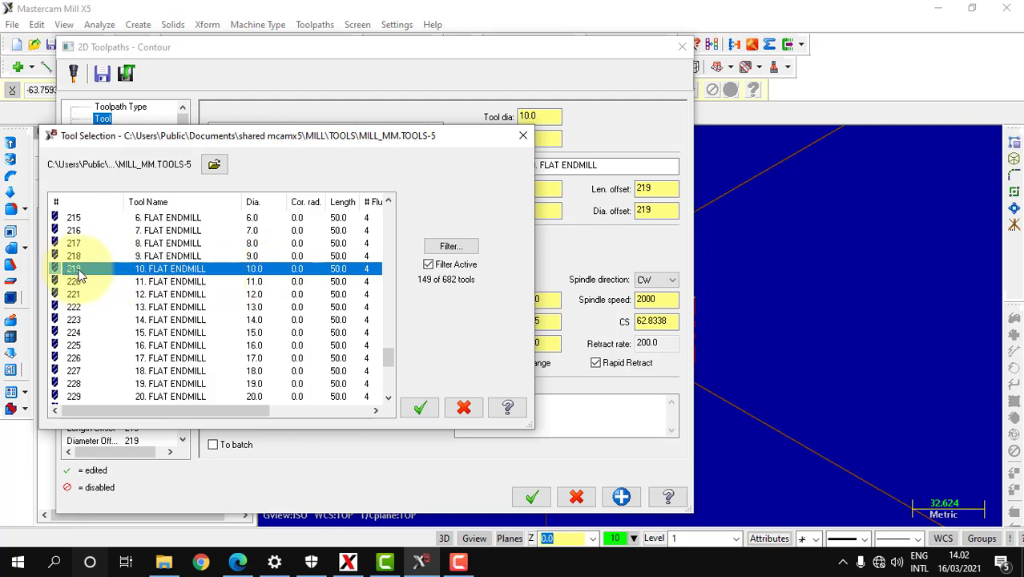
left_click(423, 406)
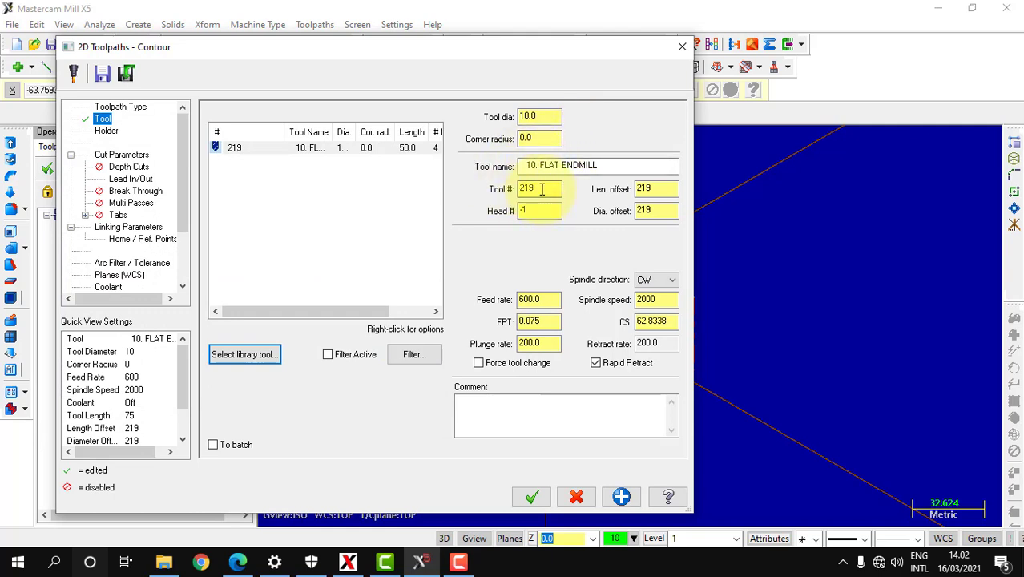
Set the endmill's tool number, length offset and diameter offset all to 1.
double_click(543, 188)
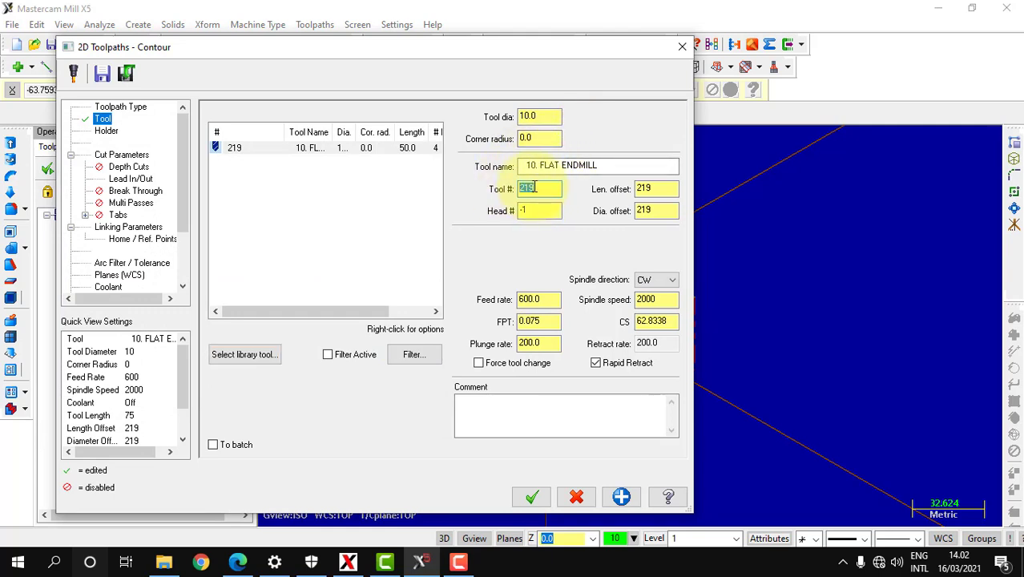
double_click(657, 188)
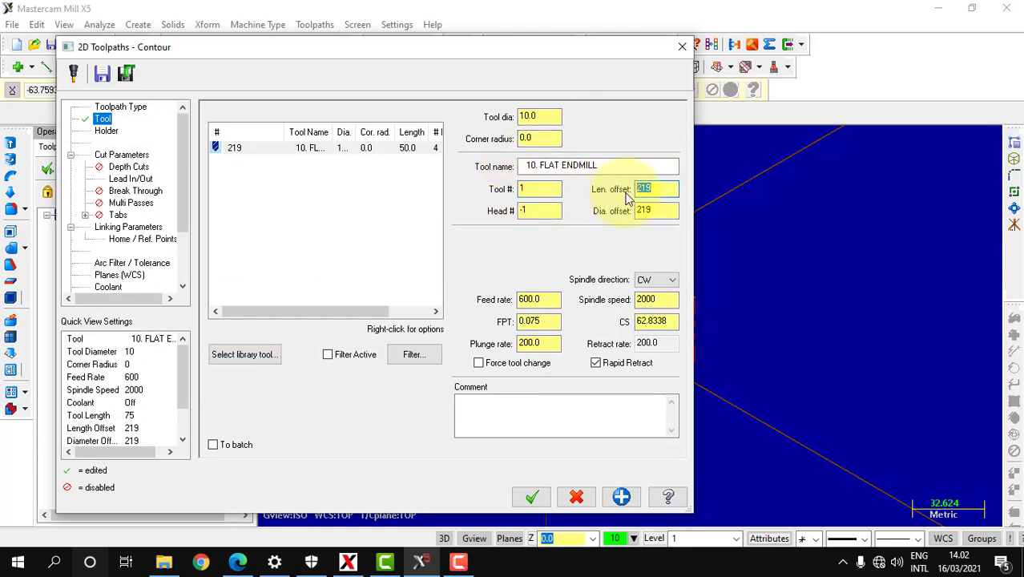
double_click(645, 210)
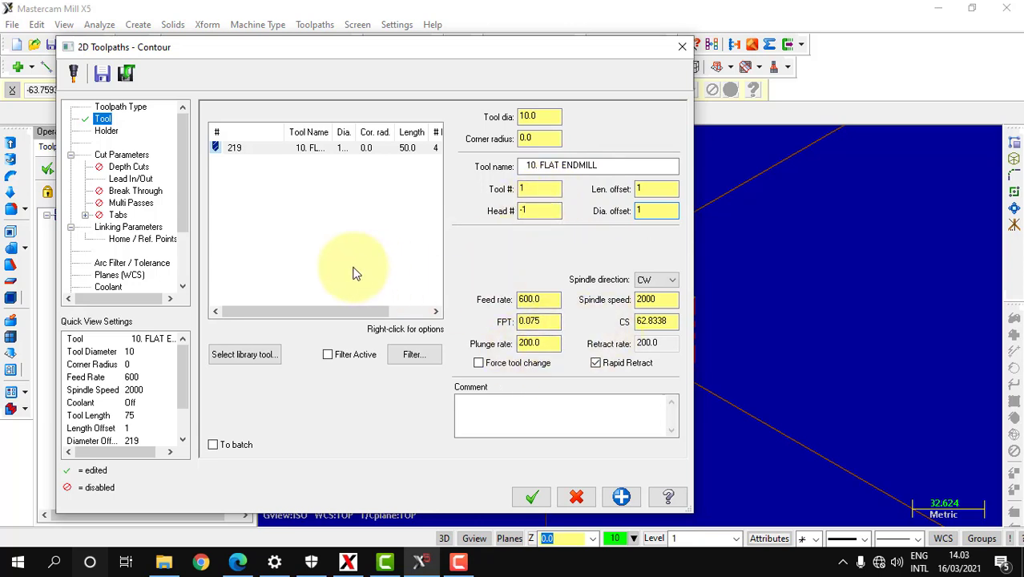
Load the BT40 holder library and assign holder B4C3-0040 to the tool.
left_click(106, 131)
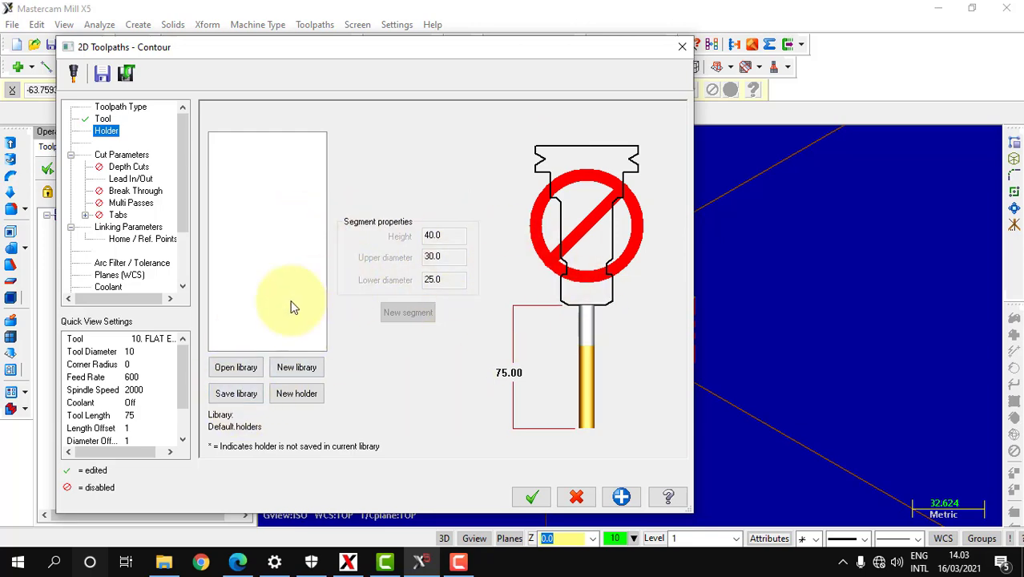
left_click(240, 372)
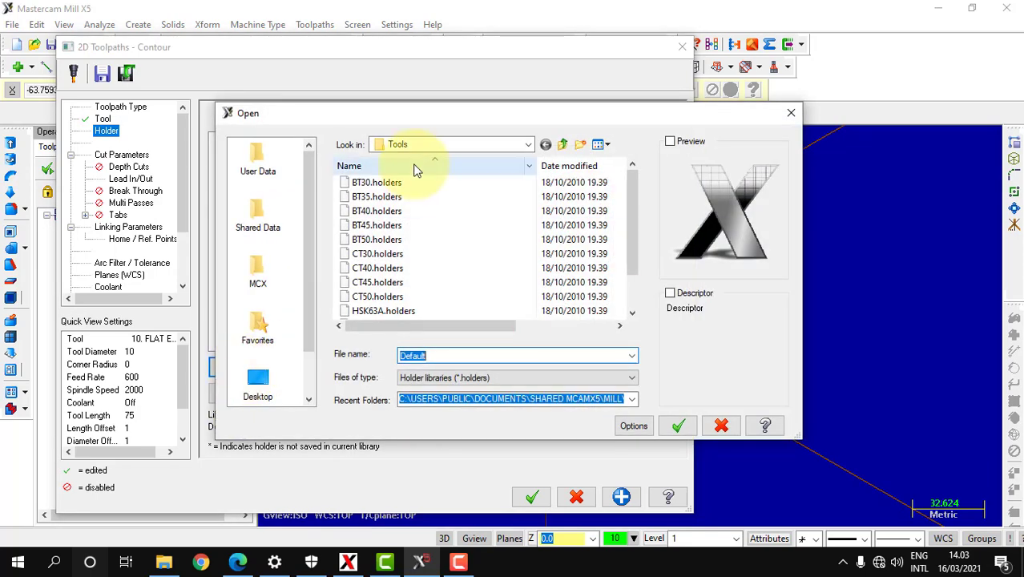
left_click(370, 211)
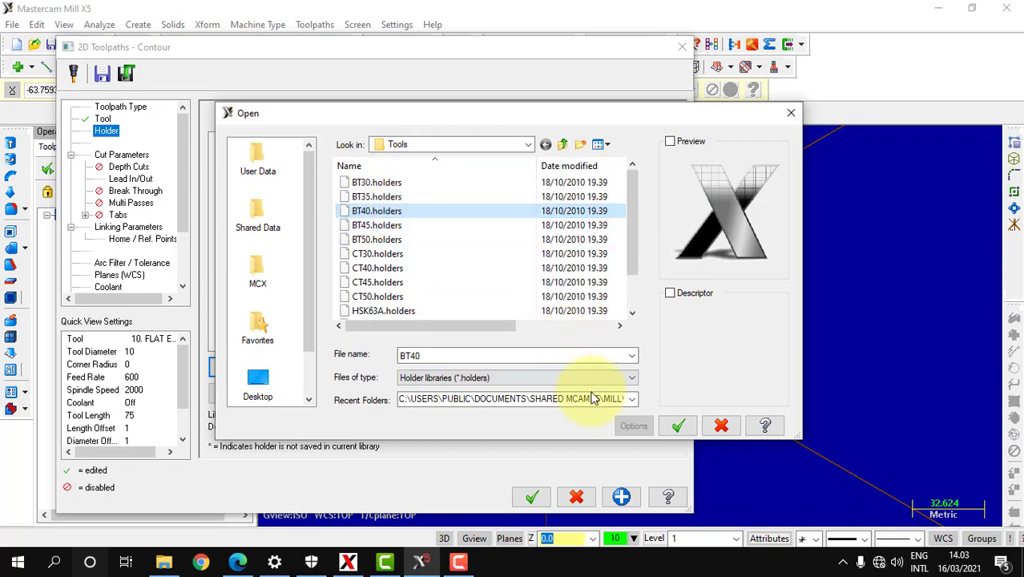
left_click(678, 425)
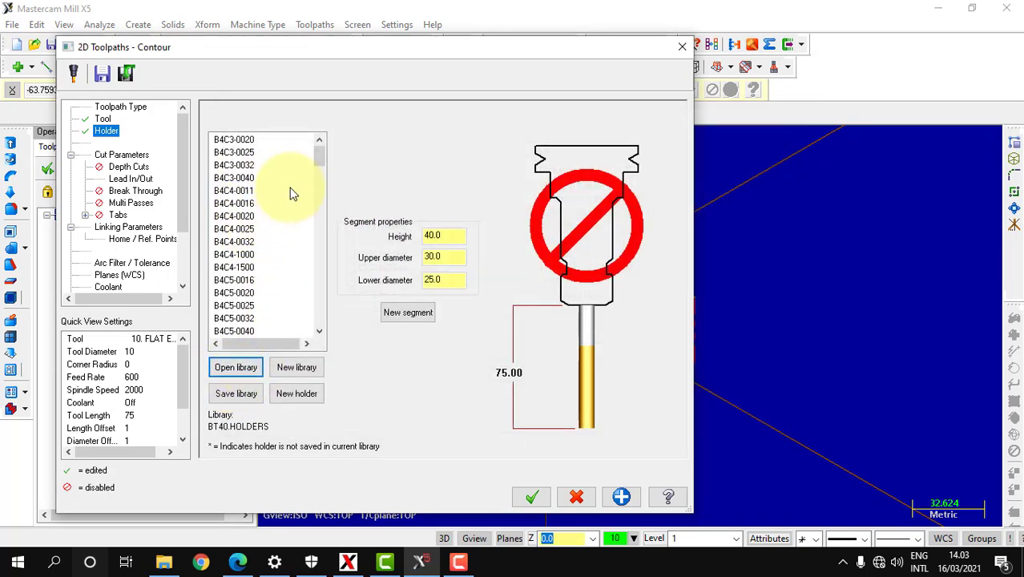
left_click(240, 177)
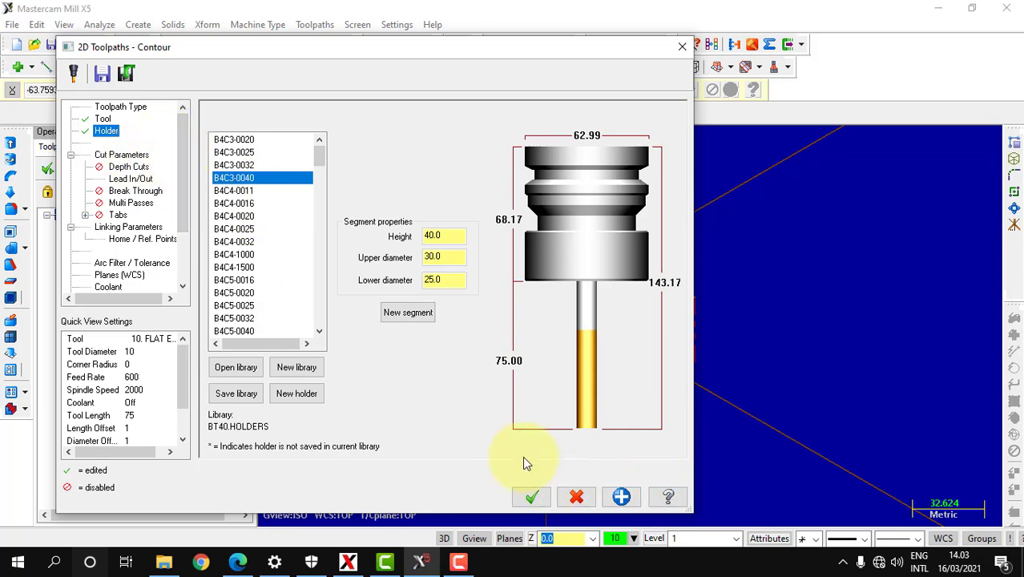
Set the contour's cut parameters to Computer compensation type with the compensation direction Right.
left_click(130, 155)
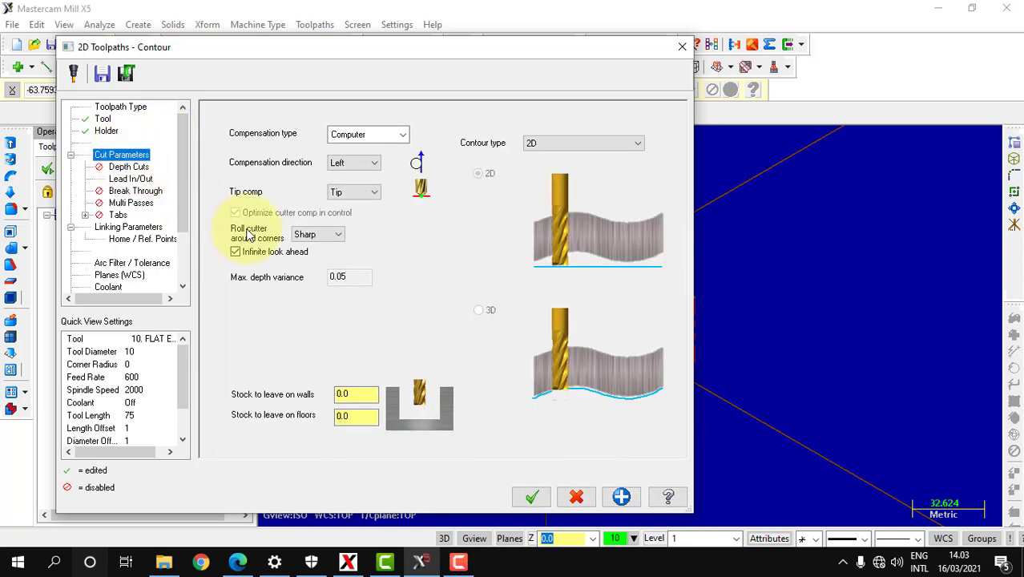
left_click(400, 135)
left_click(352, 151)
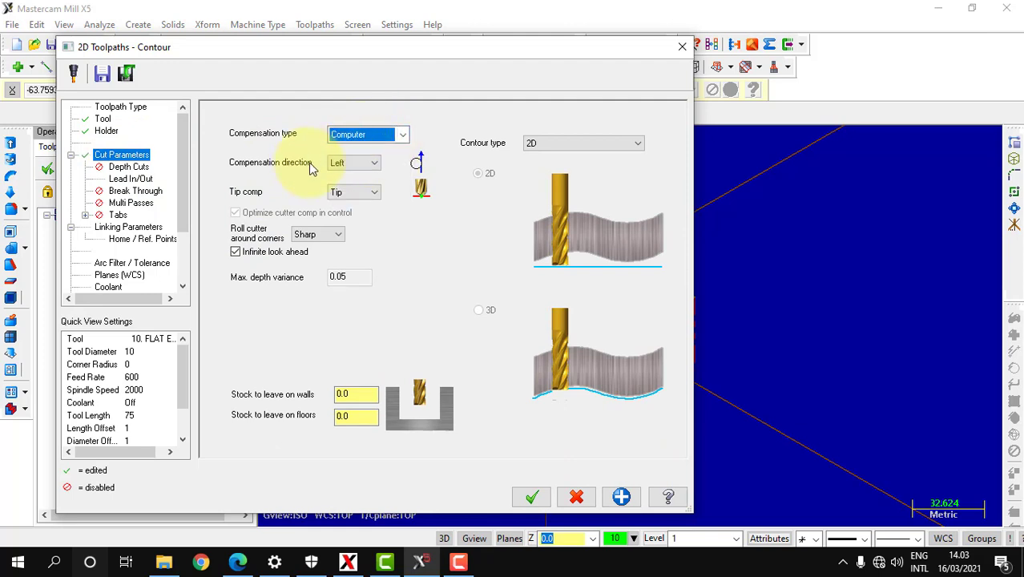
left_click(376, 163)
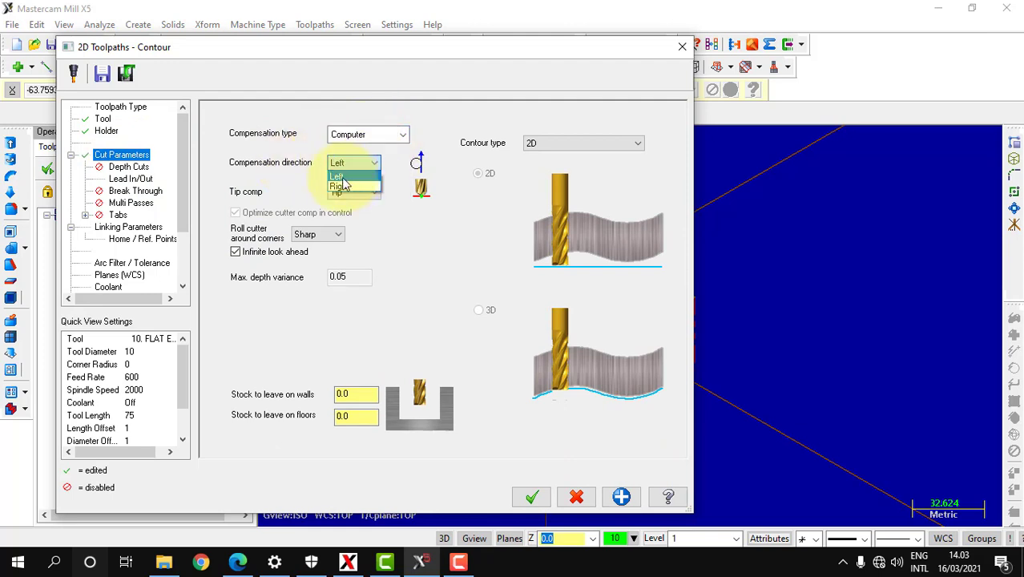
left_click(361, 178)
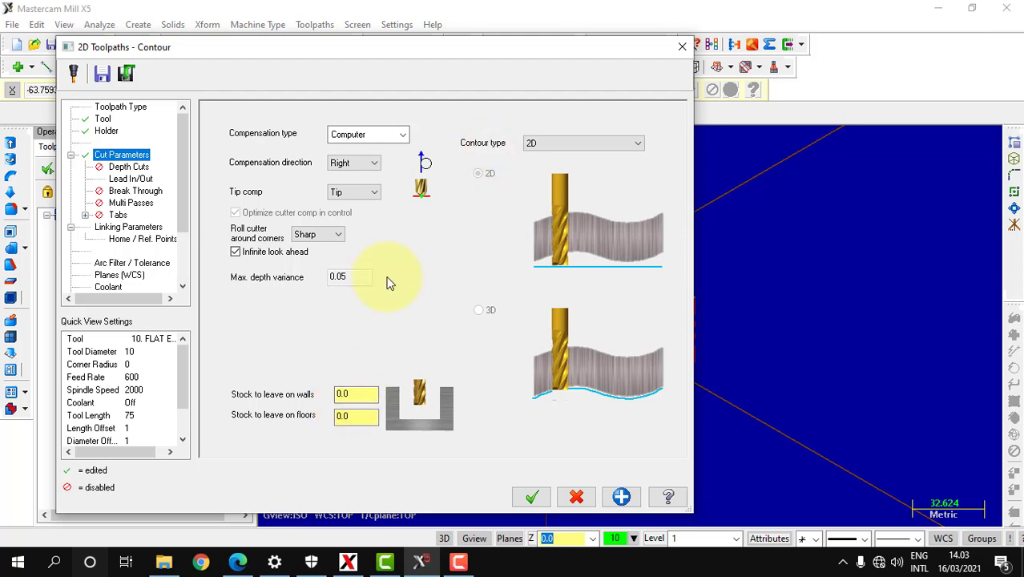
Check the step height in the PDF drawing and enable depth cuts with a maximum rough step of 0.5.
left_click(127, 167)
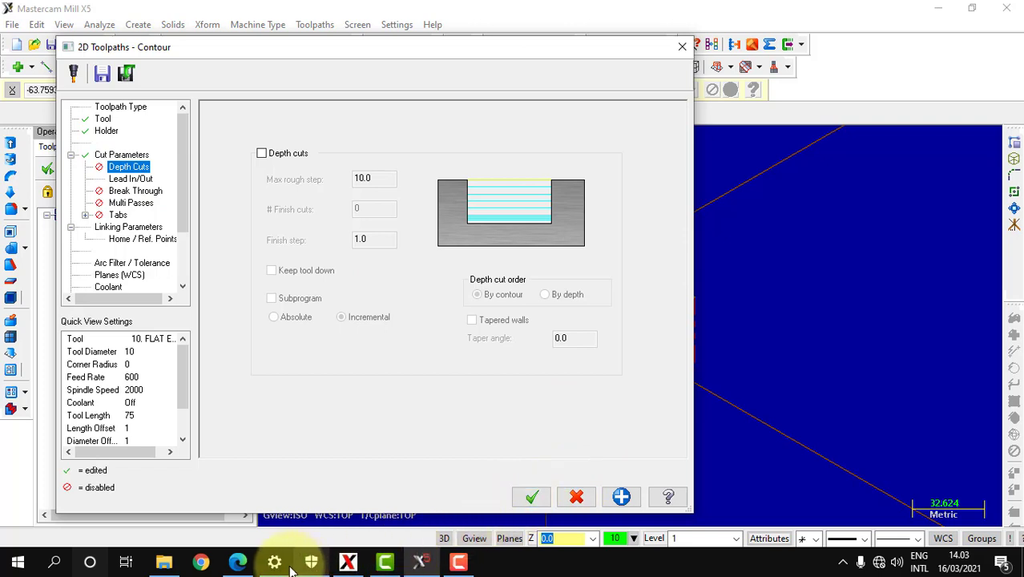
left_click(238, 561)
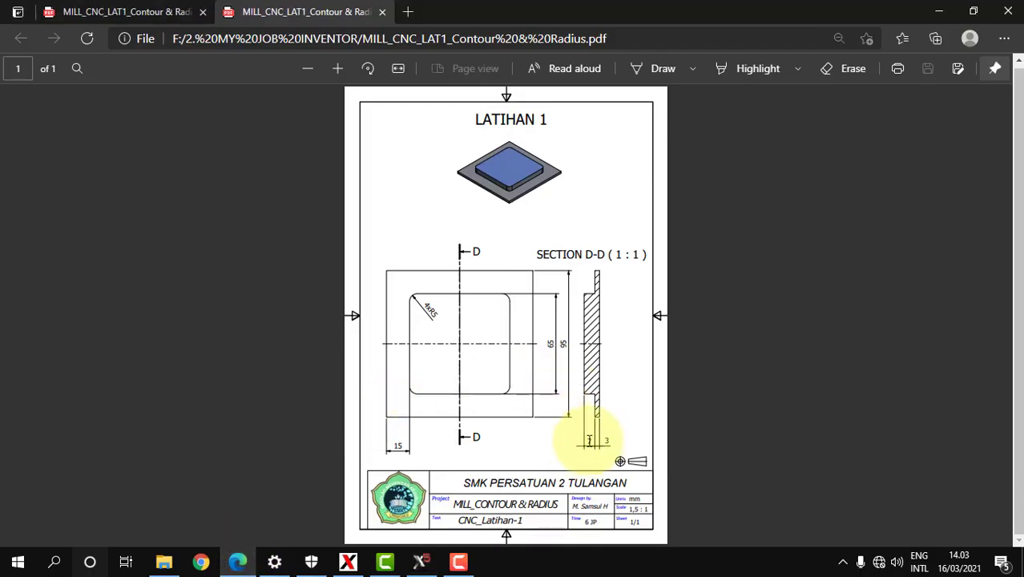
left_click(420, 562)
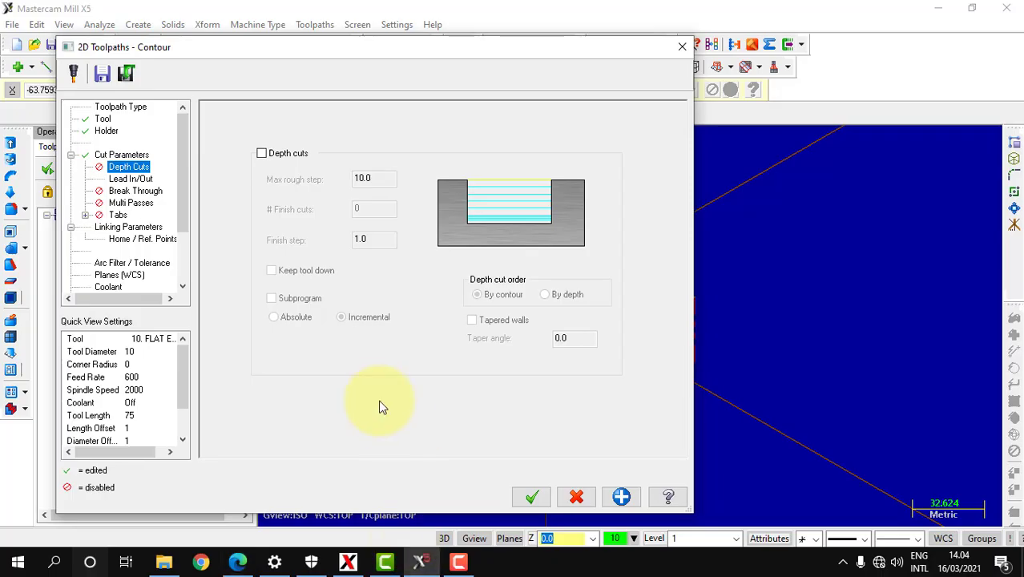
left_click(272, 157)
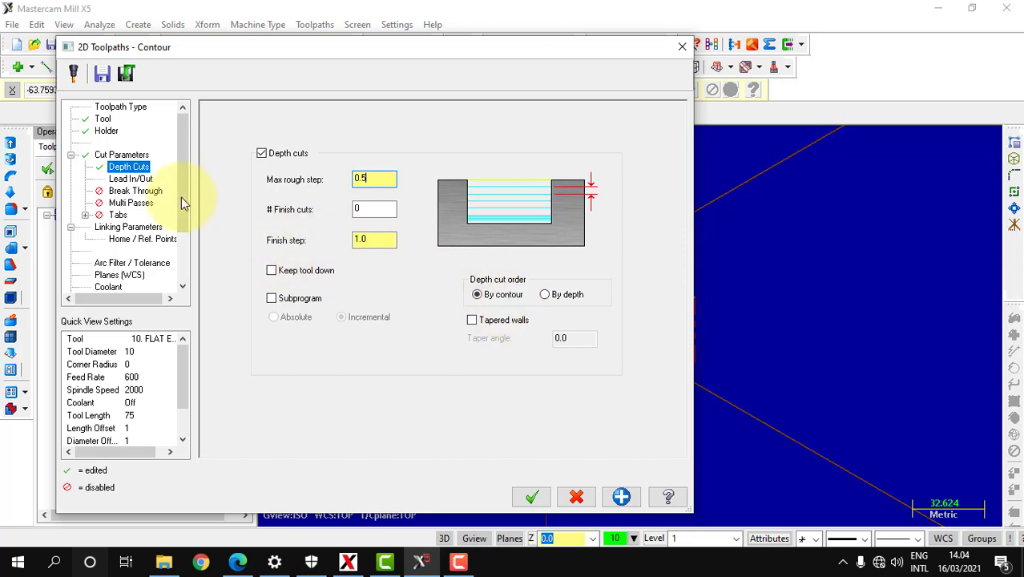
left_click(132, 180)
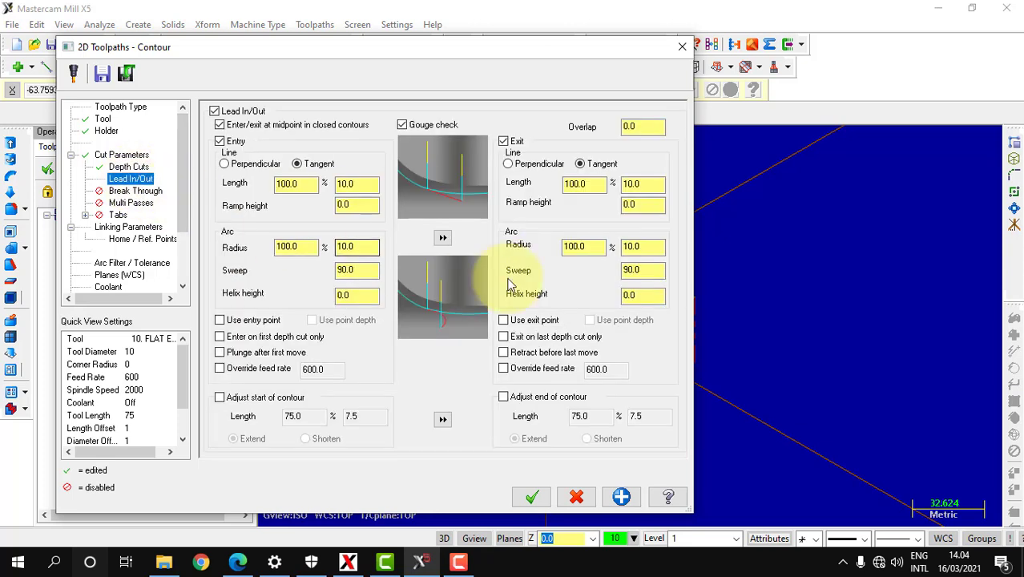
left_click(130, 192)
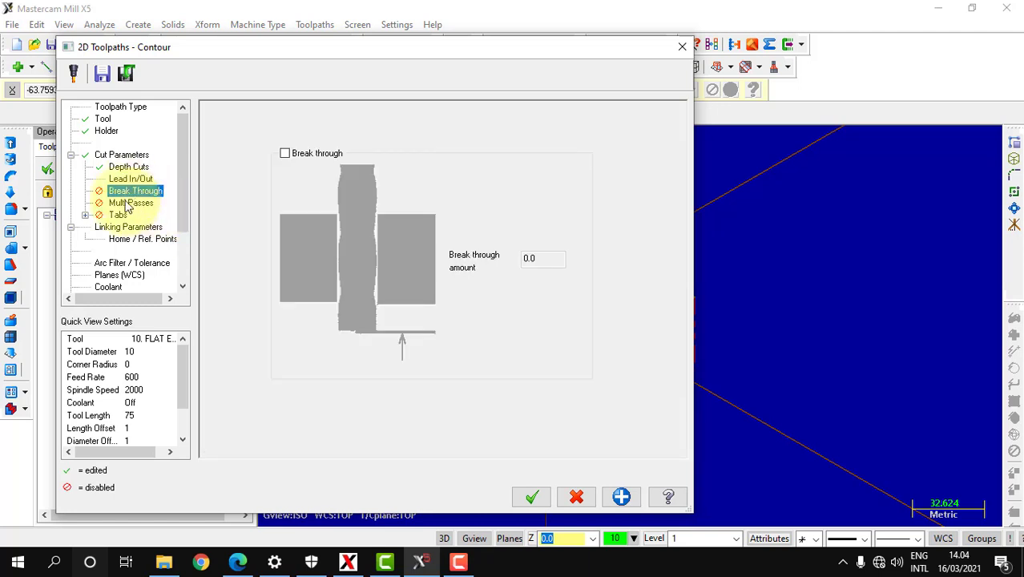
left_click(131, 204)
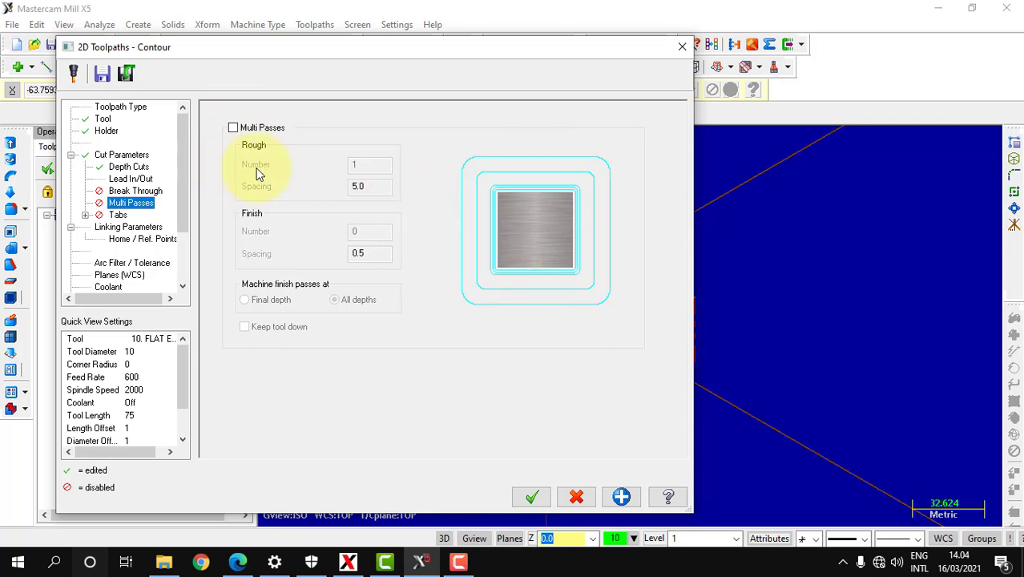
left_click(117, 216)
Make the retract, feed plane and depth absolute in the linking parameters, set the depth to -7, and check it against the PDF drawing.
left_click(124, 227)
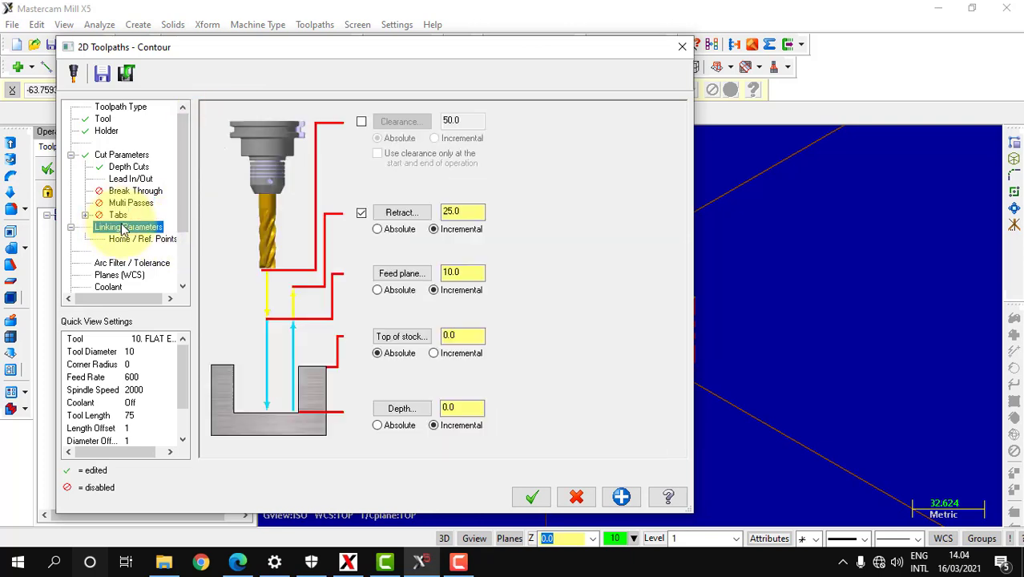
left_click(377, 230)
left_click(378, 290)
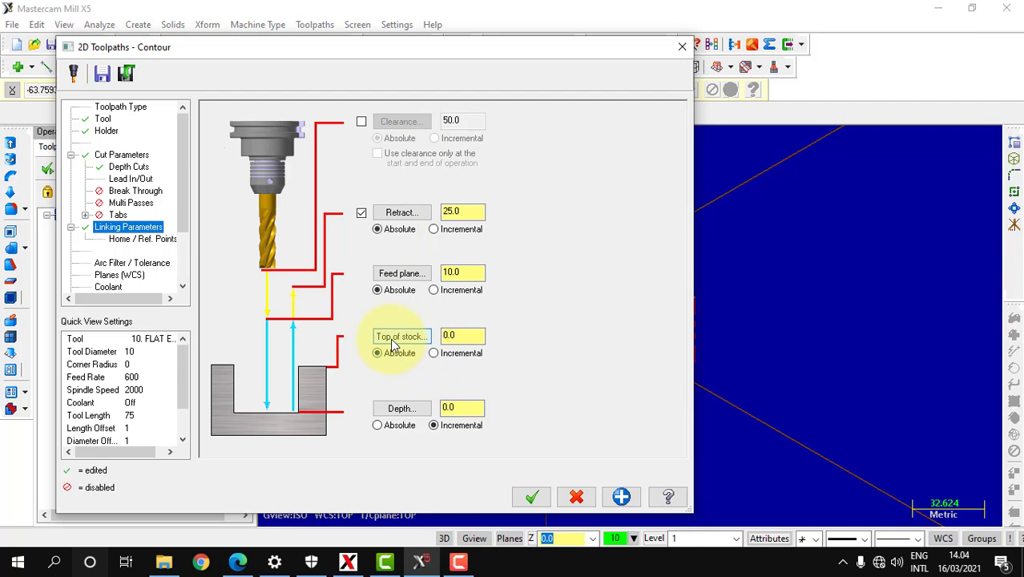
left_click(377, 425)
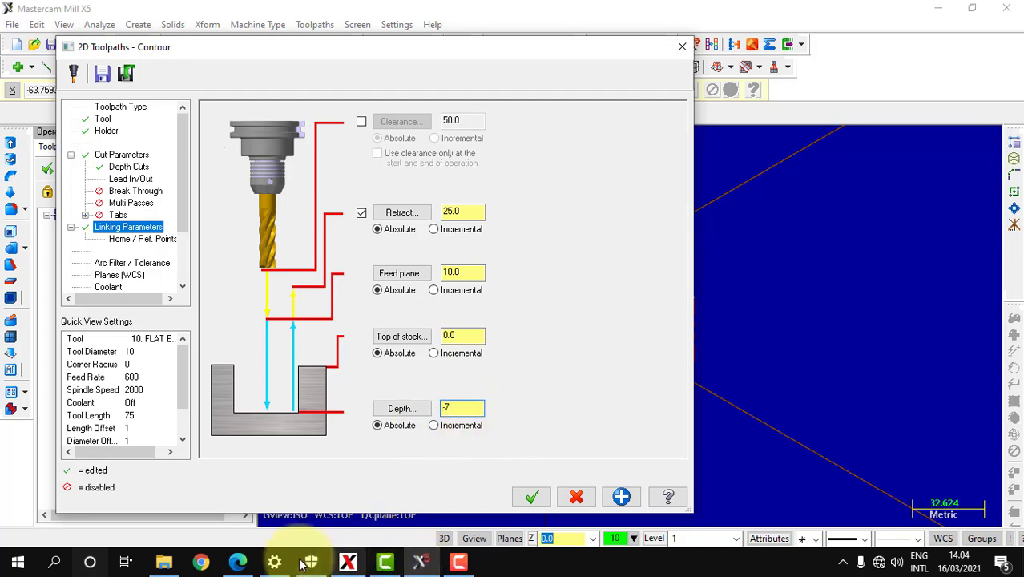
left_click(237, 562)
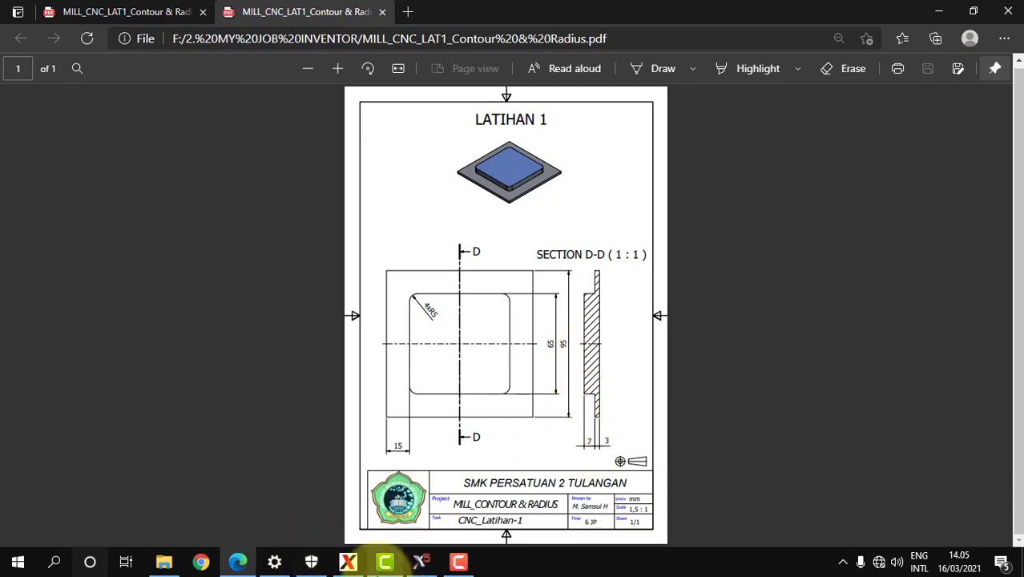
left_click(422, 562)
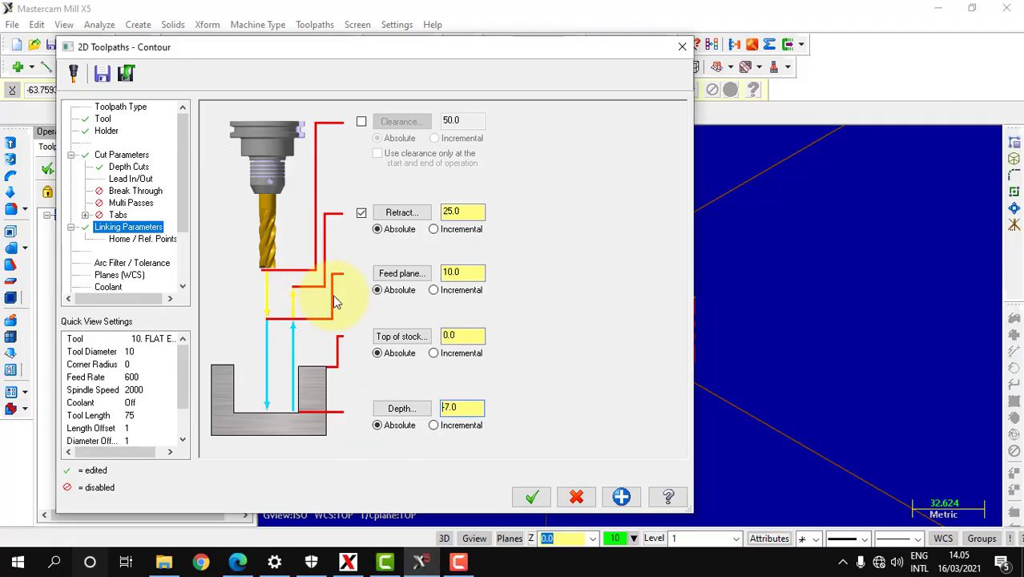
Accept the contour parameters to generate the toolpath around the outer square.
left_click(140, 241)
left_click(129, 230)
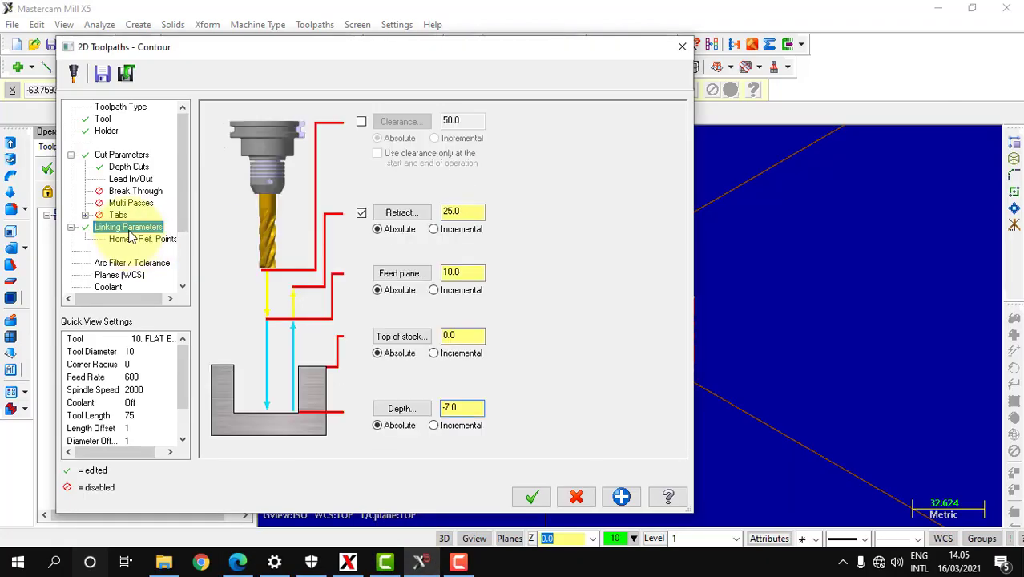
left_click(531, 496)
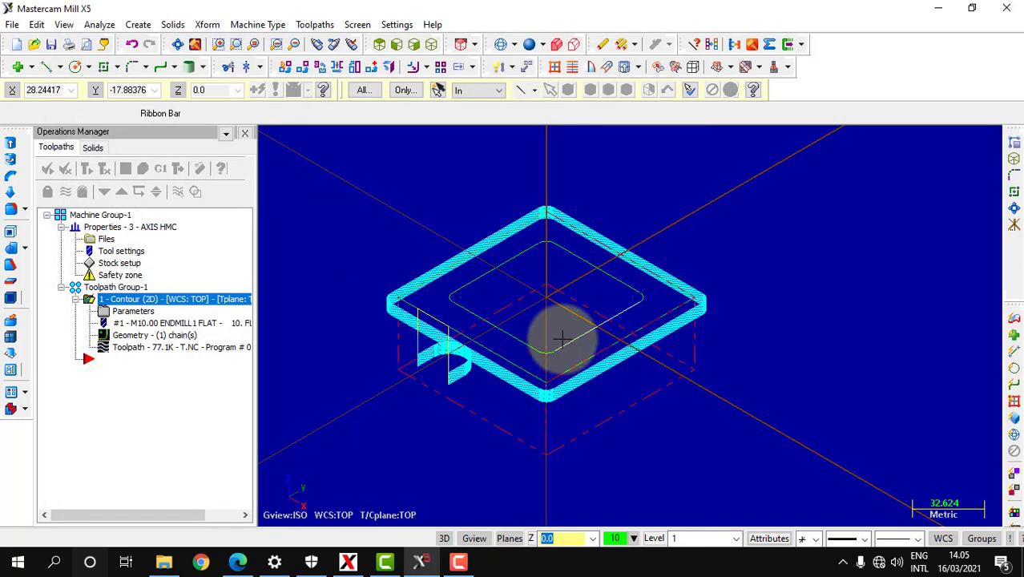
Simulate machining of the outer square's contour toolpath in Verify, adjusting the playback speed, and close the simulation.
scroll(498, 411, "up", 2)
scroll(500, 411, "up", 1)
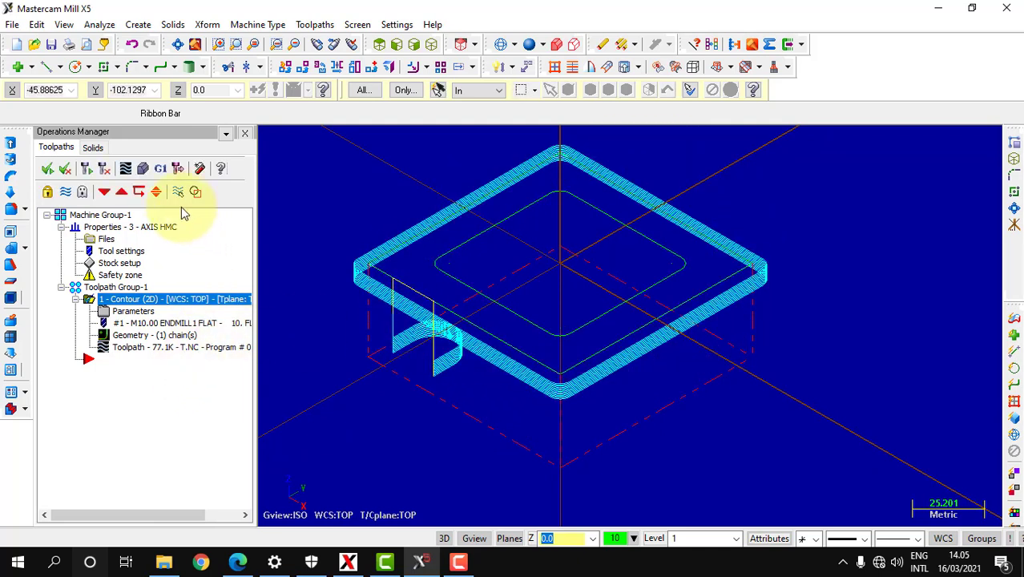
left_click(142, 170)
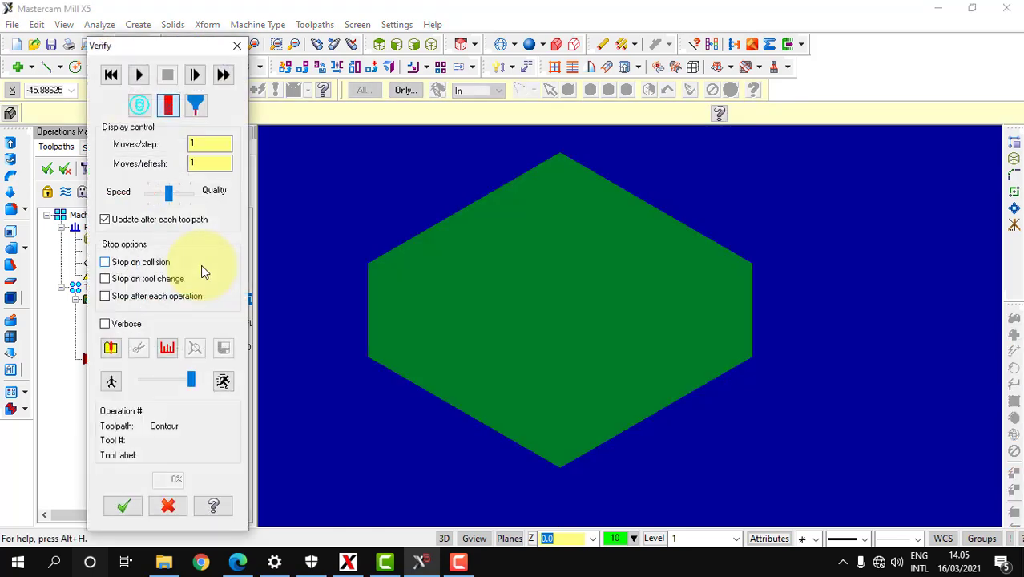
left_click(139, 74)
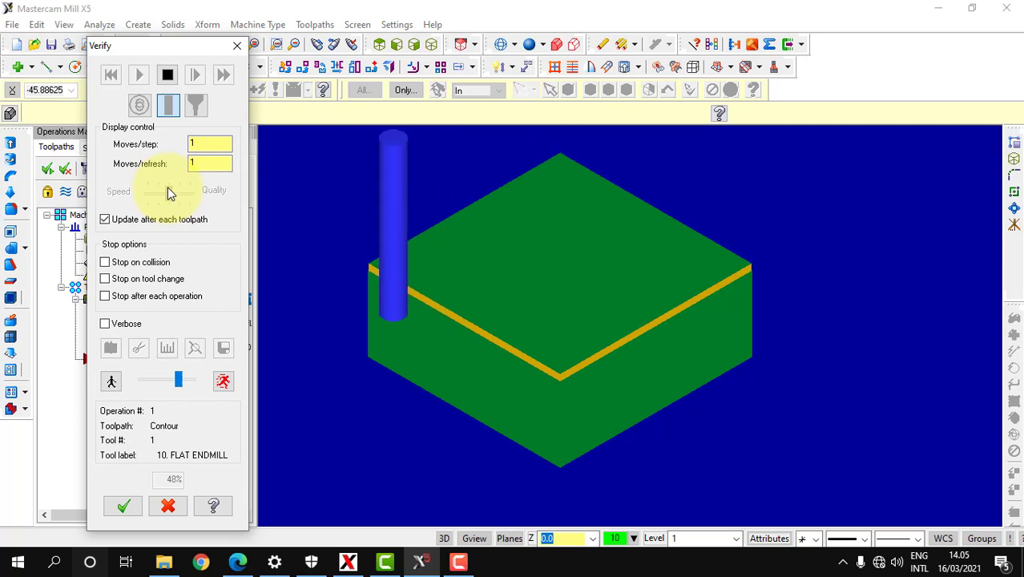
mouse_move(179, 381)
left_mouse_down()
mouse_move(193, 383)
mouse_move(186, 372)
mouse_move(190, 388)
left_mouse_up()
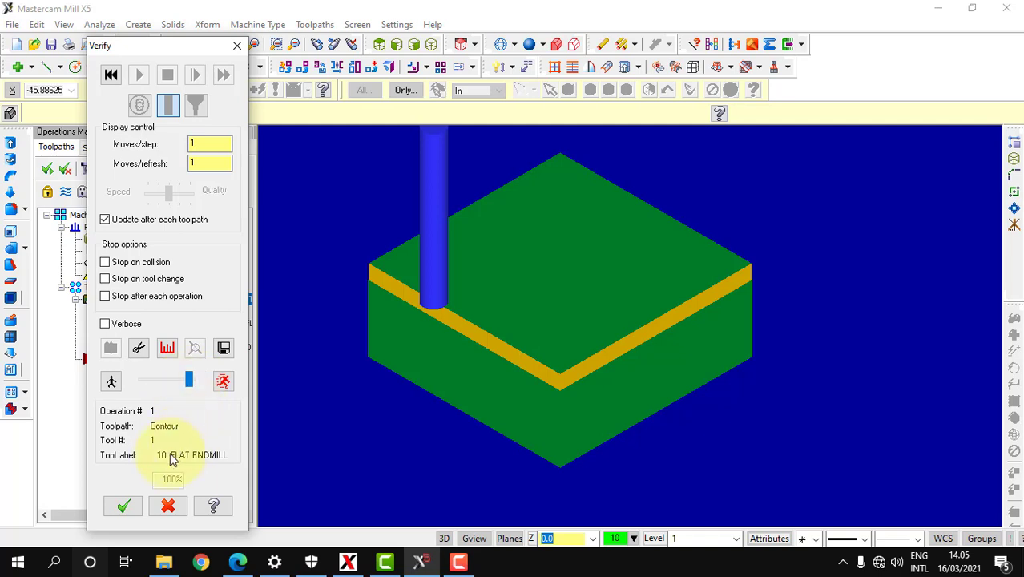
left_click(123, 506)
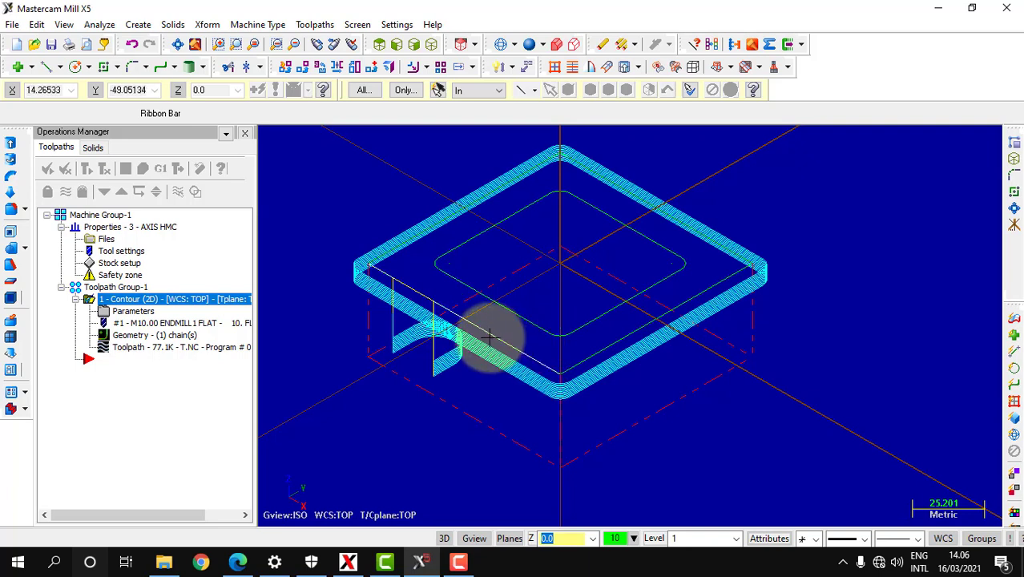
Start a second contour toolpath after the first operation, chain the inner rounded square, and check the chain against the PDF drawing.
scroll(613, 286, "up", 3)
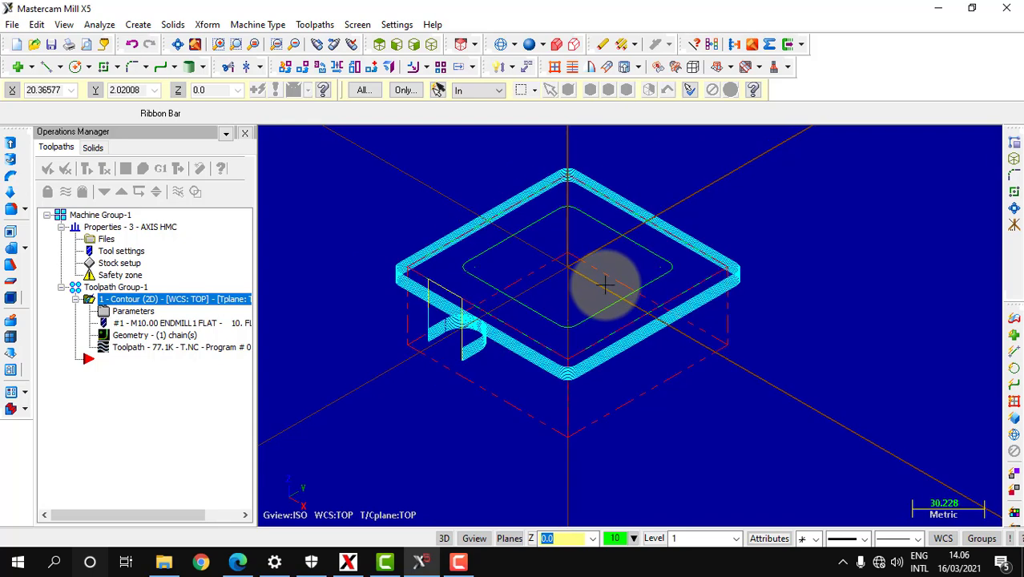
scroll(603, 282, "up", 1)
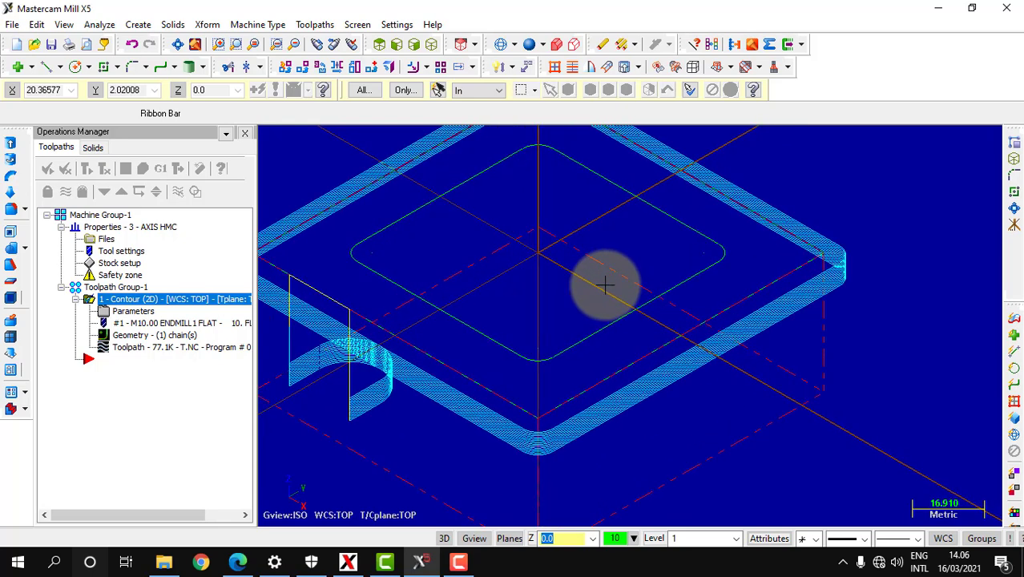
scroll(608, 281, "down", 4)
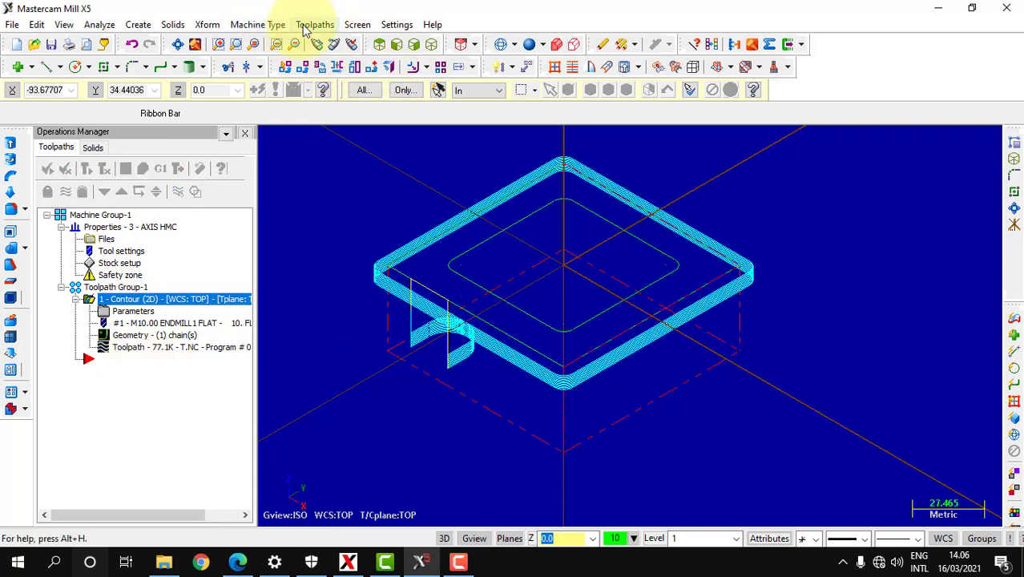
left_click(90, 359)
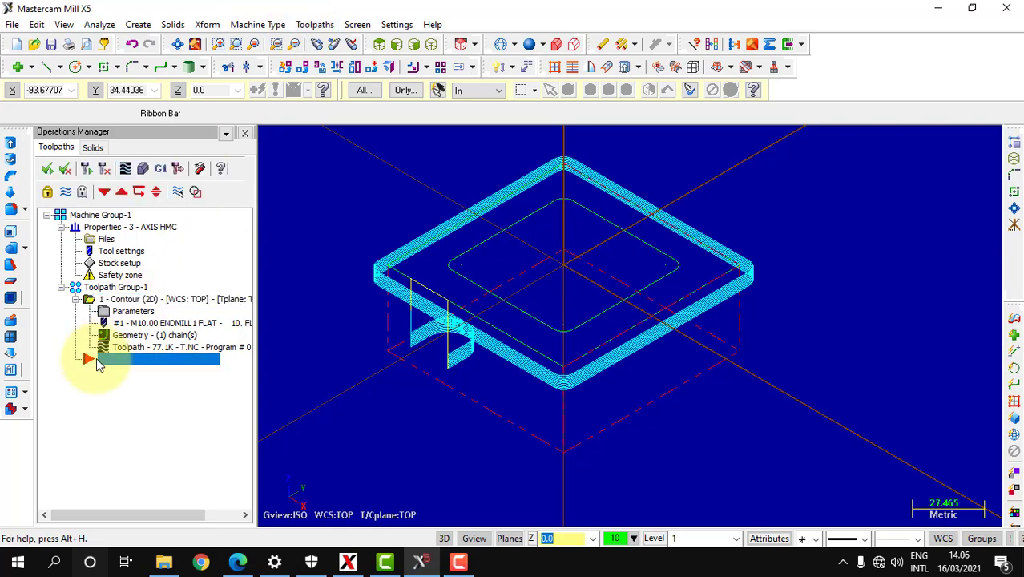
left_click(317, 24)
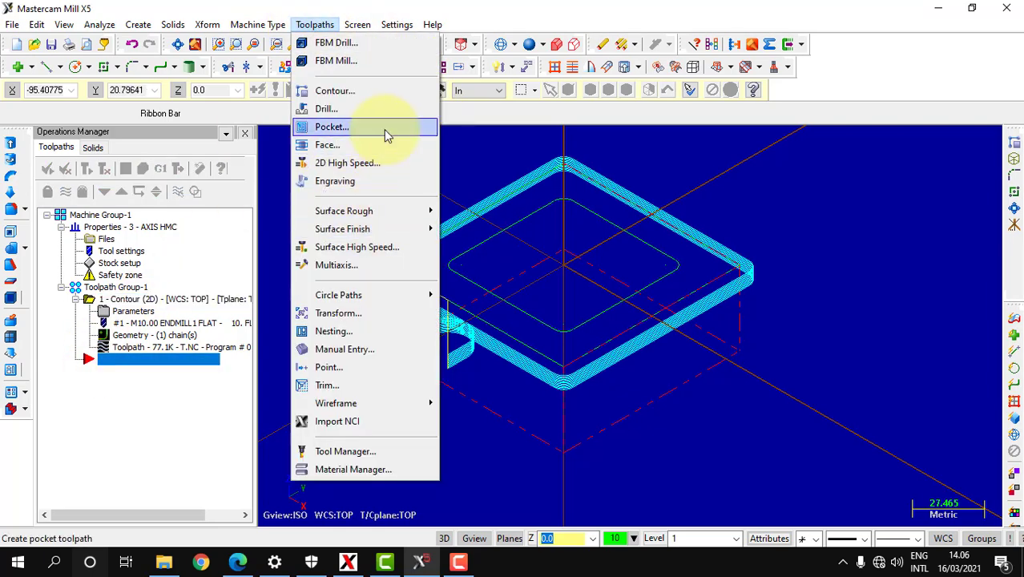
left_click(337, 91)
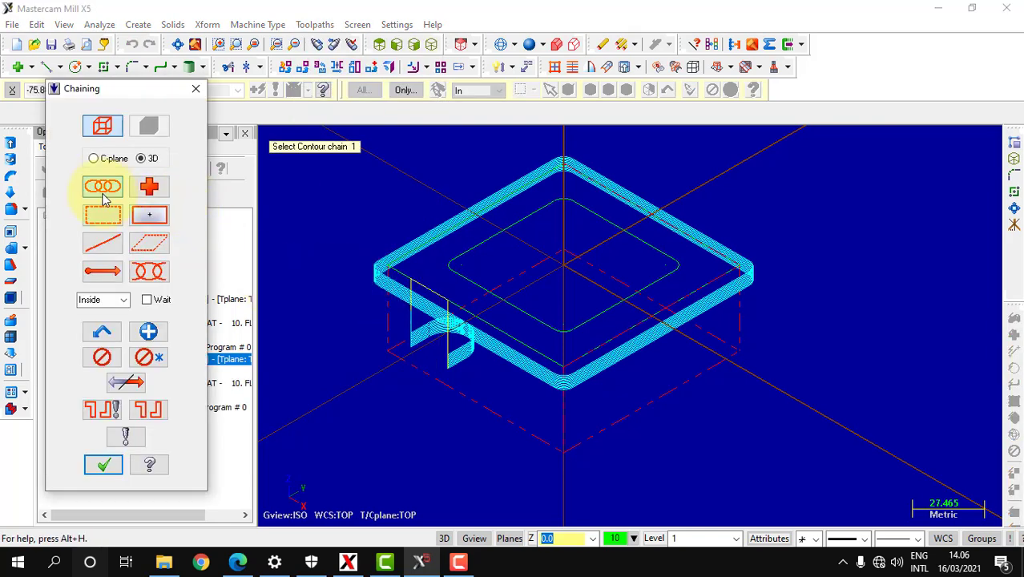
left_click(464, 275)
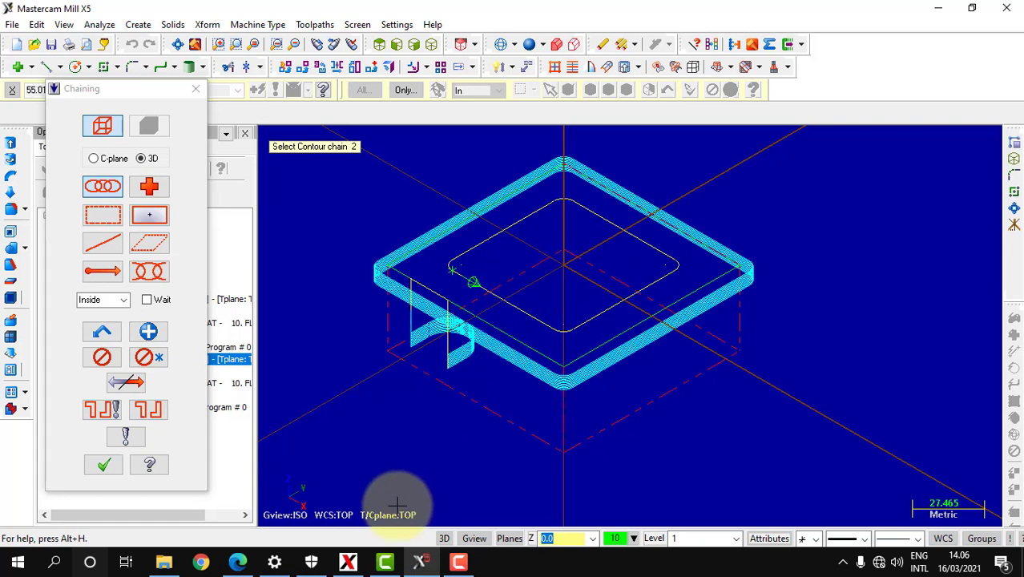
left_click(418, 563)
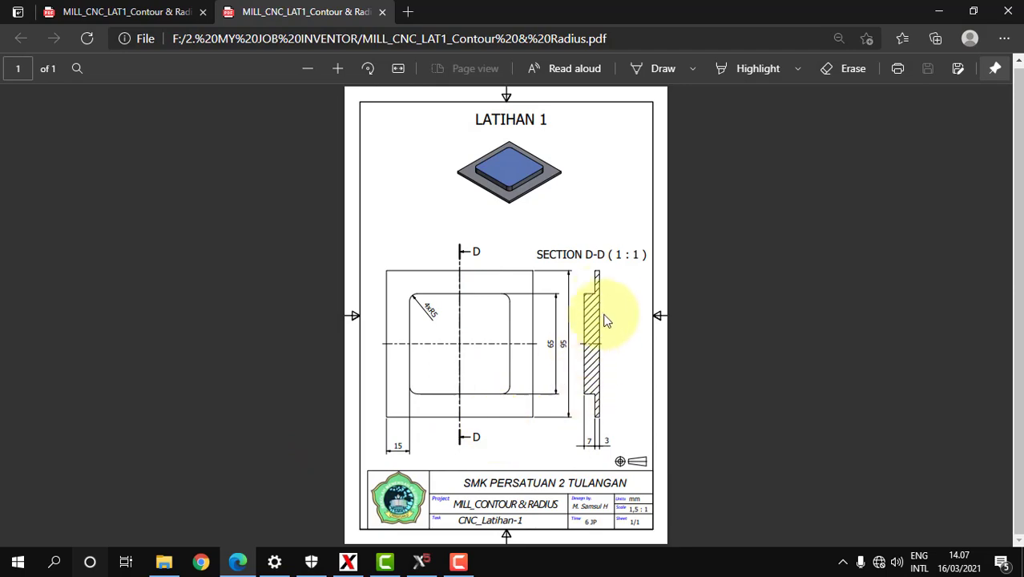
left_click(422, 563)
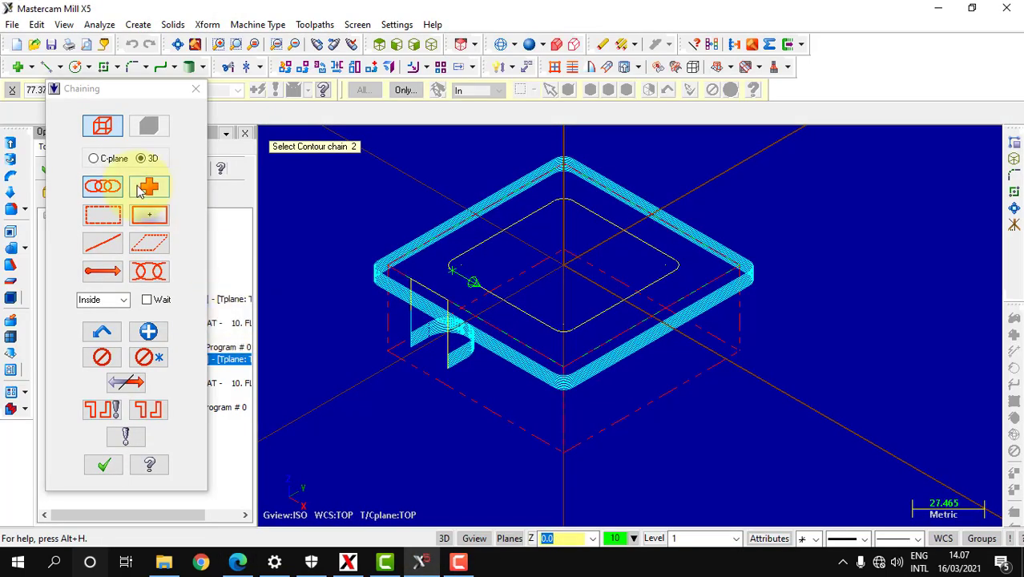
left_click(103, 464)
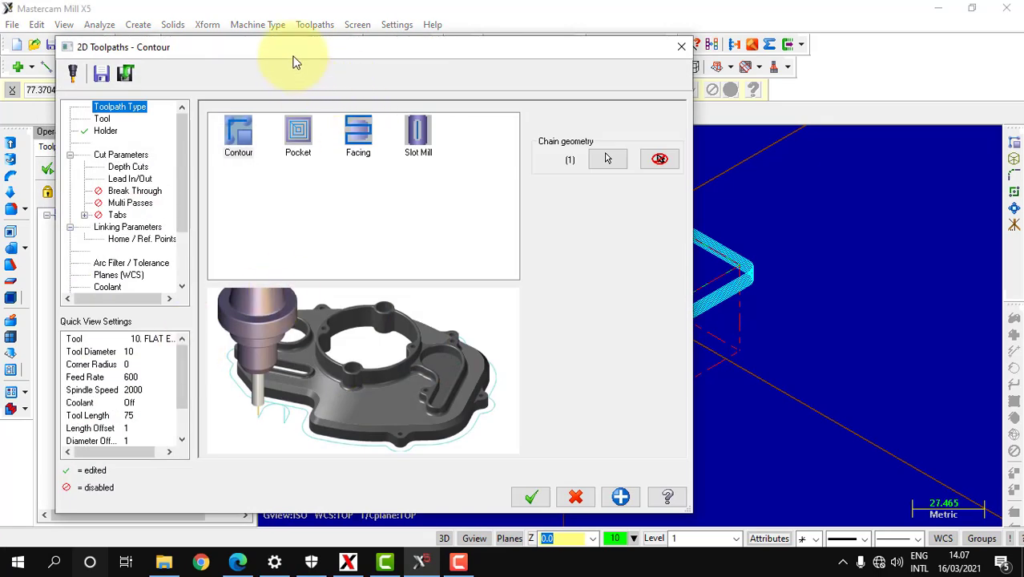
Review the inner contour's tool, holder and cut parameters, and set the maximum rough step for its depth cuts to 1.
left_click_drag(293, 61, 303, 27)
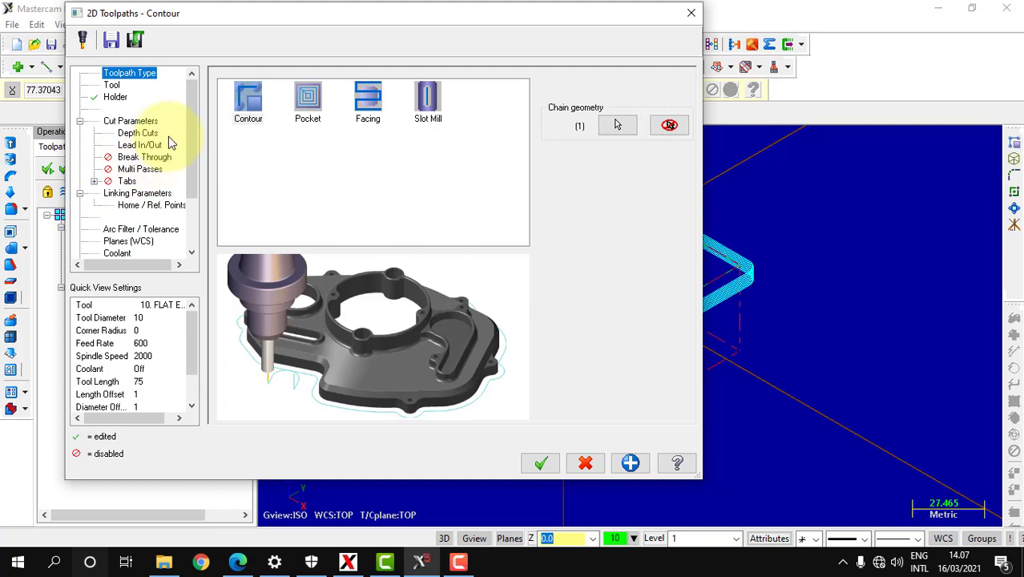
left_click(112, 86)
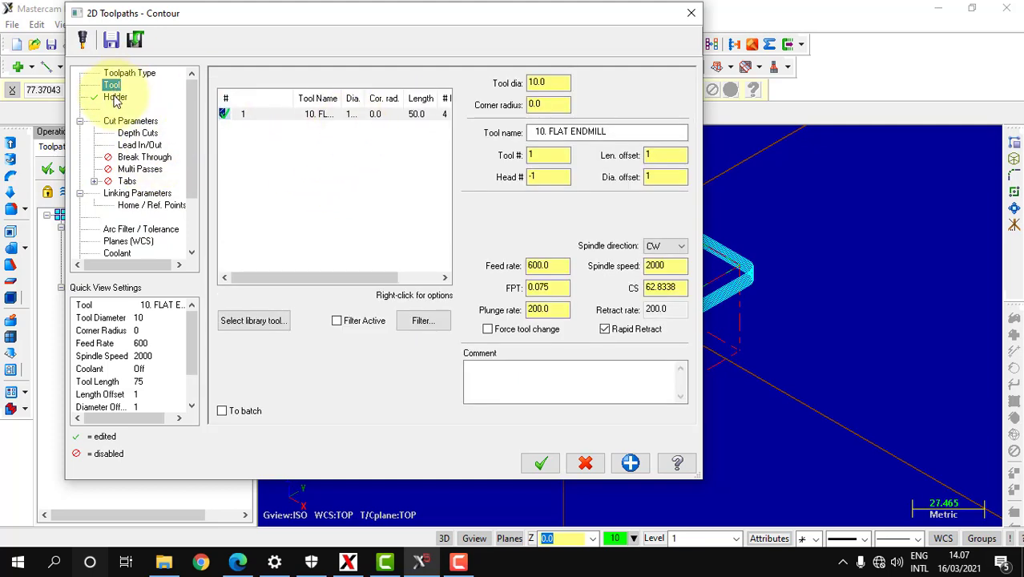
left_click(115, 97)
left_click(131, 121)
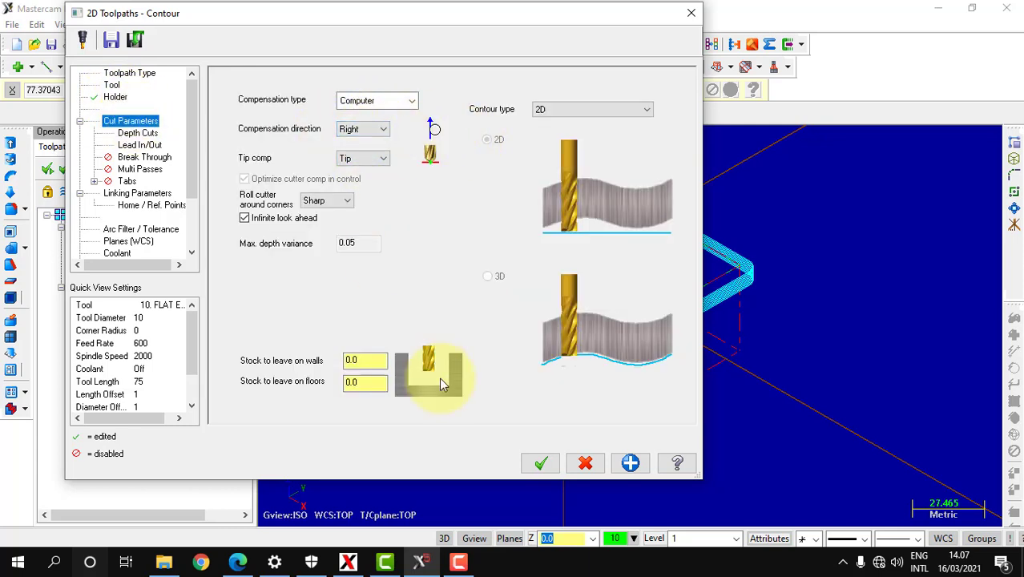
left_click(151, 134)
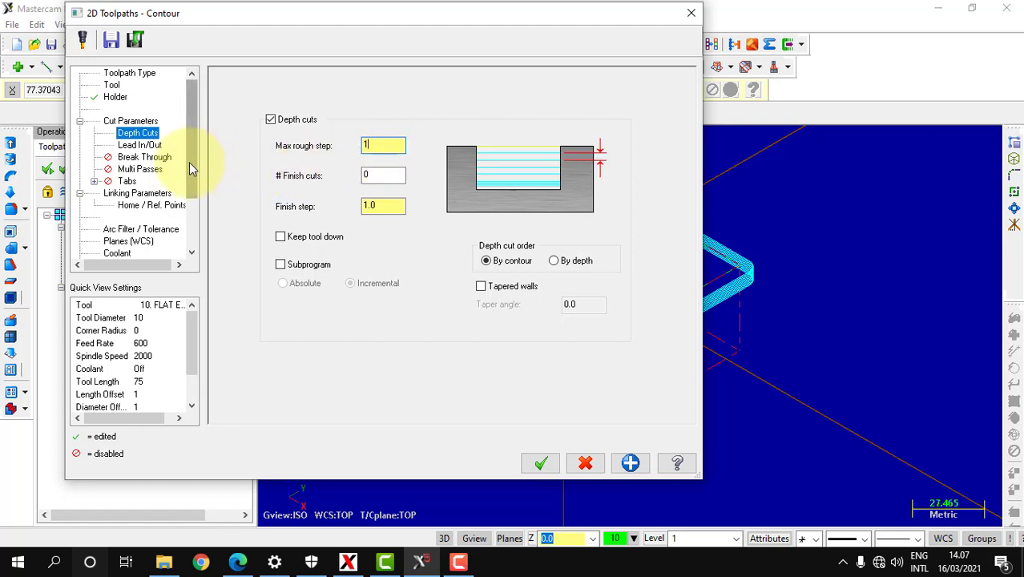
Review the lead in/out, multi-pass and tab settings, set the absolute depth to -7, and generate the inner contour toolpath.
left_click(140, 147)
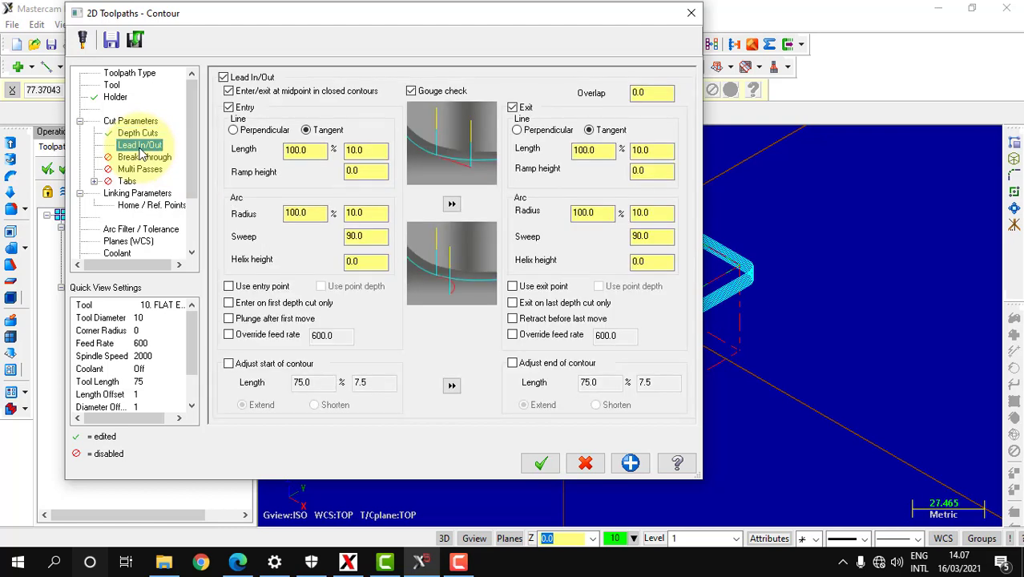
left_click(148, 158)
left_click(147, 171)
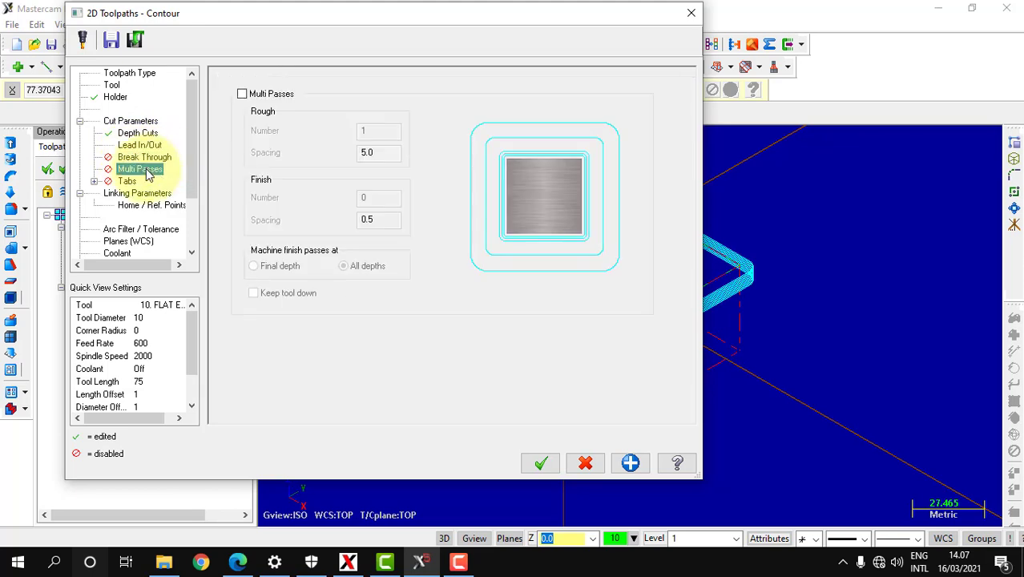
left_click(130, 182)
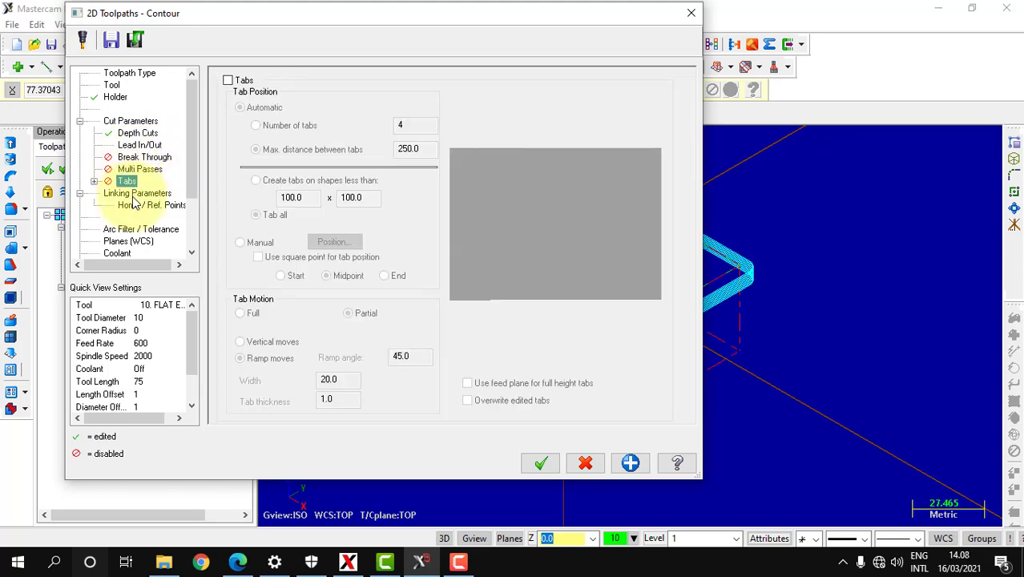
left_click(136, 194)
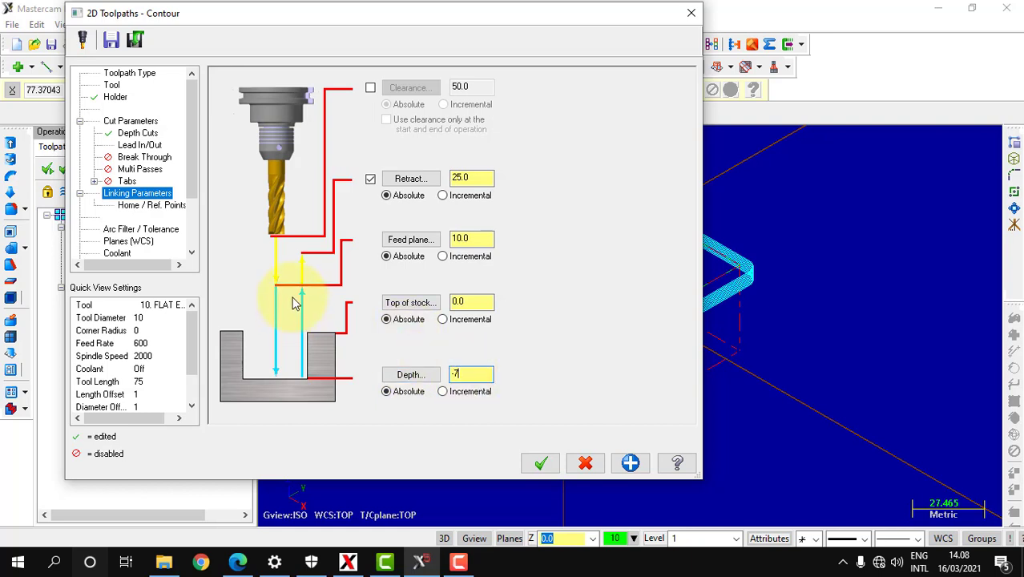
left_click(541, 464)
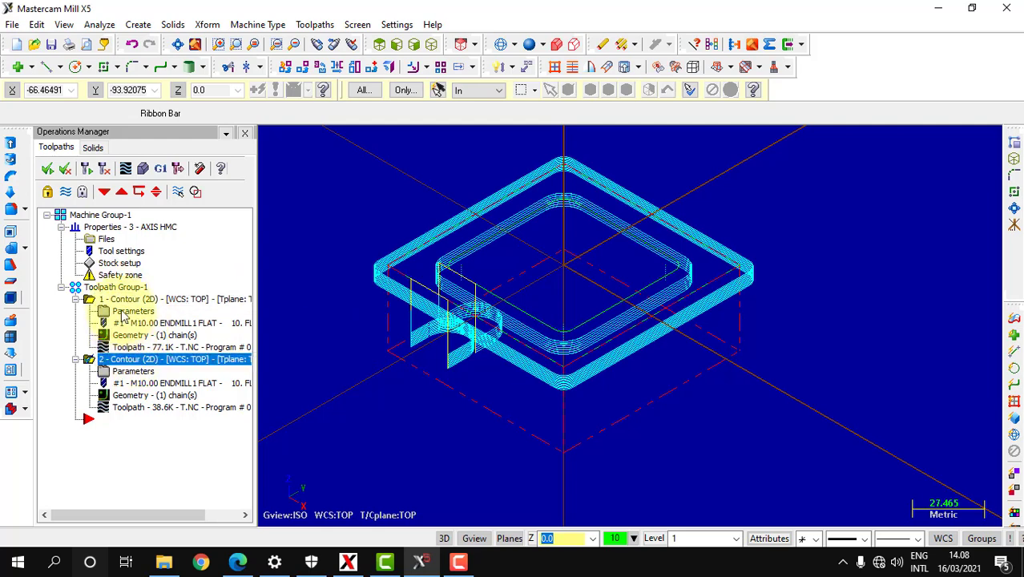
Set the outer contour operation's absolute linking depth to -10 and regenerate its toolpath.
left_click(232, 299)
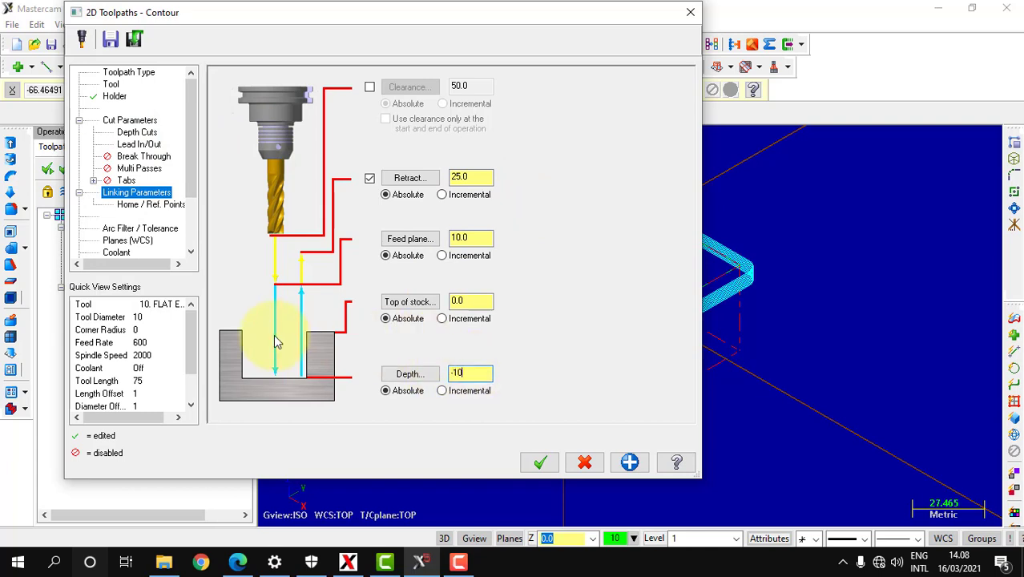
left_click(545, 455)
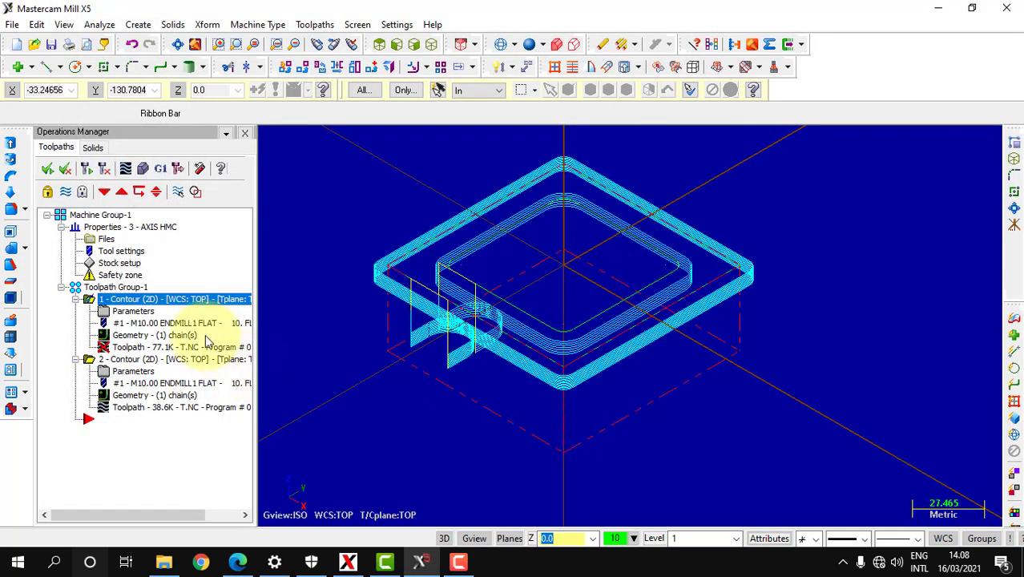
left_click(88, 170)
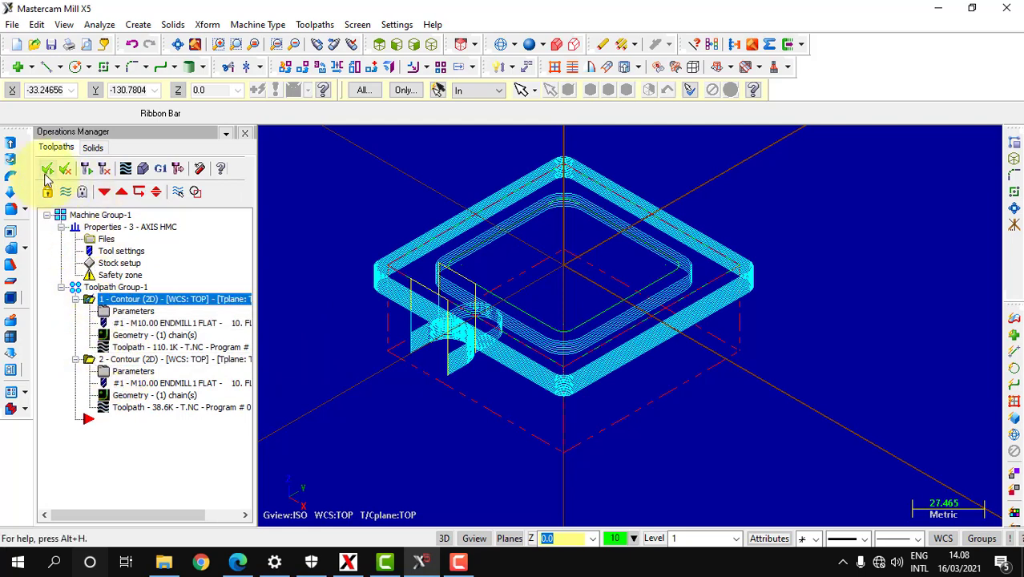
Simulate both contour toolpaths together in Verify, speed up the playback, and close the simulation.
left_click(144, 170)
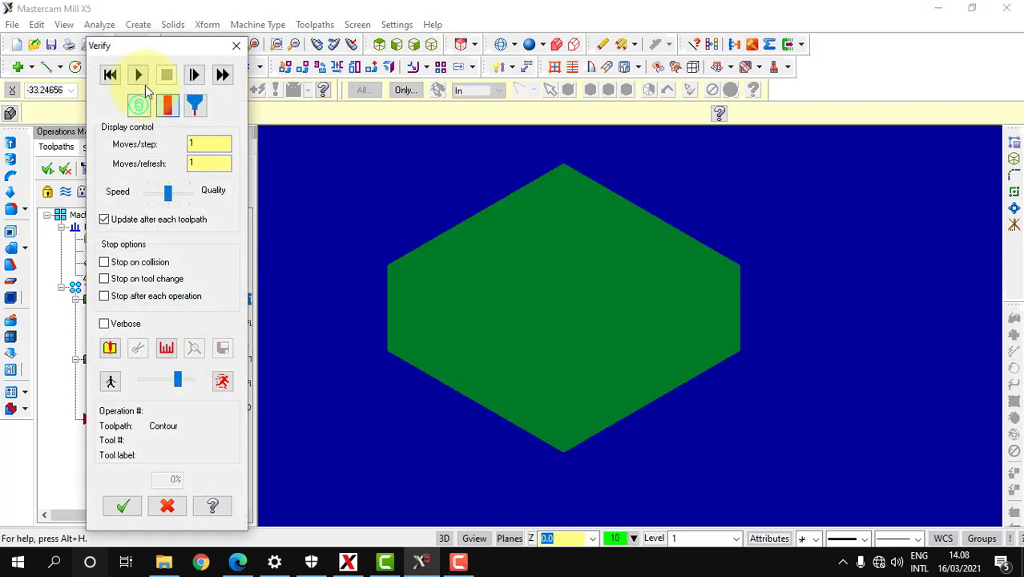
left_click(139, 76)
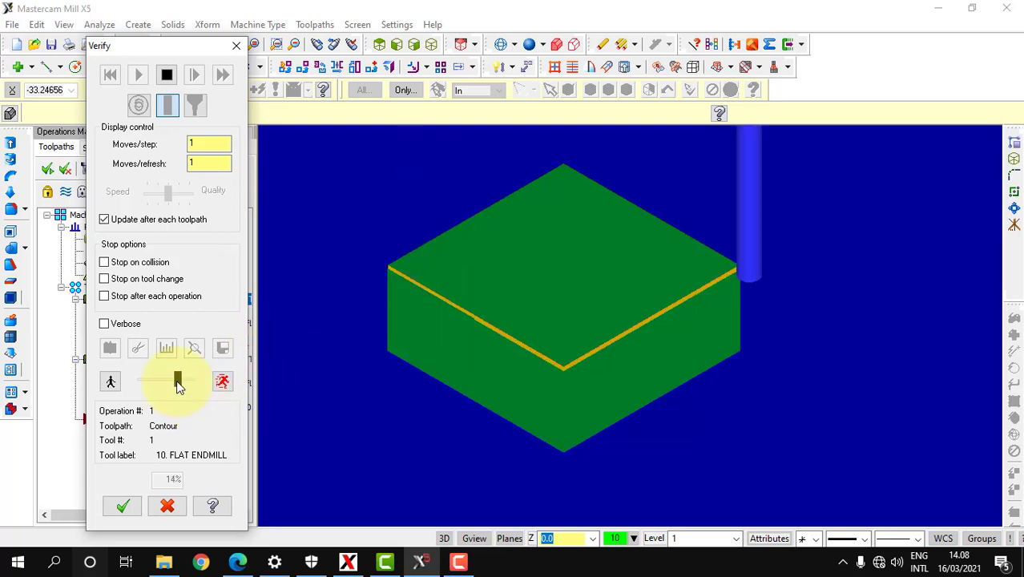
left_click_drag(178, 383, 188, 382)
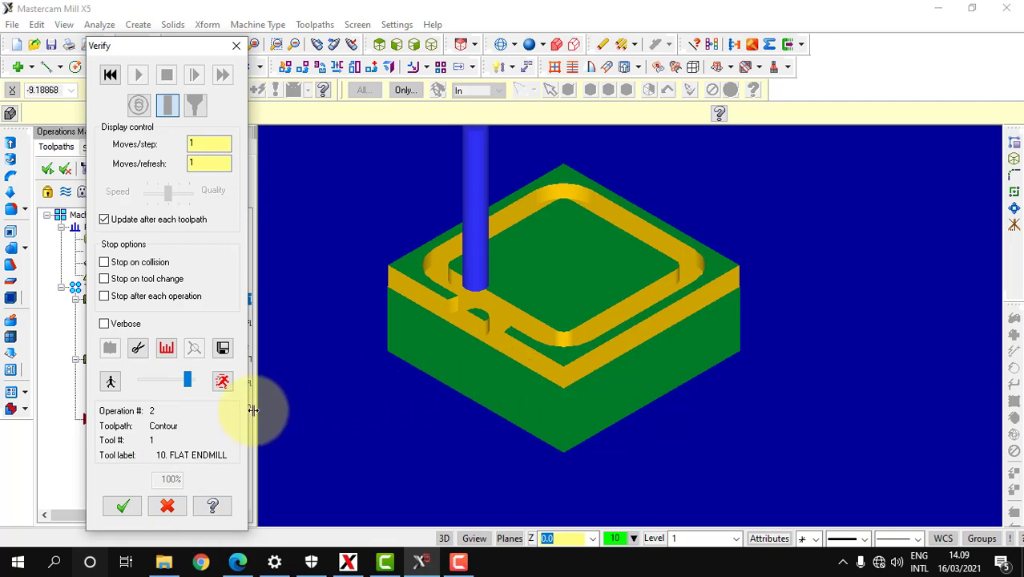
left_click(122, 505)
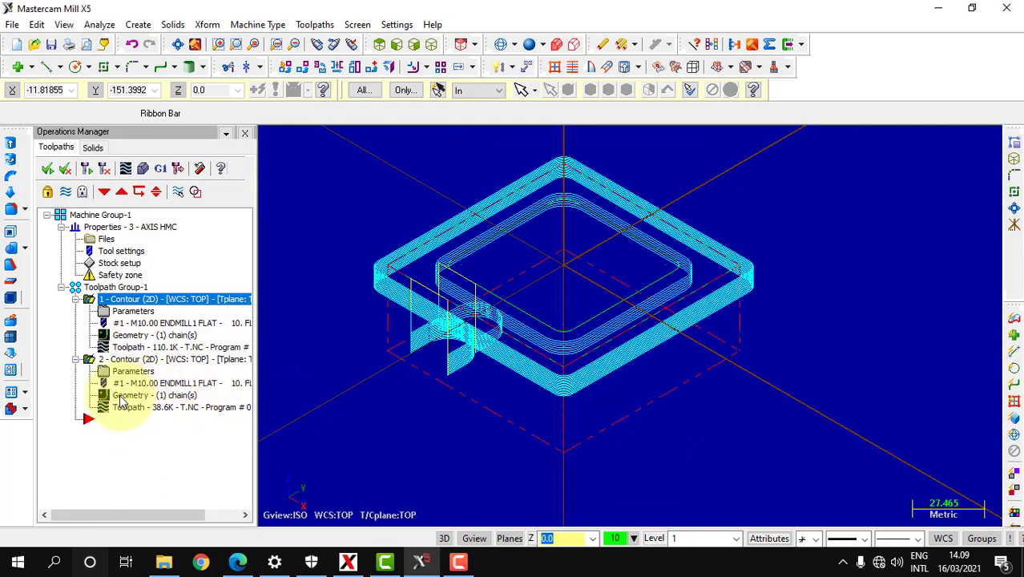
Select only the outer contour operation and simulate its machining in Verify.
left_click(99, 362)
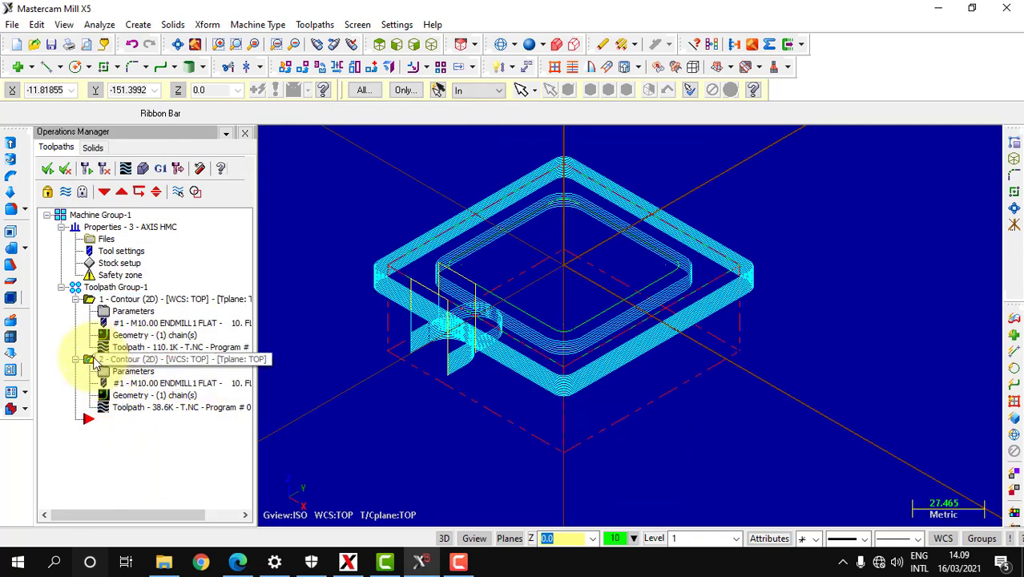
left_click(89, 299)
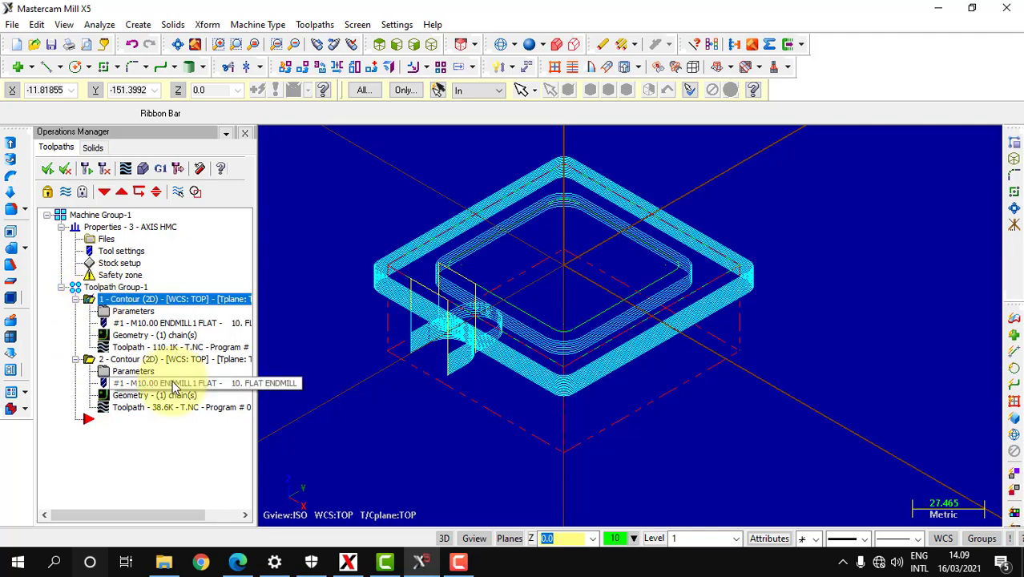
left_click(143, 169)
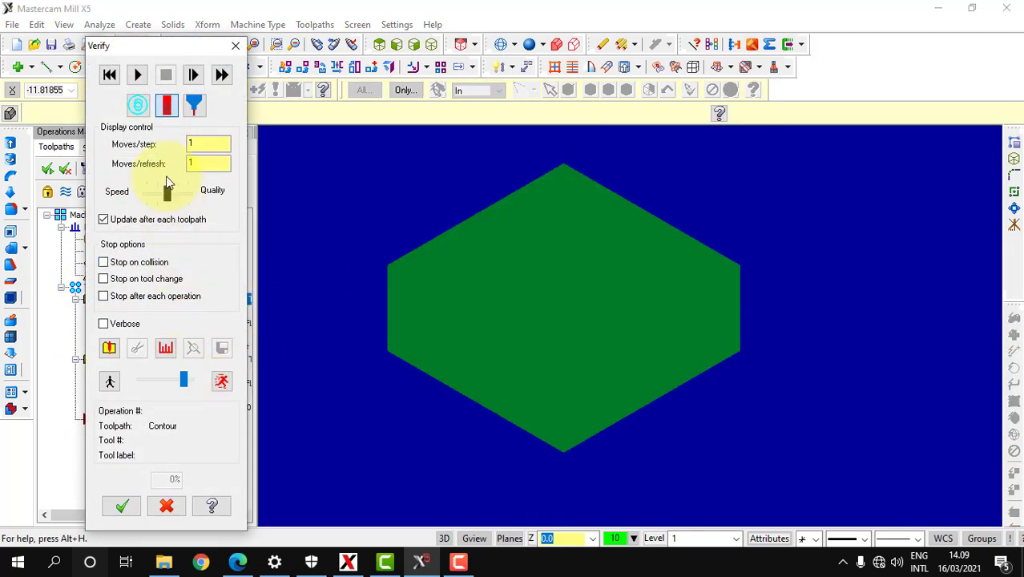
left_click(137, 74)
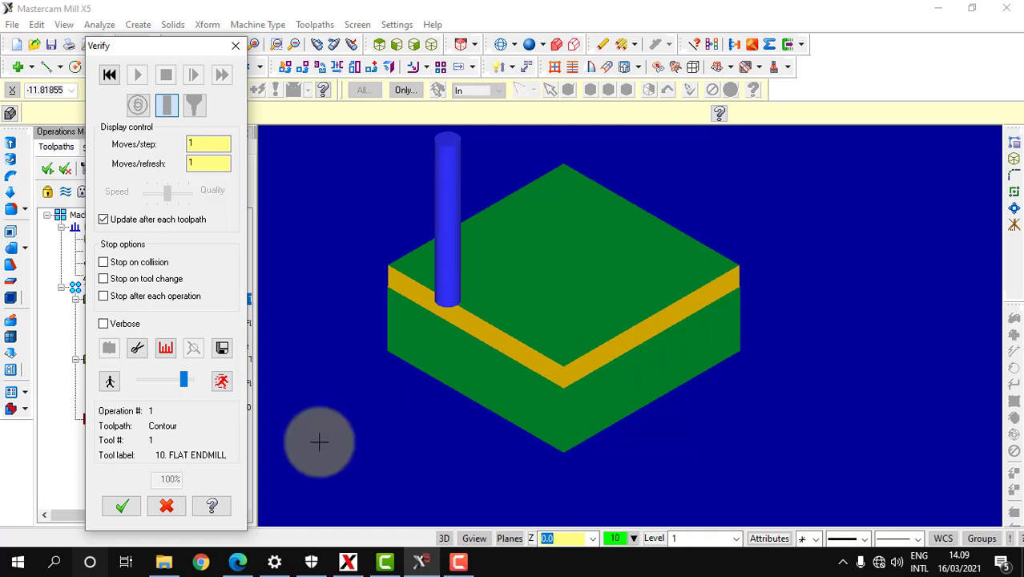
Close the outer contour simulation, then simulate only the inner contour operation in Verify and close it.
left_click(129, 505)
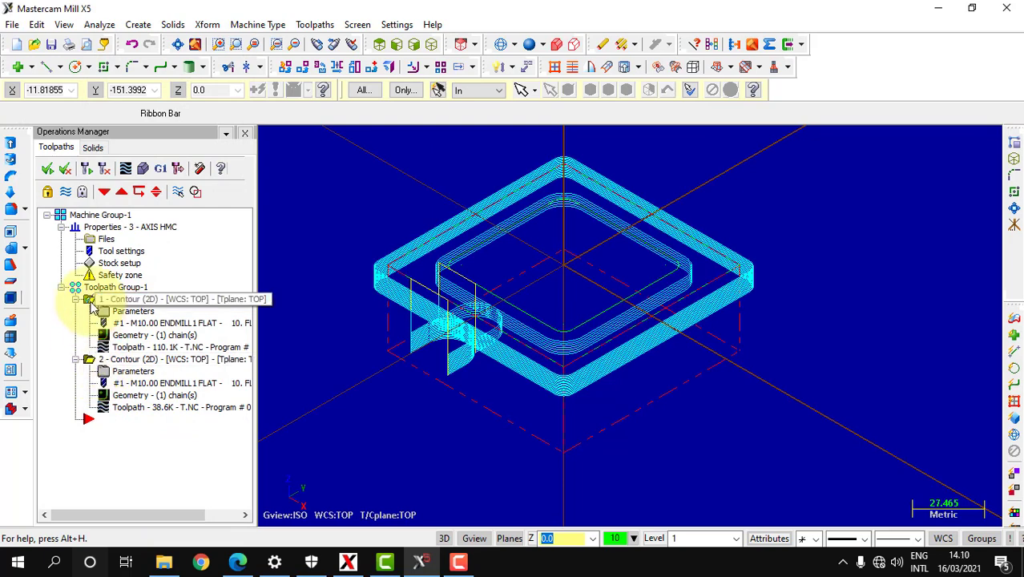
left_click(91, 362)
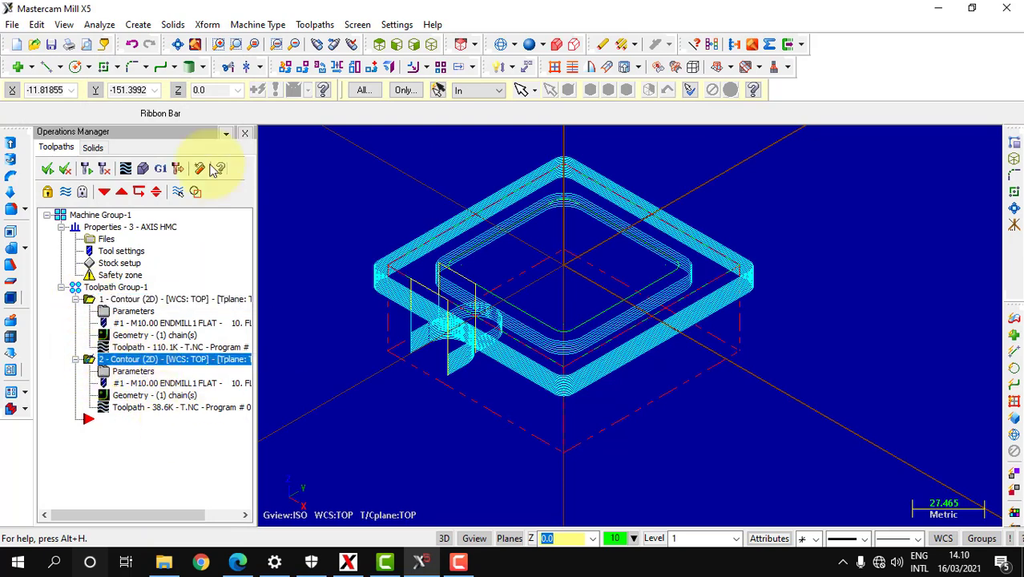
left_click(144, 170)
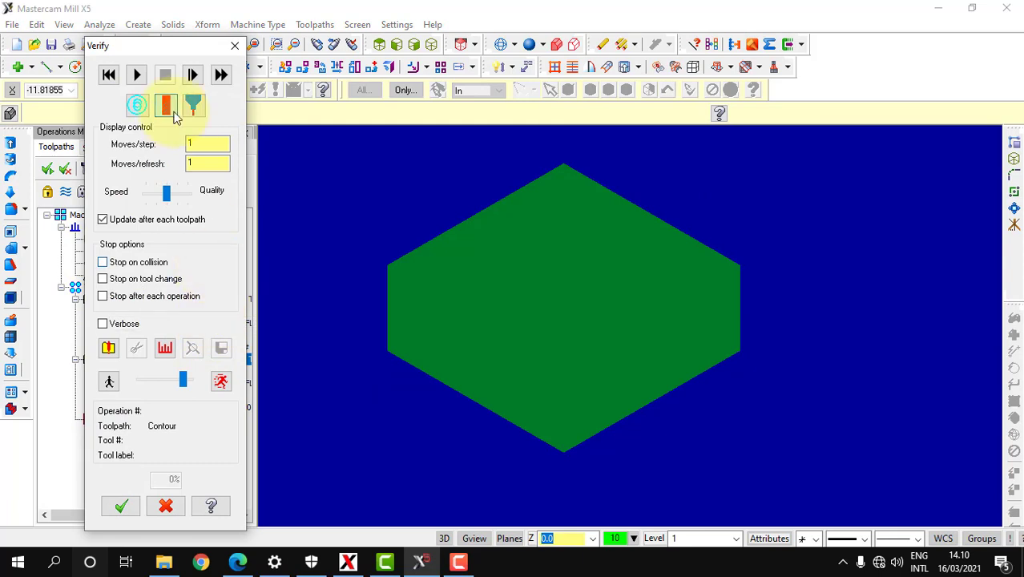
left_click(137, 76)
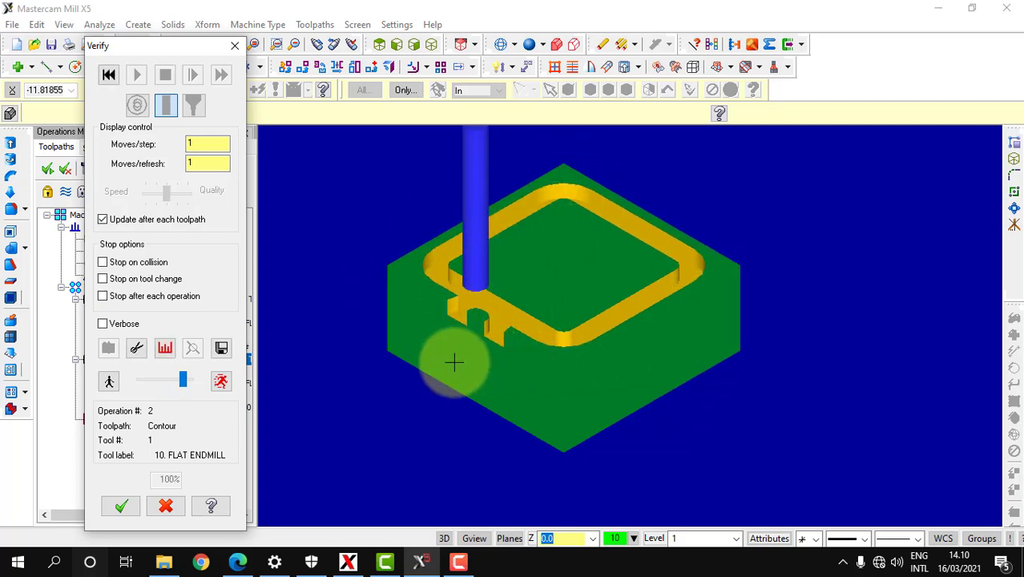
left_click(120, 505)
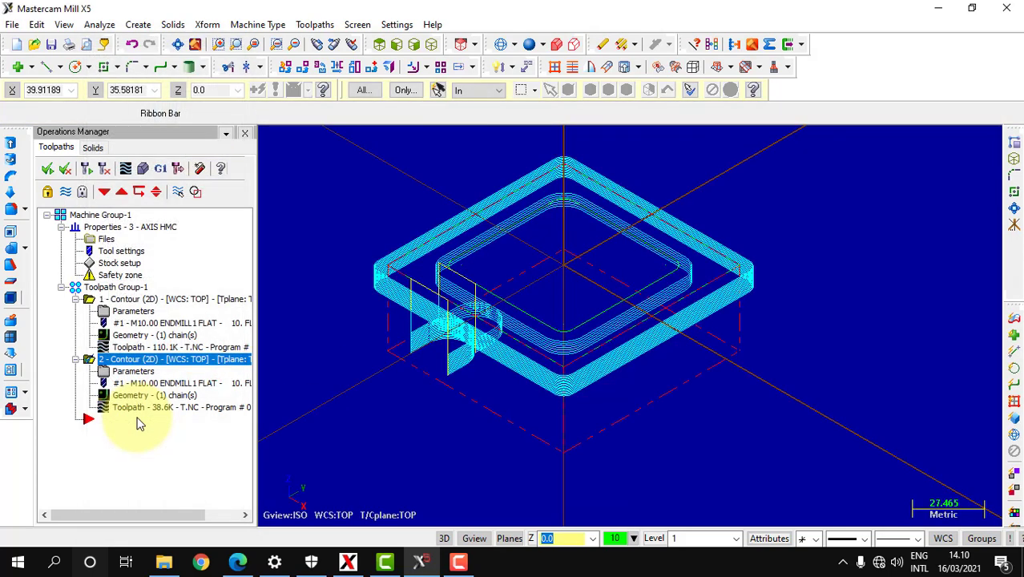
Enable multi passes for the inner contour operation with 3 rough passes at 5.0 spacing, and regenerate its toolpath.
left_click(130, 374)
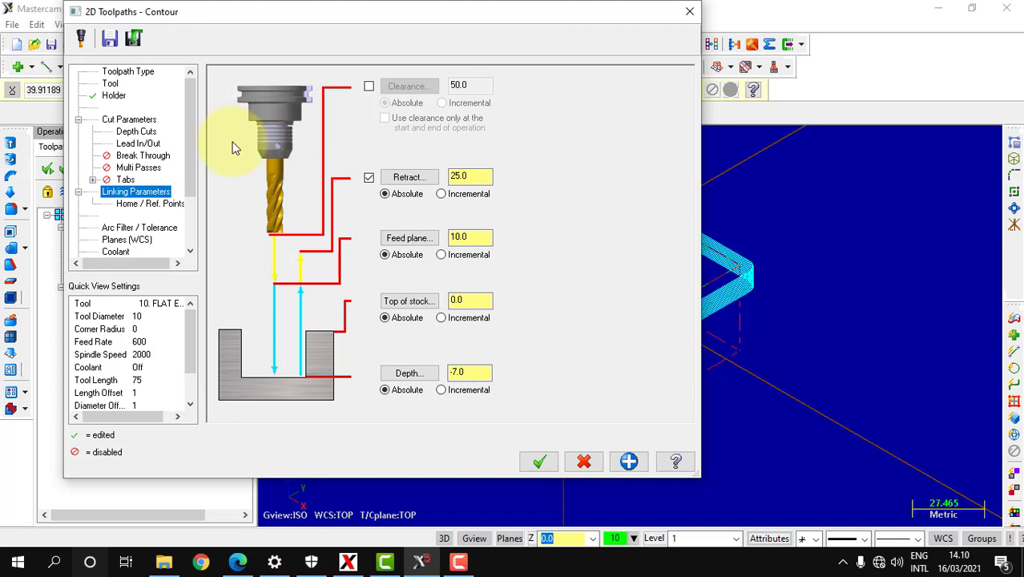
left_click(138, 120)
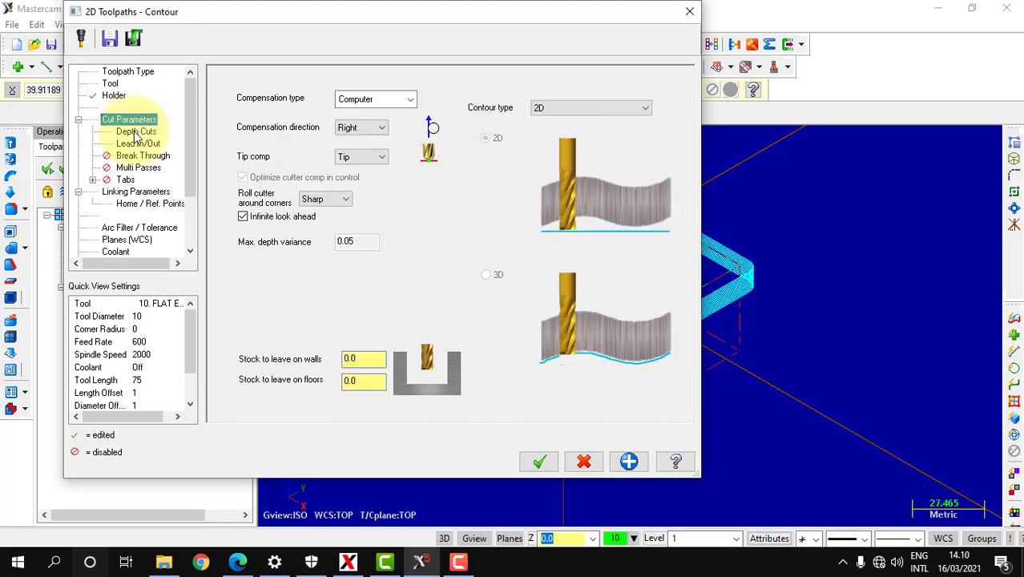
left_click(137, 132)
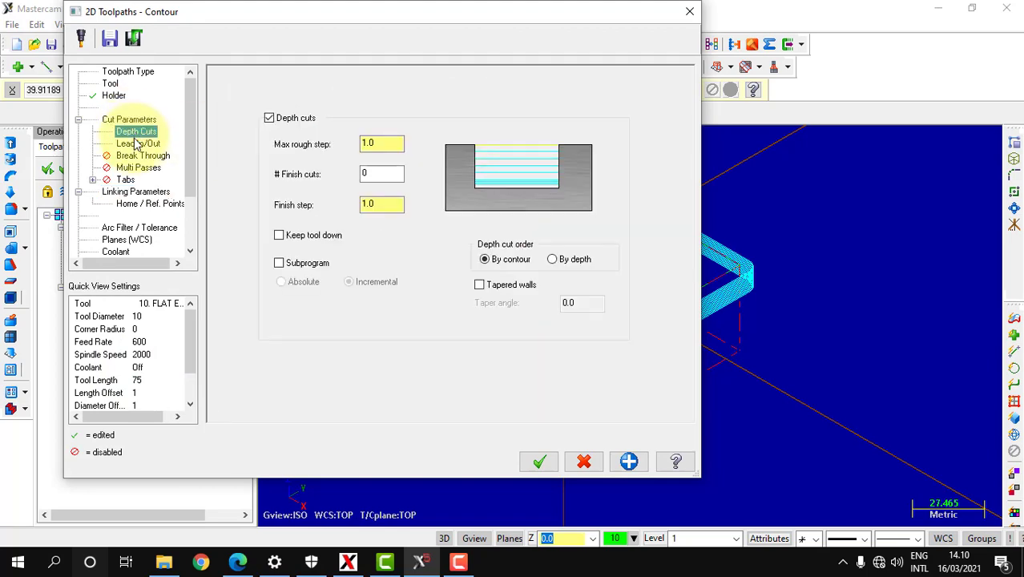
left_click(138, 144)
left_click(141, 157)
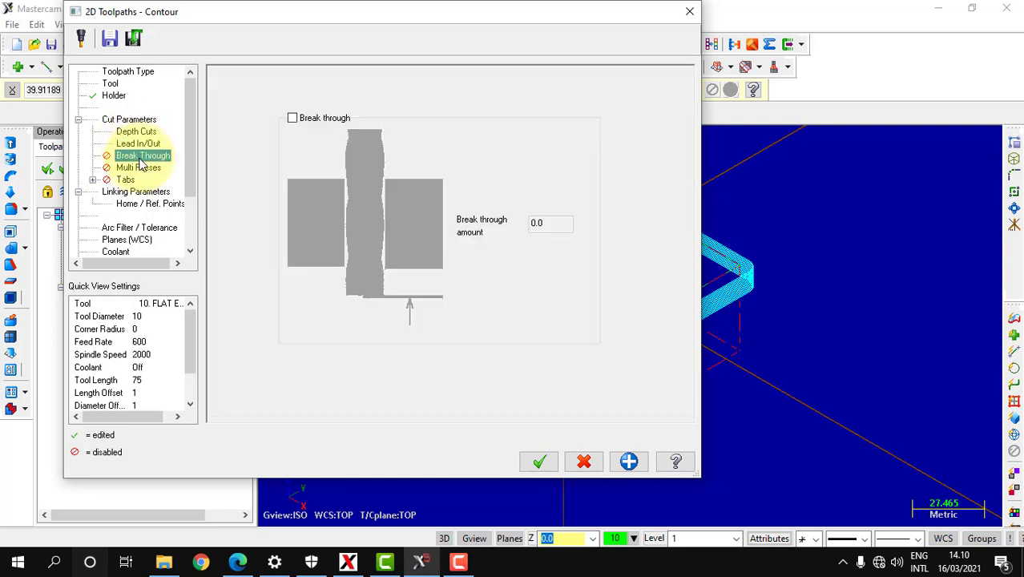
left_click(140, 169)
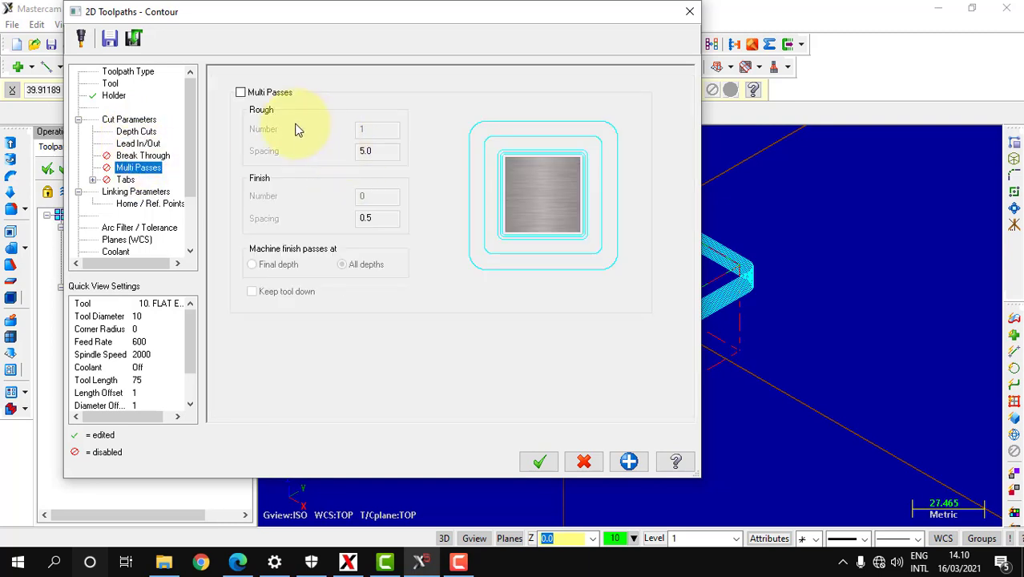
left_click(241, 93)
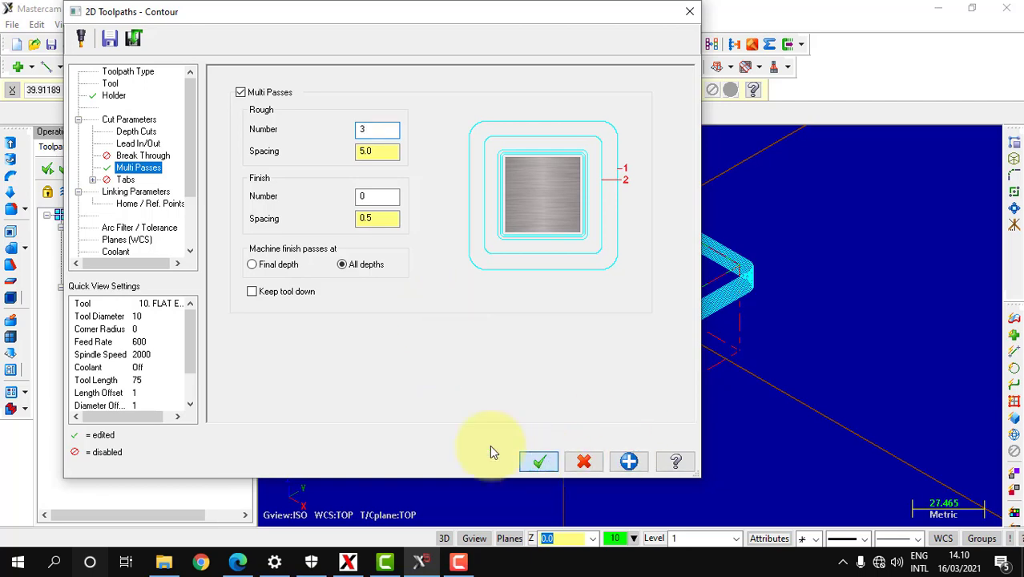
left_click(539, 461)
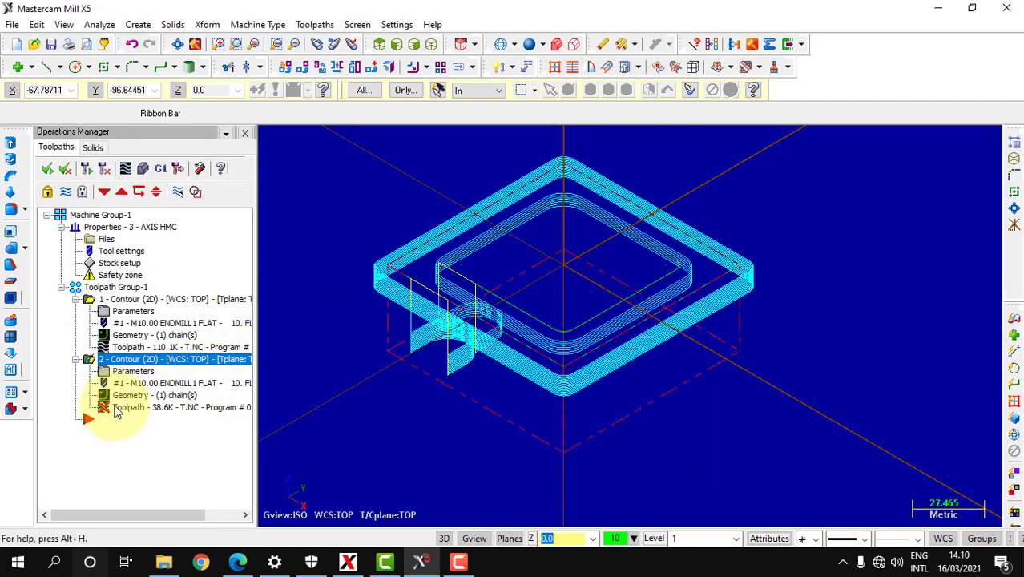
left_click(88, 169)
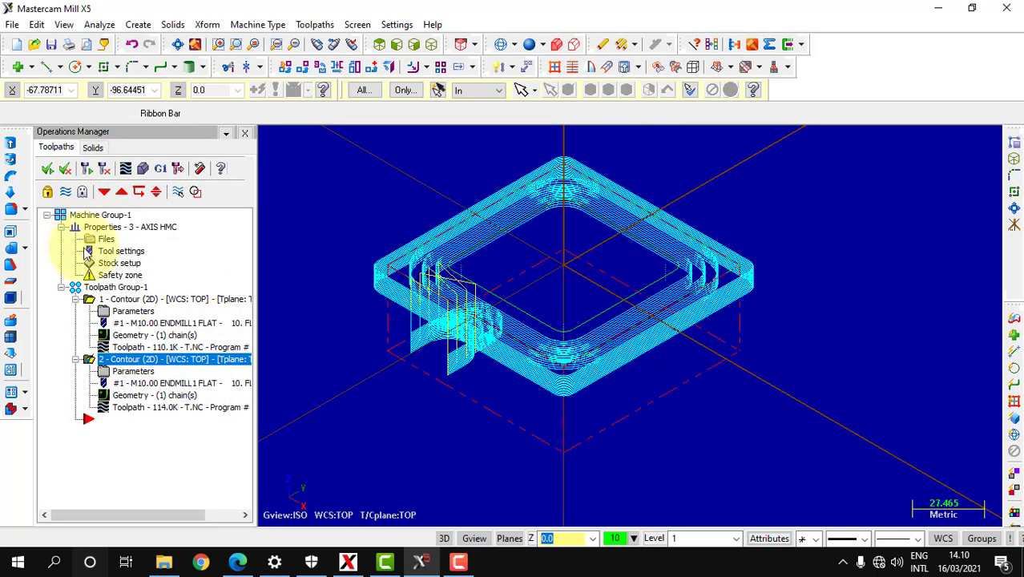
Simulate the inner contour's three-pass toolpath in Verify and close the simulation.
left_click(145, 171)
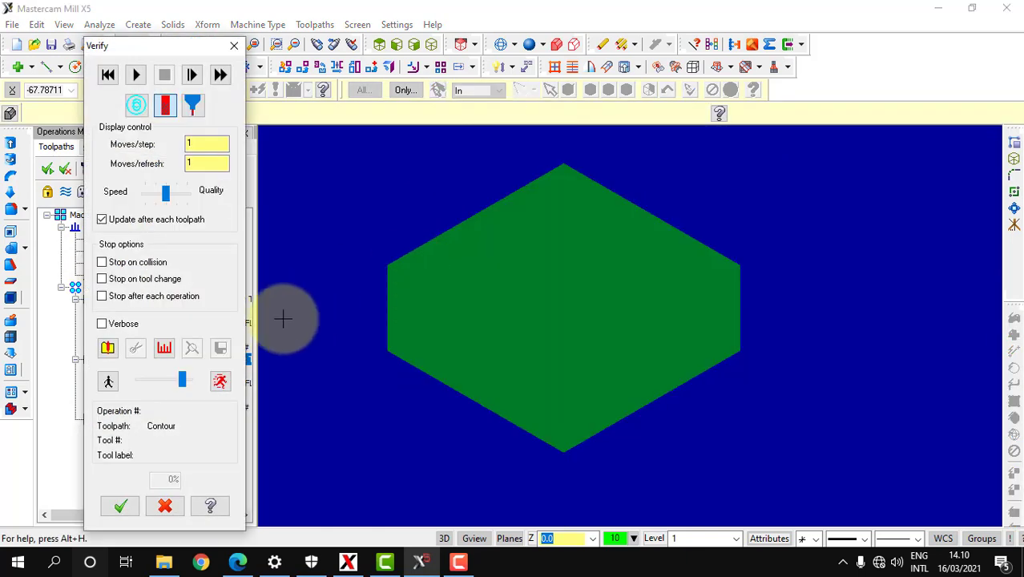
left_click(137, 74)
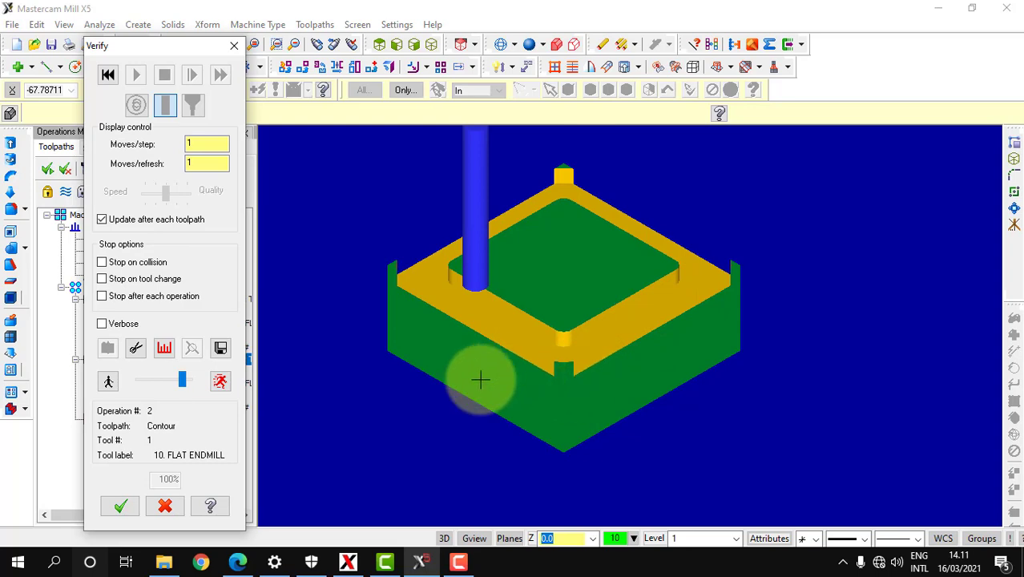
left_click(128, 508)
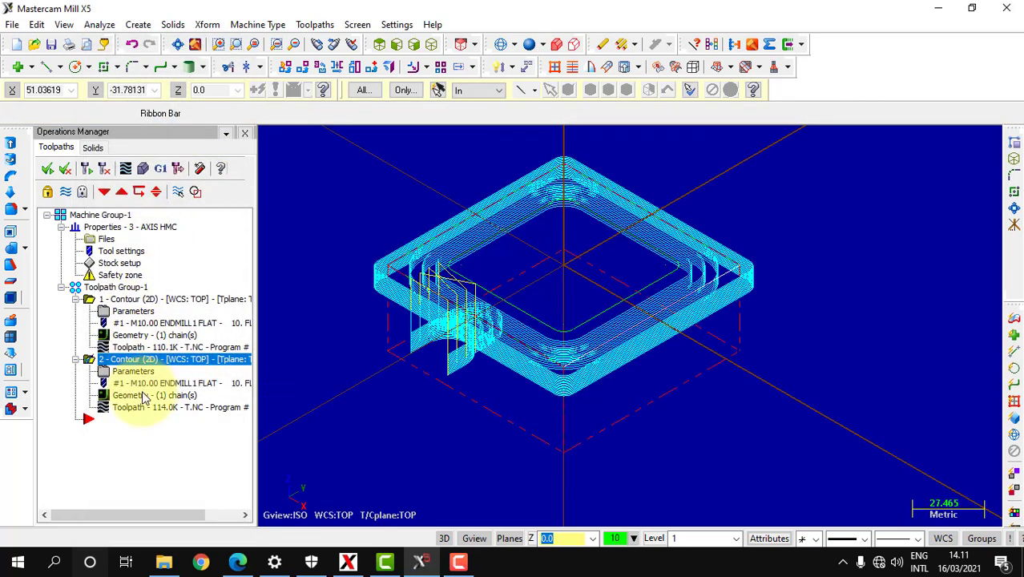
Increase the inner contour operation's number of rough passes and regenerate its toolpath.
left_click(136, 374)
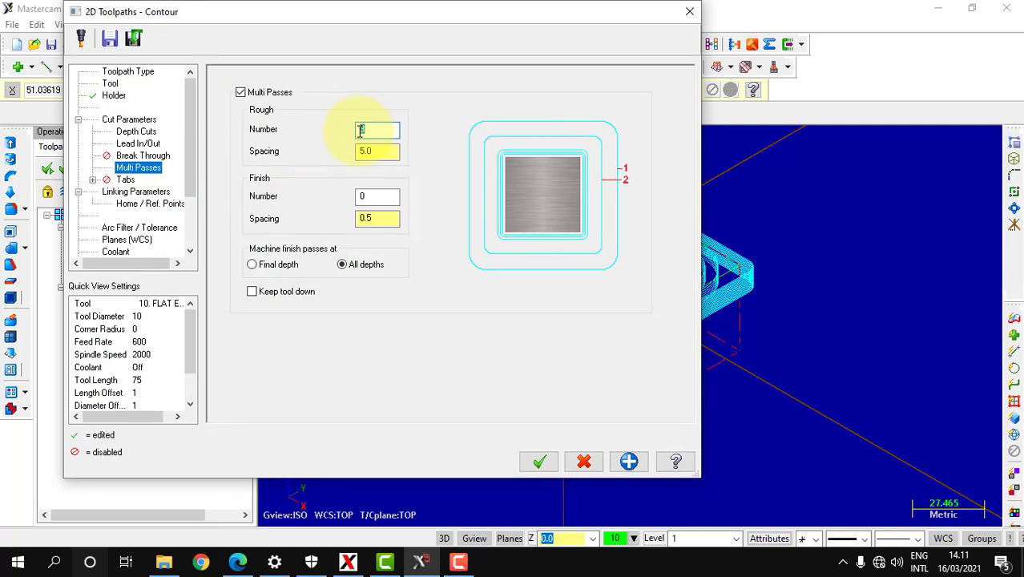
left_click(539, 463)
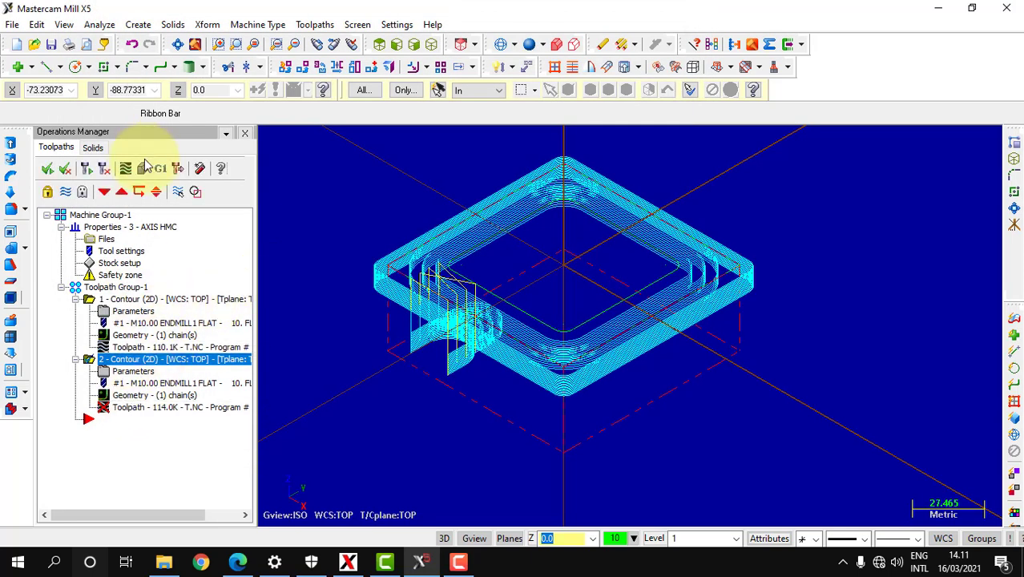
left_click(90, 169)
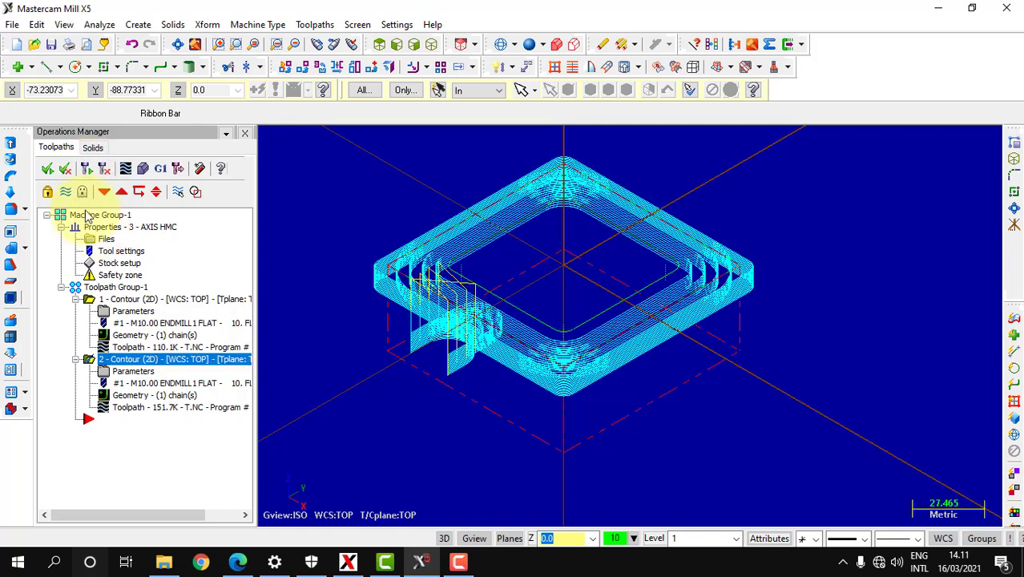
Simulate the inner contour operation with the added rough pass in Verify, then close the simulation.
left_click(101, 361)
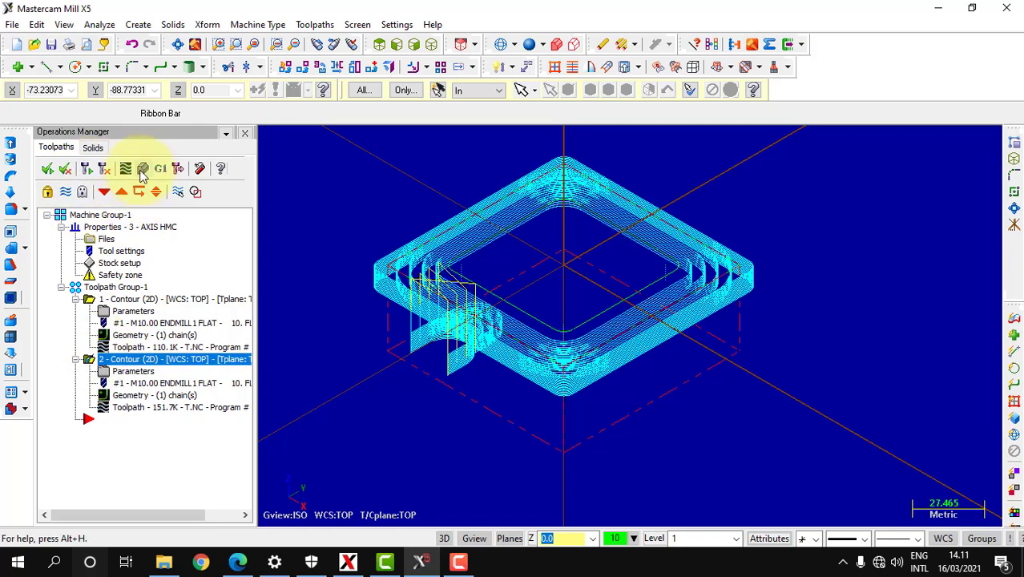
left_click(143, 169)
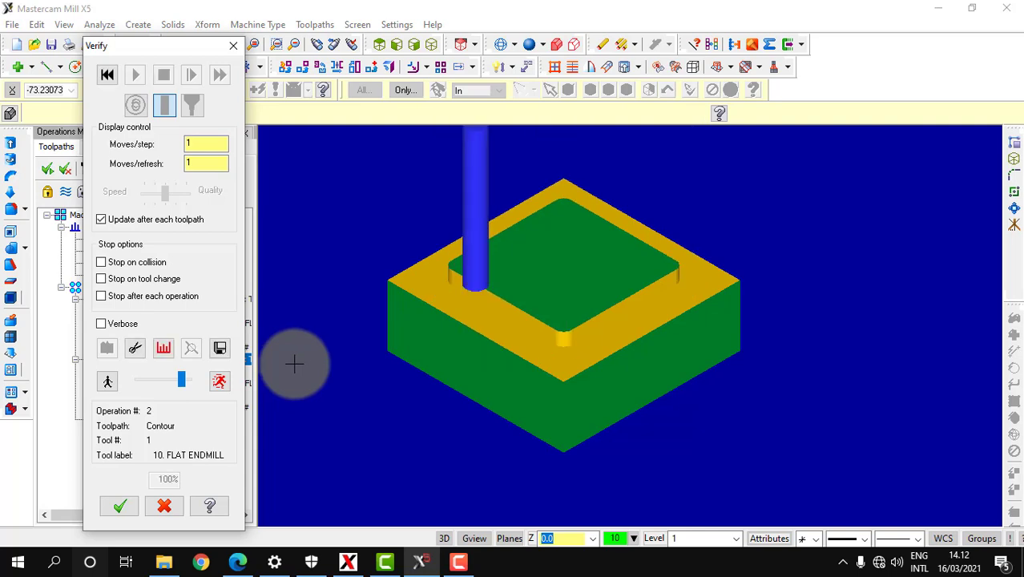
left_click(117, 505)
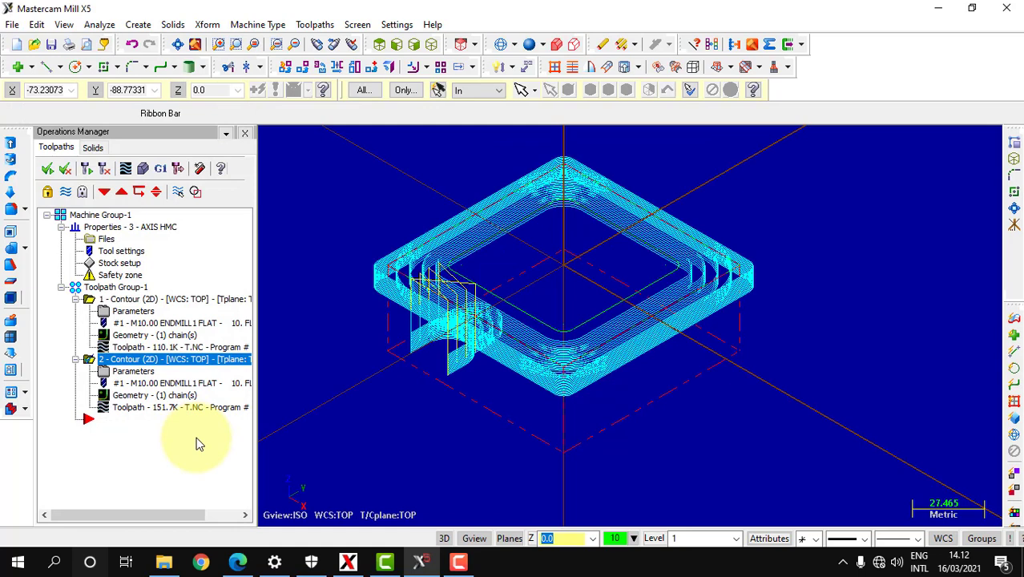
Check the part dimensions on the LATIHAN 1 PDF drawing in Edge and return to Mastercam.
left_click(434, 400)
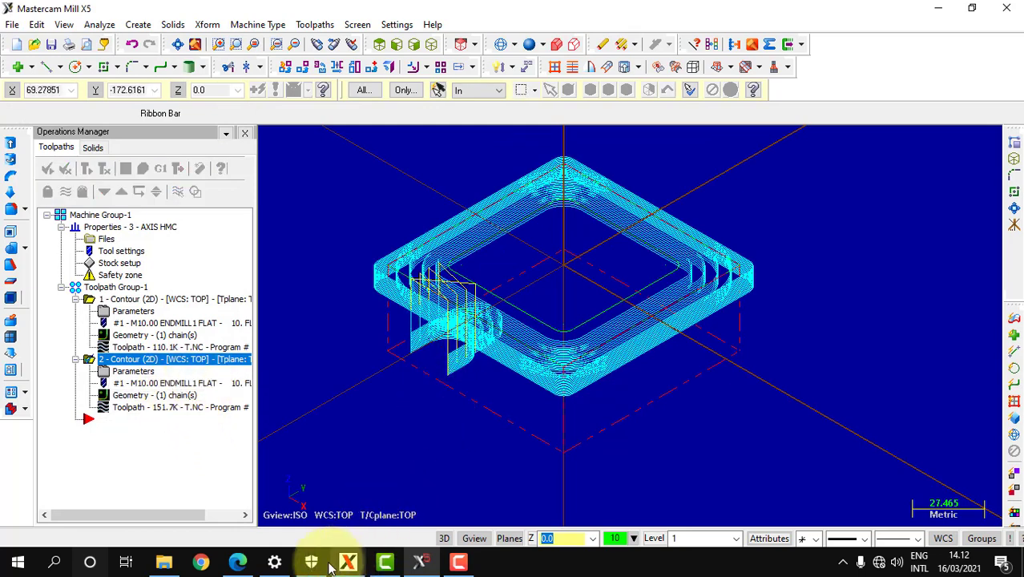
left_click(238, 563)
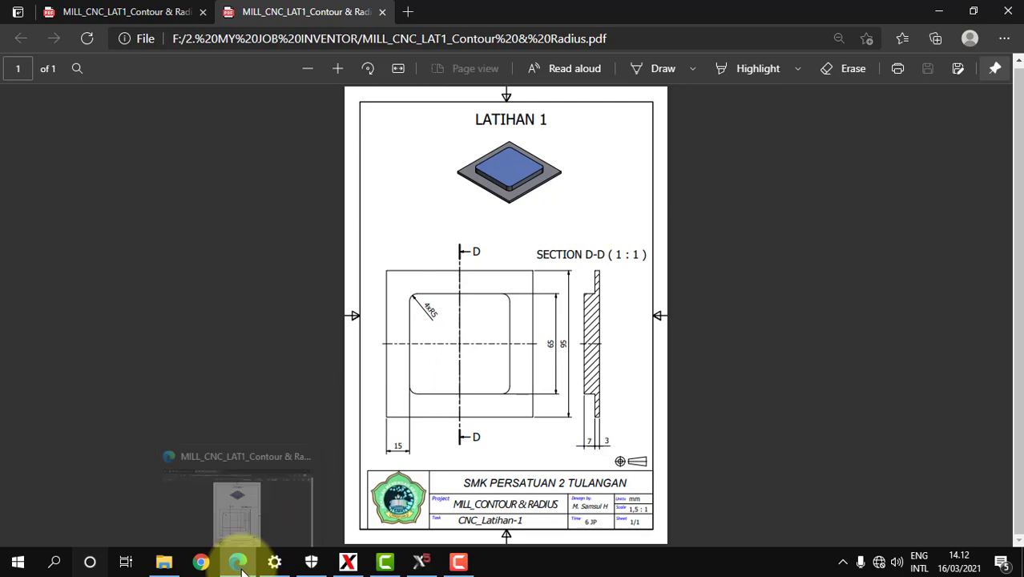
left_click(415, 563)
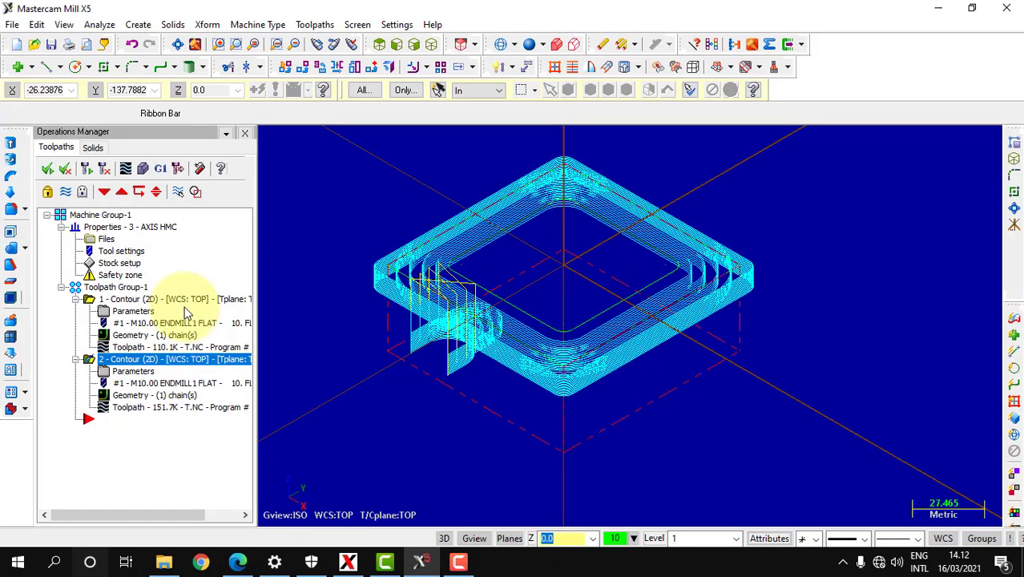
Enable multi passes for the outer contour operation with 2 rough passes at 5.0 spacing, and regenerate its toolpath.
left_click(131, 314)
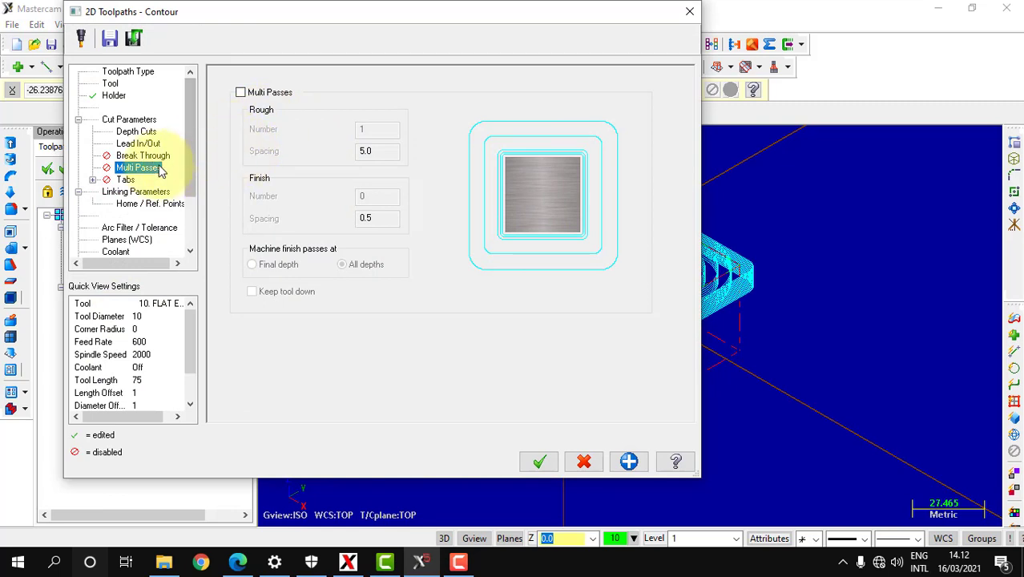
left_click(241, 93)
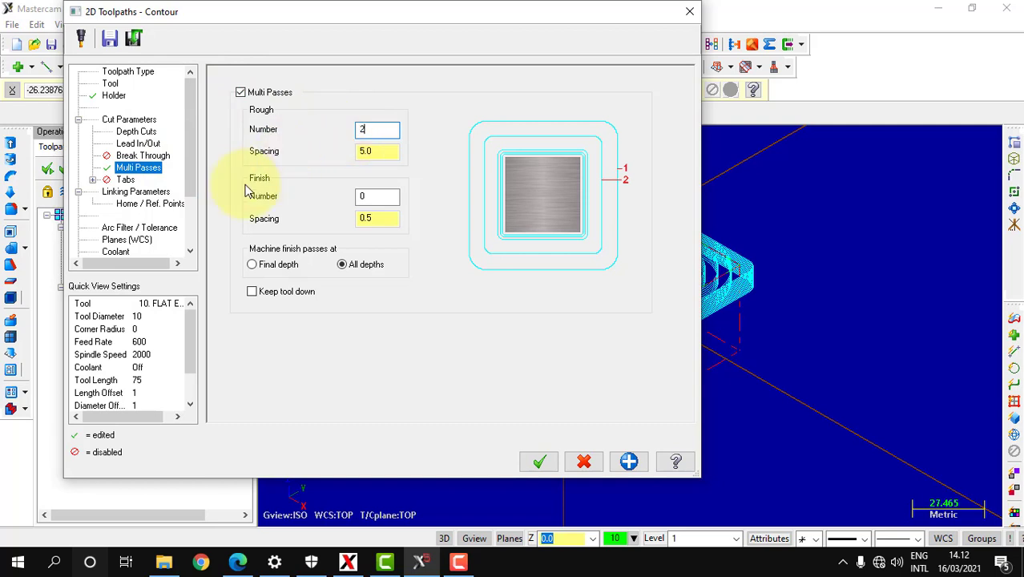
left_click(132, 192)
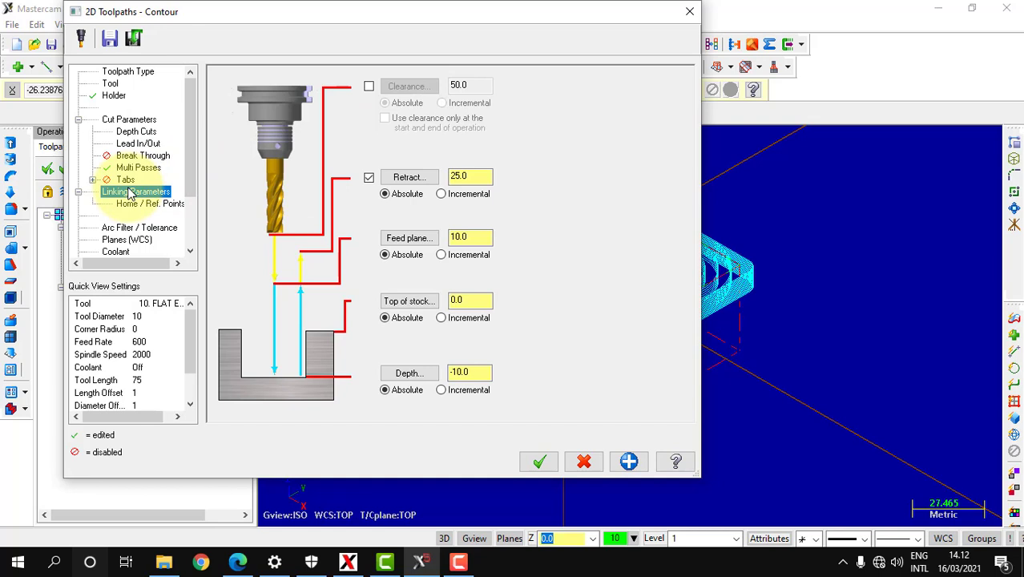
left_click(137, 133)
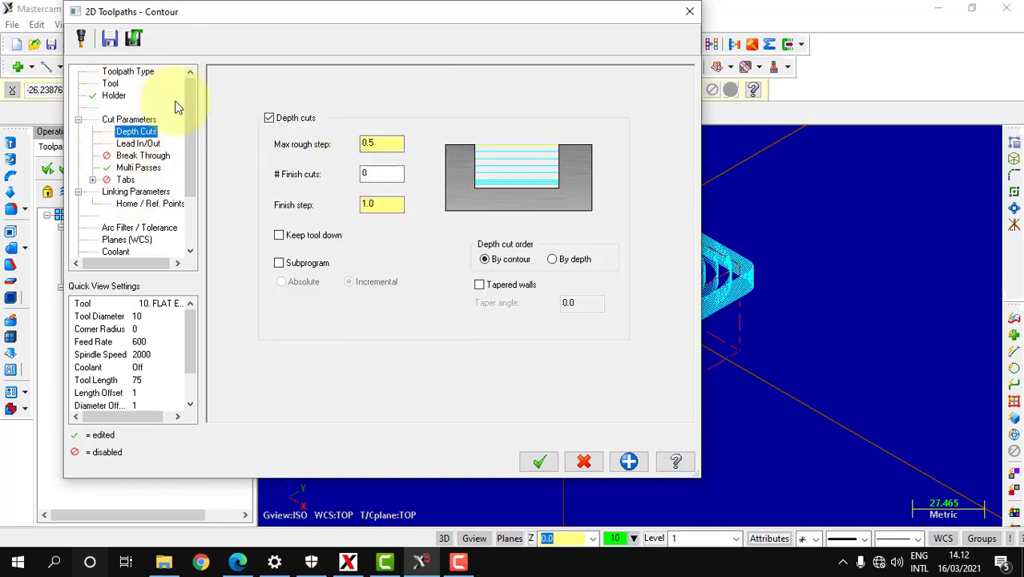
left_click(539, 462)
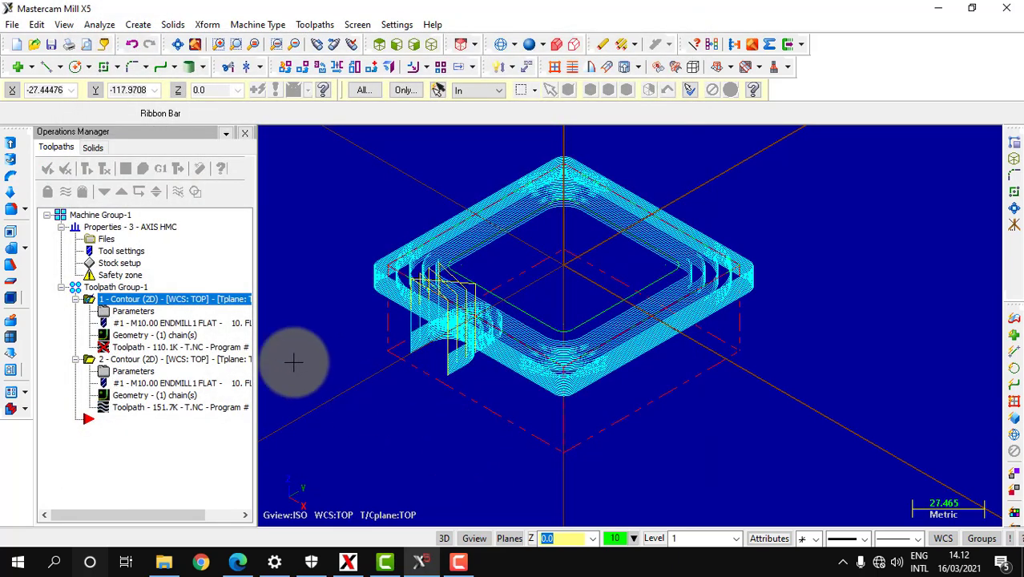
left_click(87, 169)
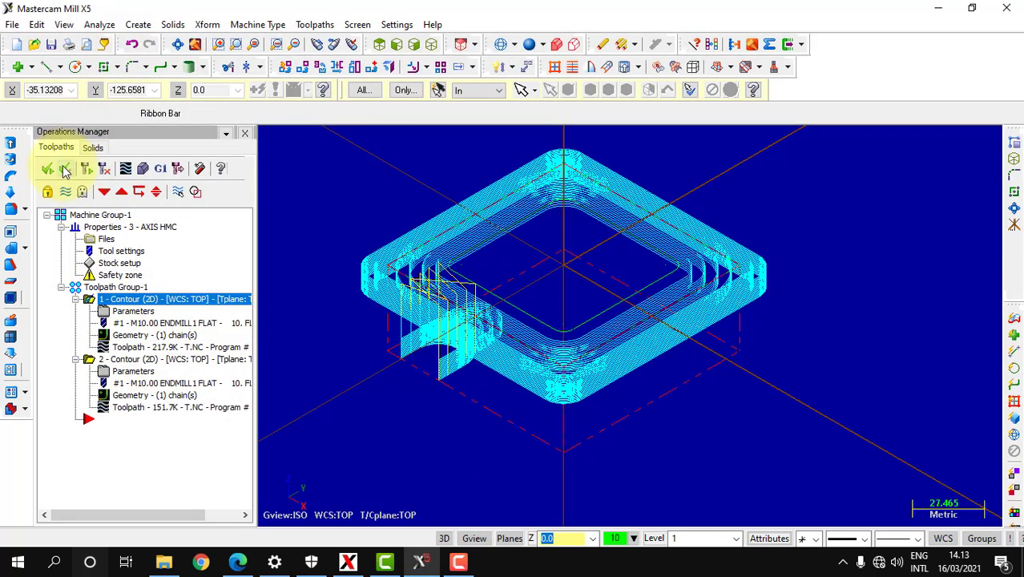
Simulate the outer contour's two-pass toolpath in Verify, adjusting the playback speed while it runs.
left_click(142, 169)
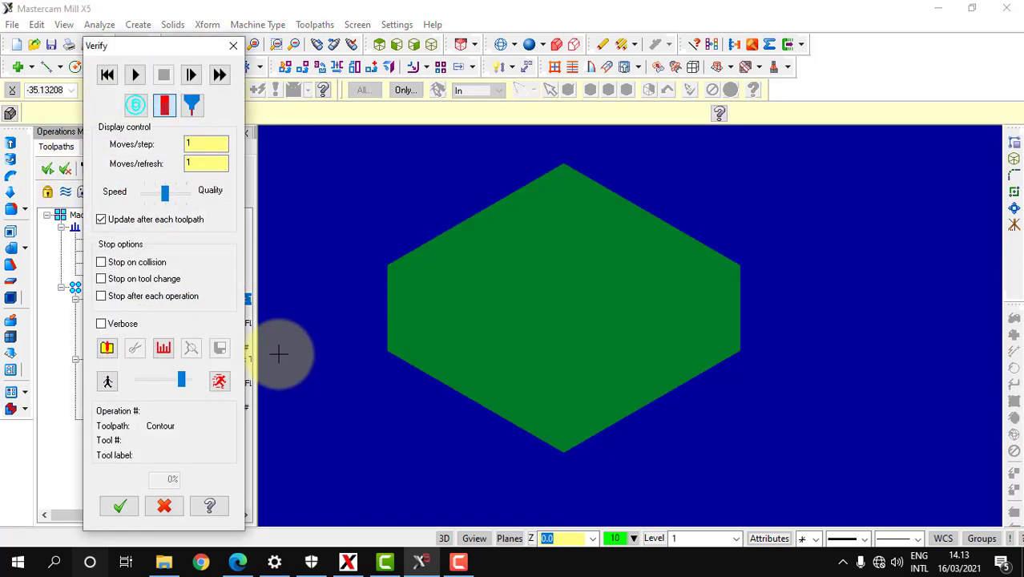
left_click(138, 74)
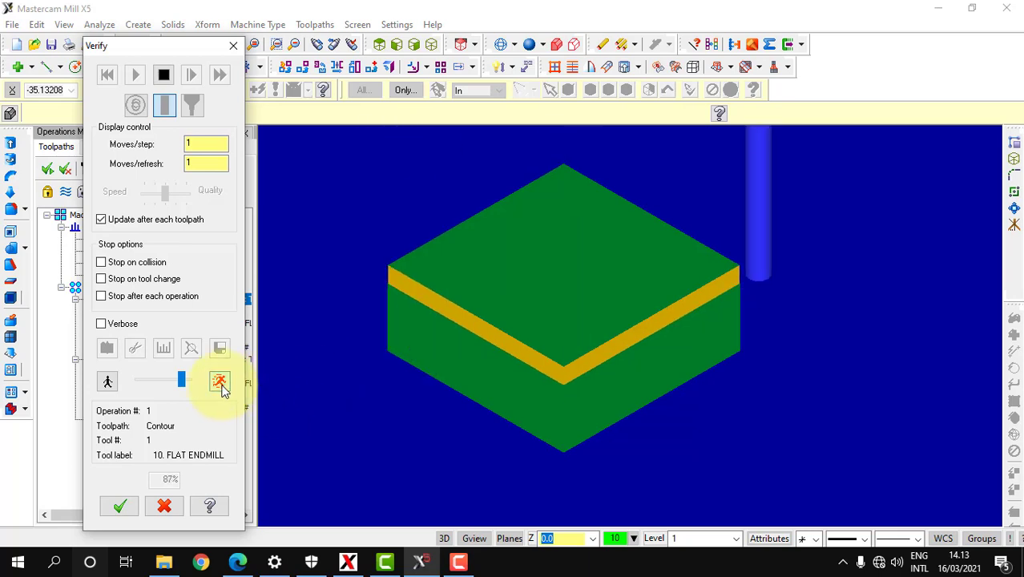
left_click_drag(183, 383, 177, 383)
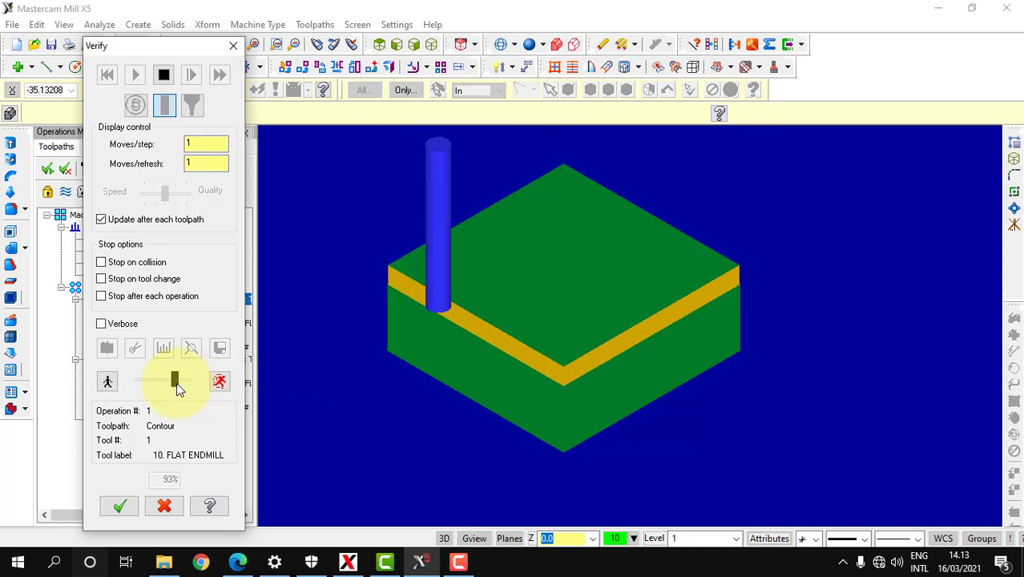
left_click_drag(177, 382, 185, 386)
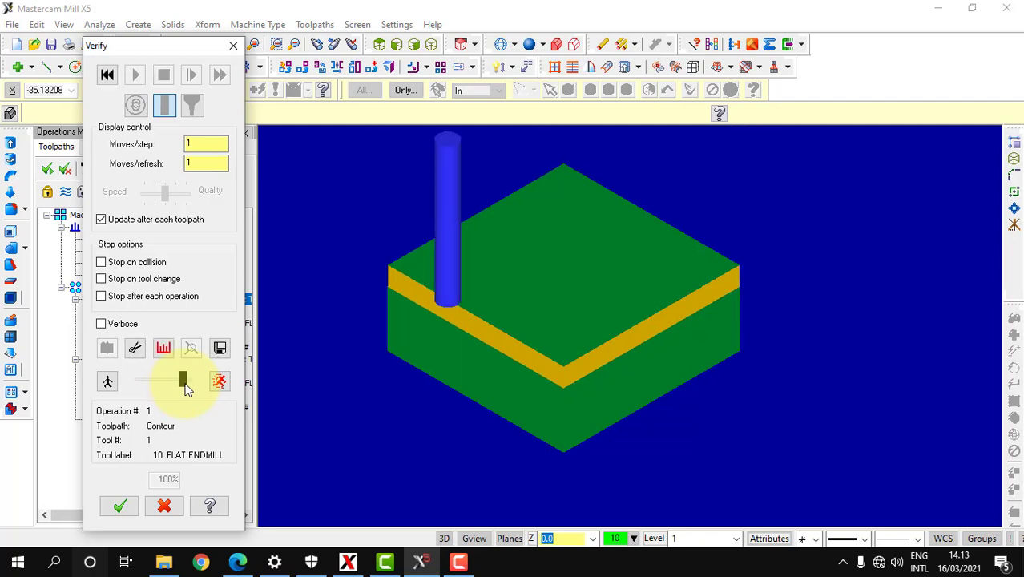
Close the Verify simulation and check the LATIHAN 1 PDF drawing in Edge before returning to Mastercam.
left_click(119, 507)
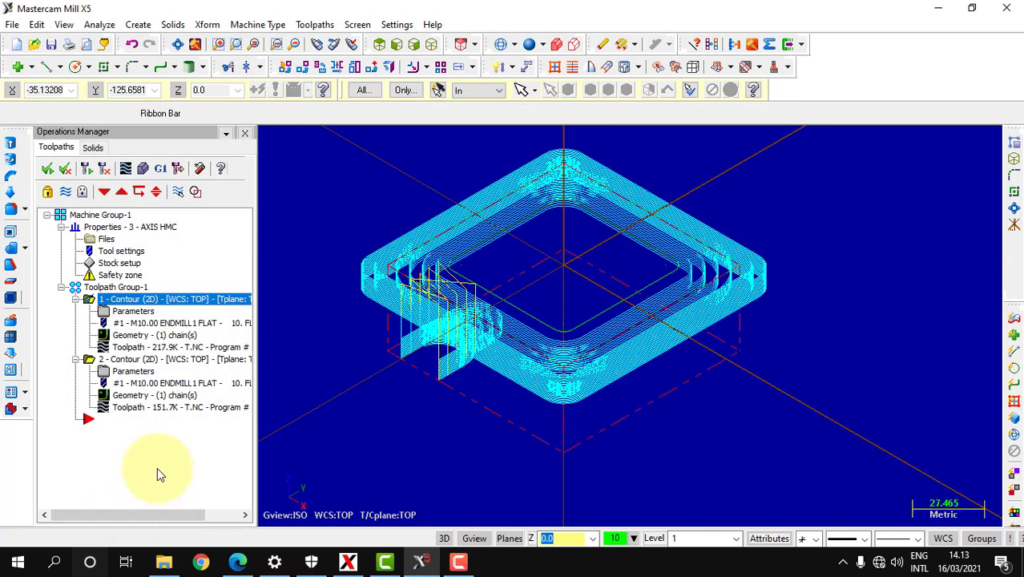
left_click(243, 567)
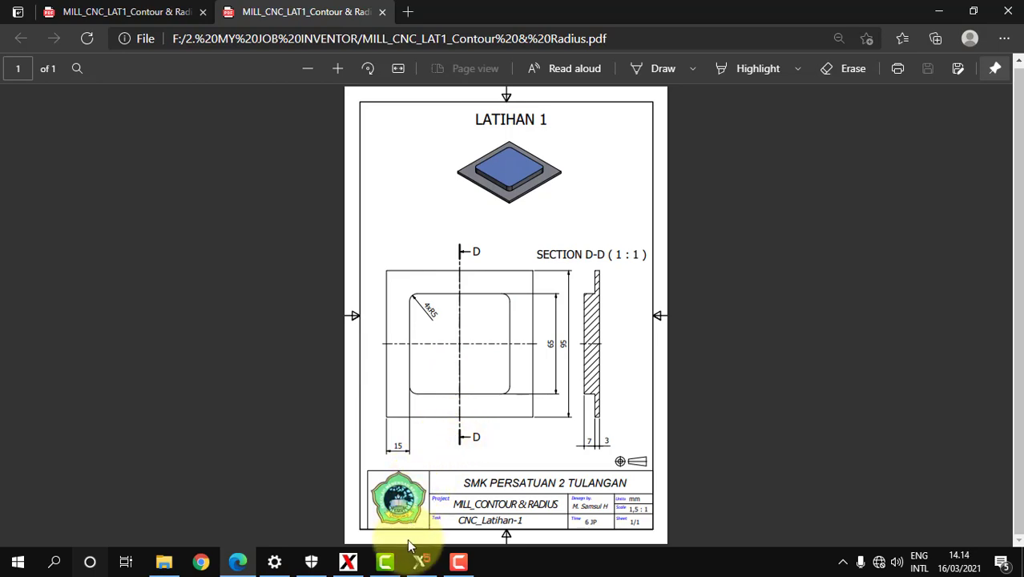
left_click(420, 564)
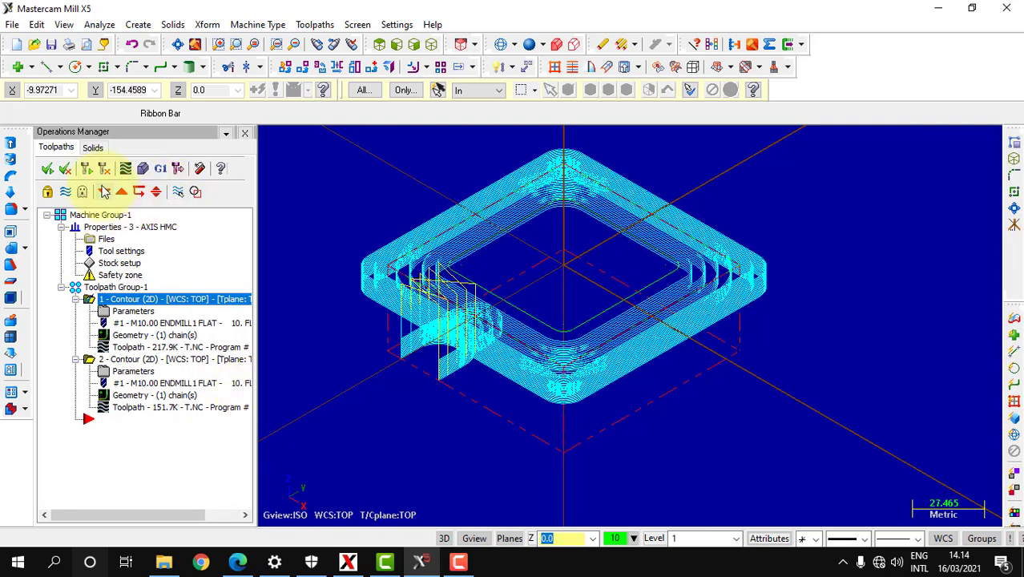
Post-process only the selected outer contour operation to an NC file and save it as MILL_LATIHAN 1.
left_click(160, 169)
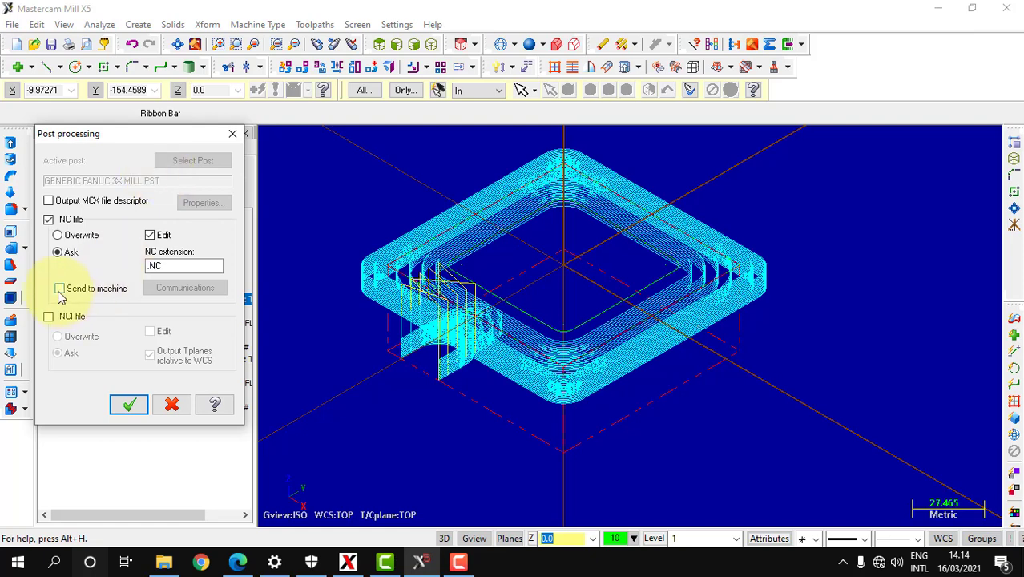
left_click(130, 405)
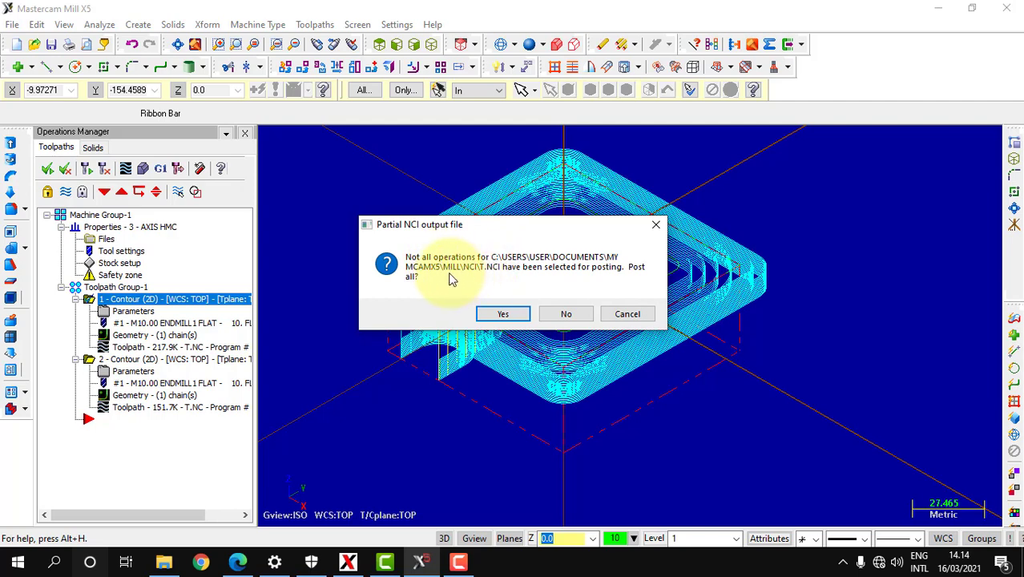
left_click(564, 314)
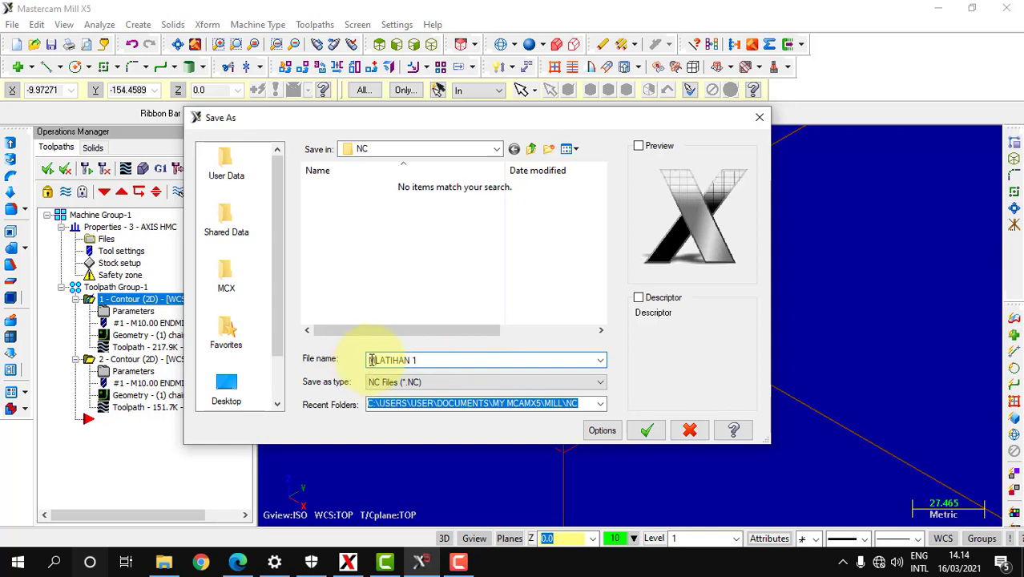
type("MILL_")
left_click(647, 431)
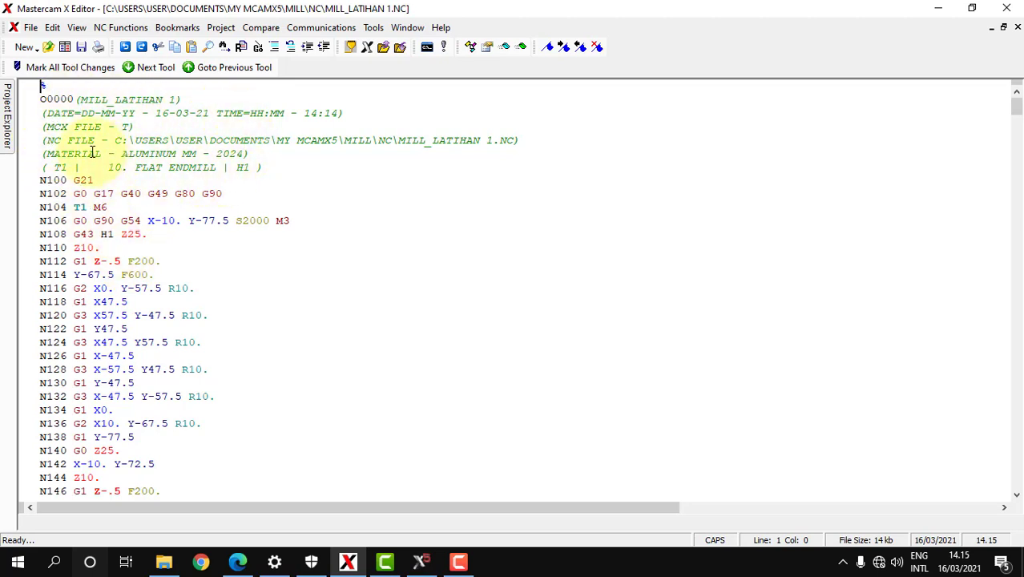
Review the posted G-code of MILL_LATIHAN 1.NC through its depth passes and return to the program's beginning.
scroll(161, 392, "down", 1)
scroll(161, 392, "down", 20)
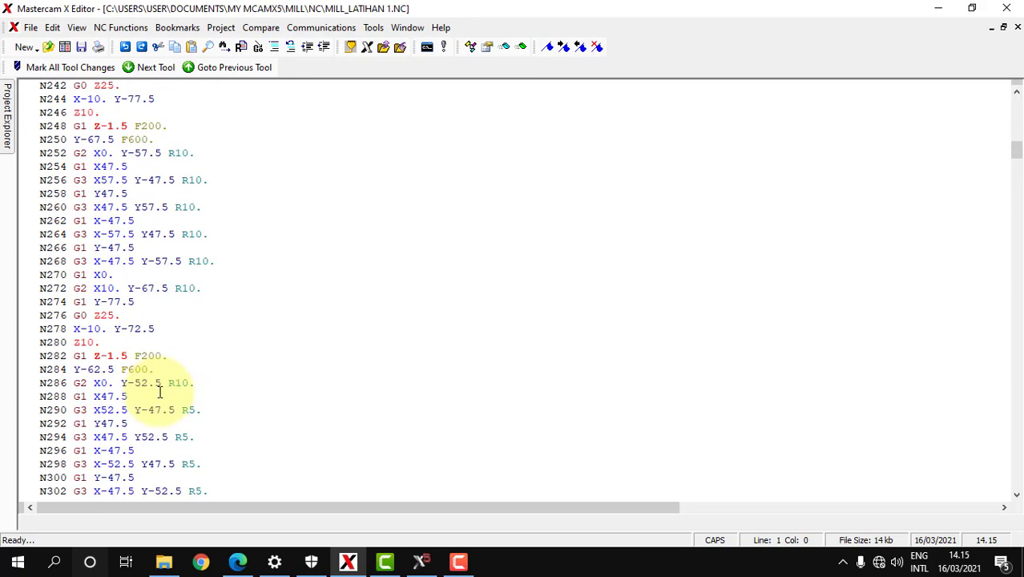
scroll(159, 391, "down", 20)
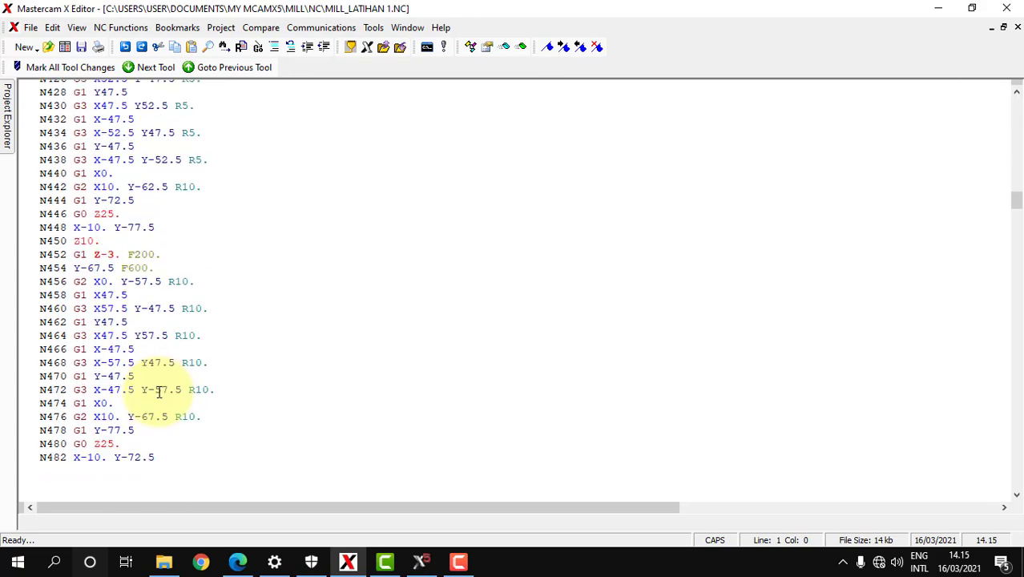
scroll(160, 392, "down", 19)
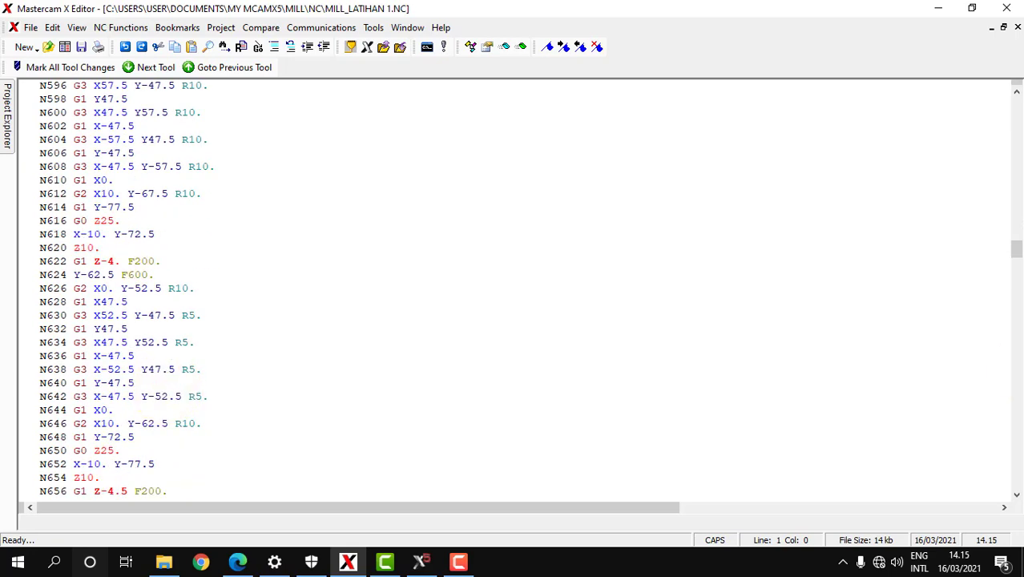
left_click_drag(1014, 253, 1015, 100)
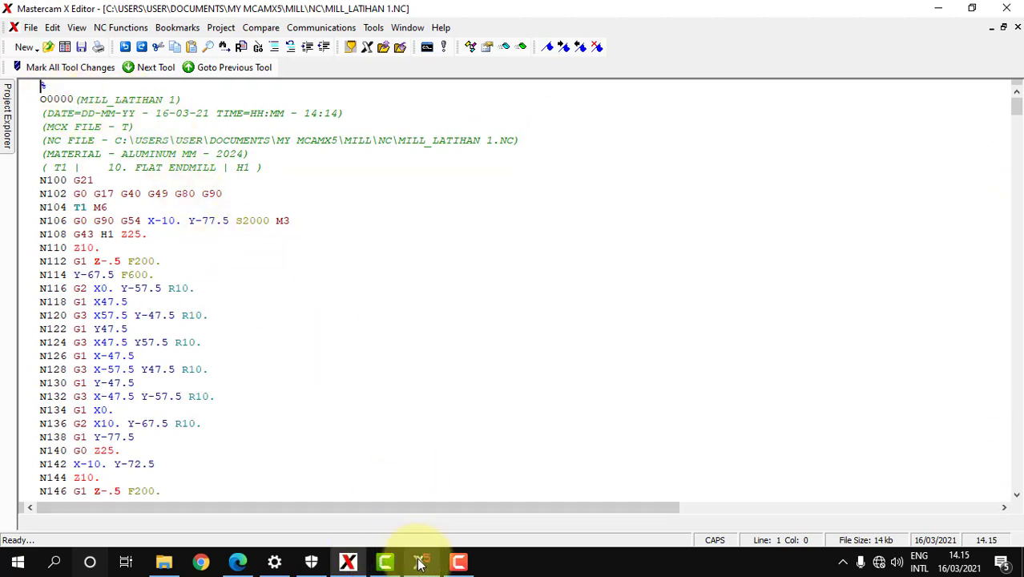
mouse_move(420, 564)
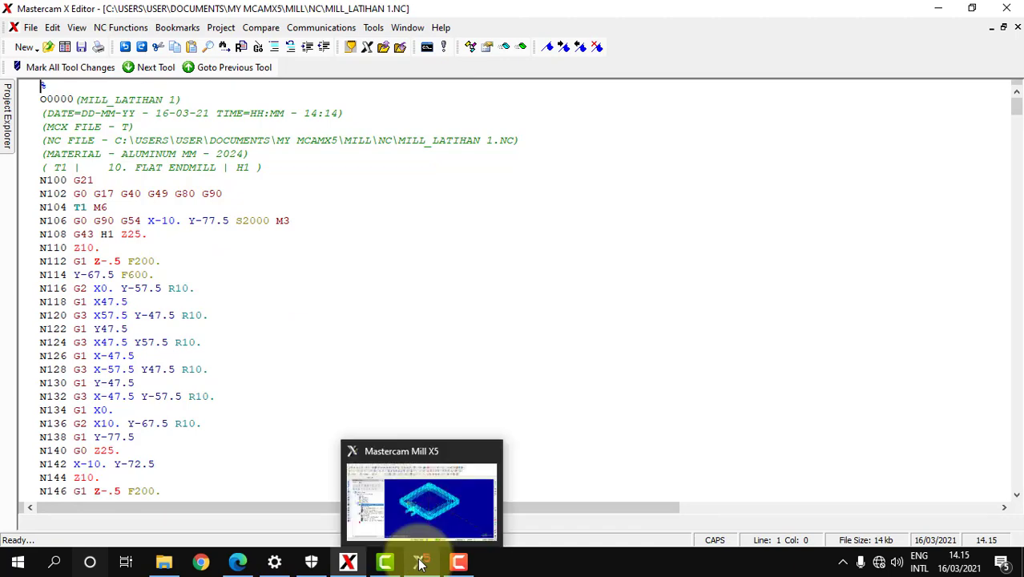